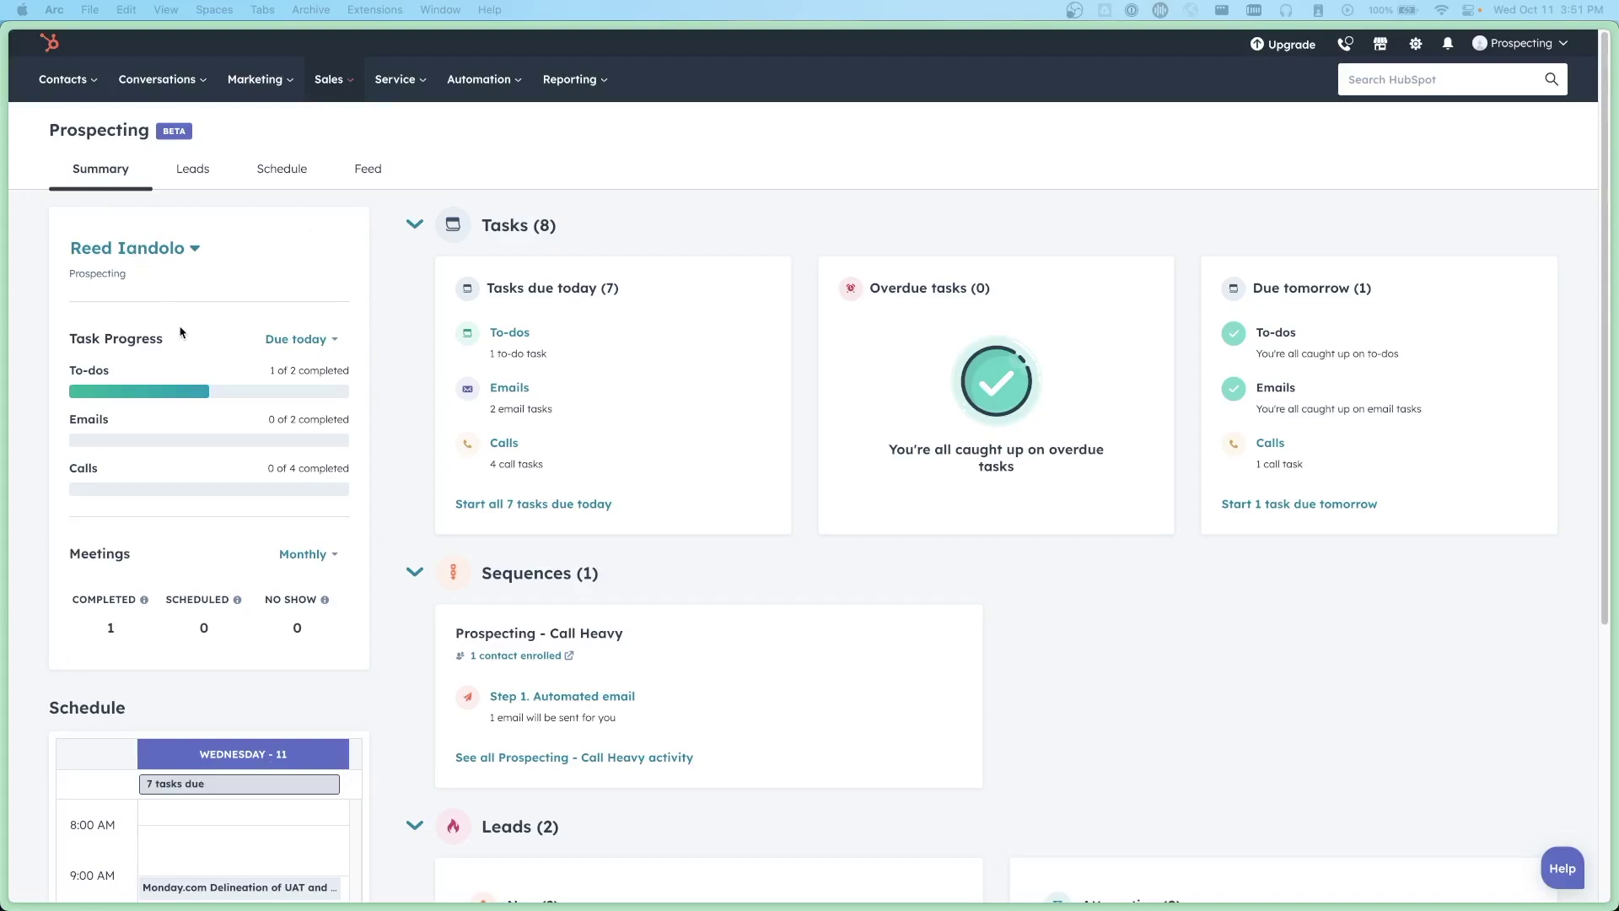
click(310, 344)
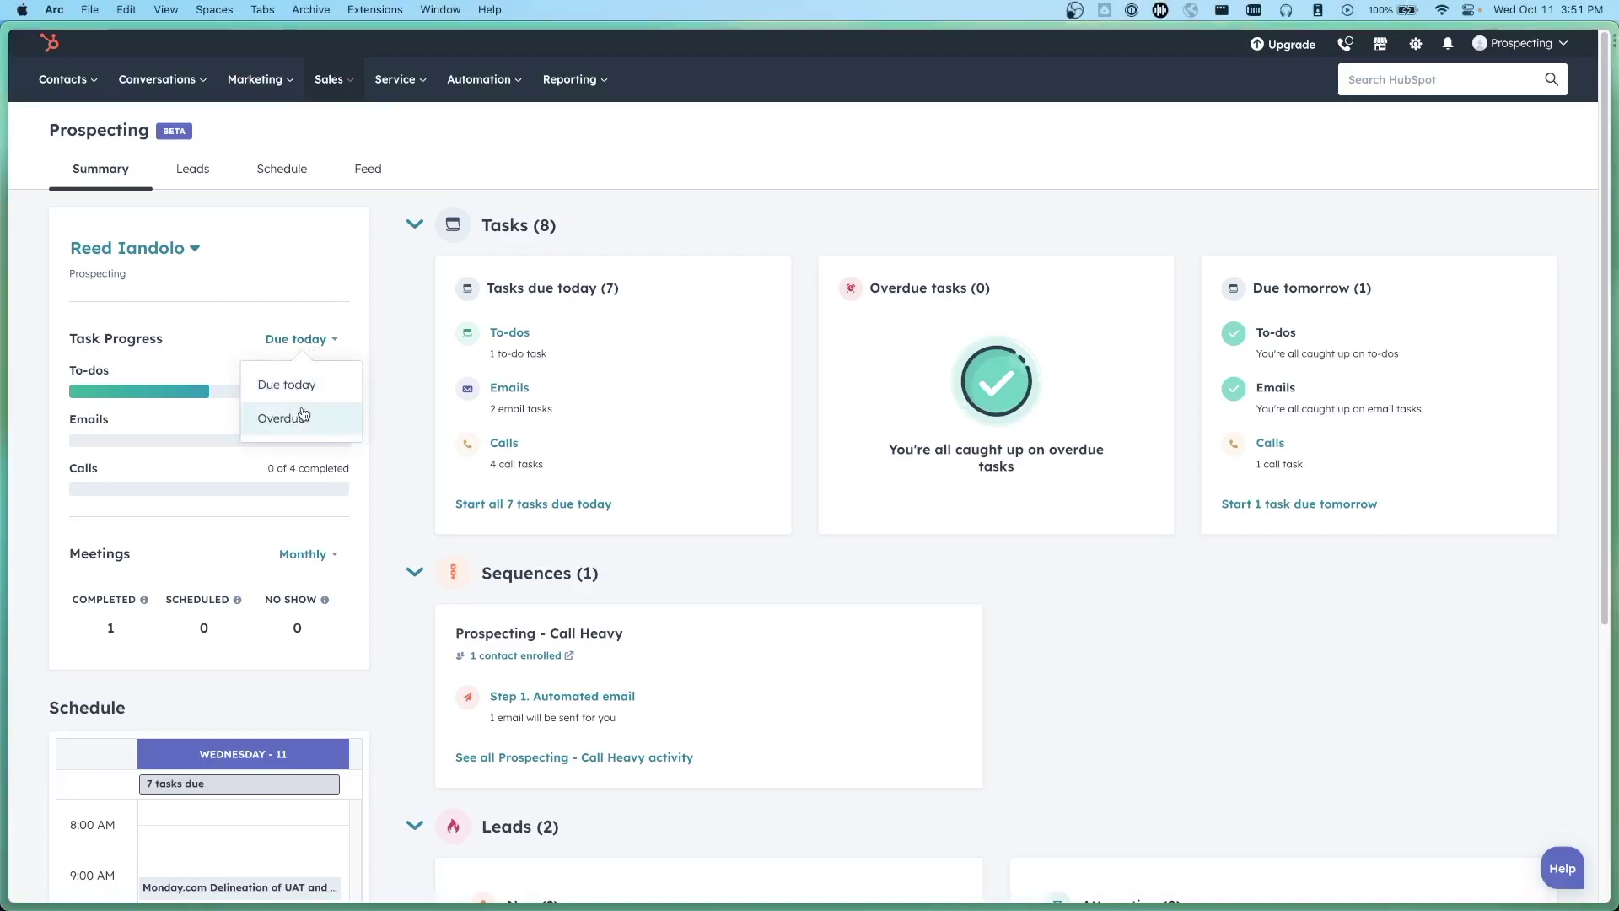
click(278, 419)
click(317, 339)
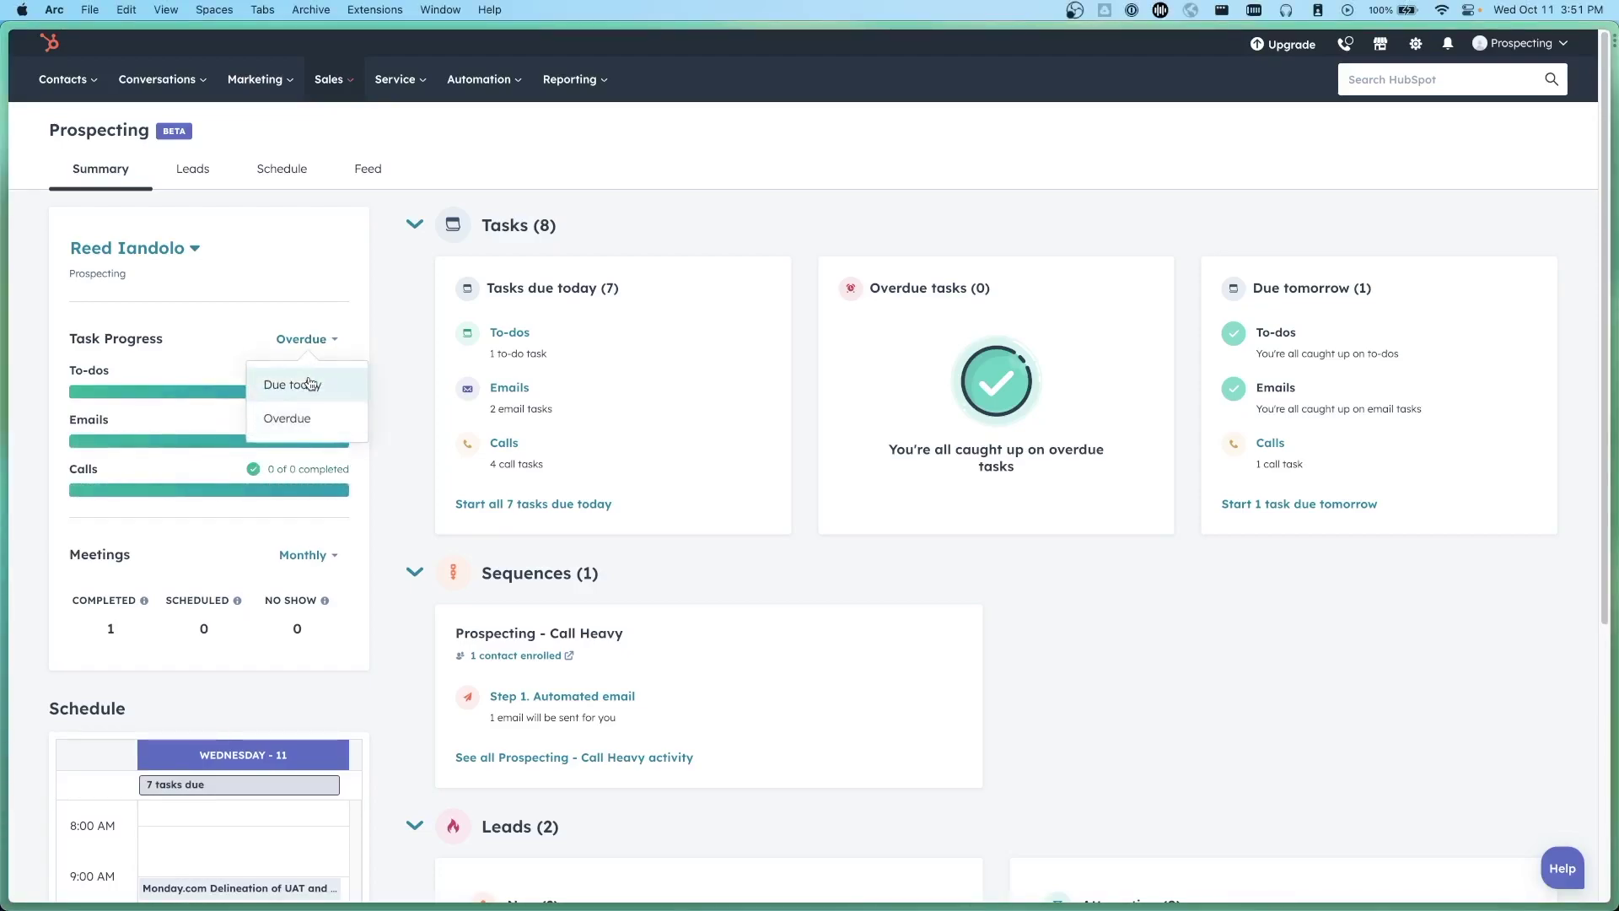
click(308, 381)
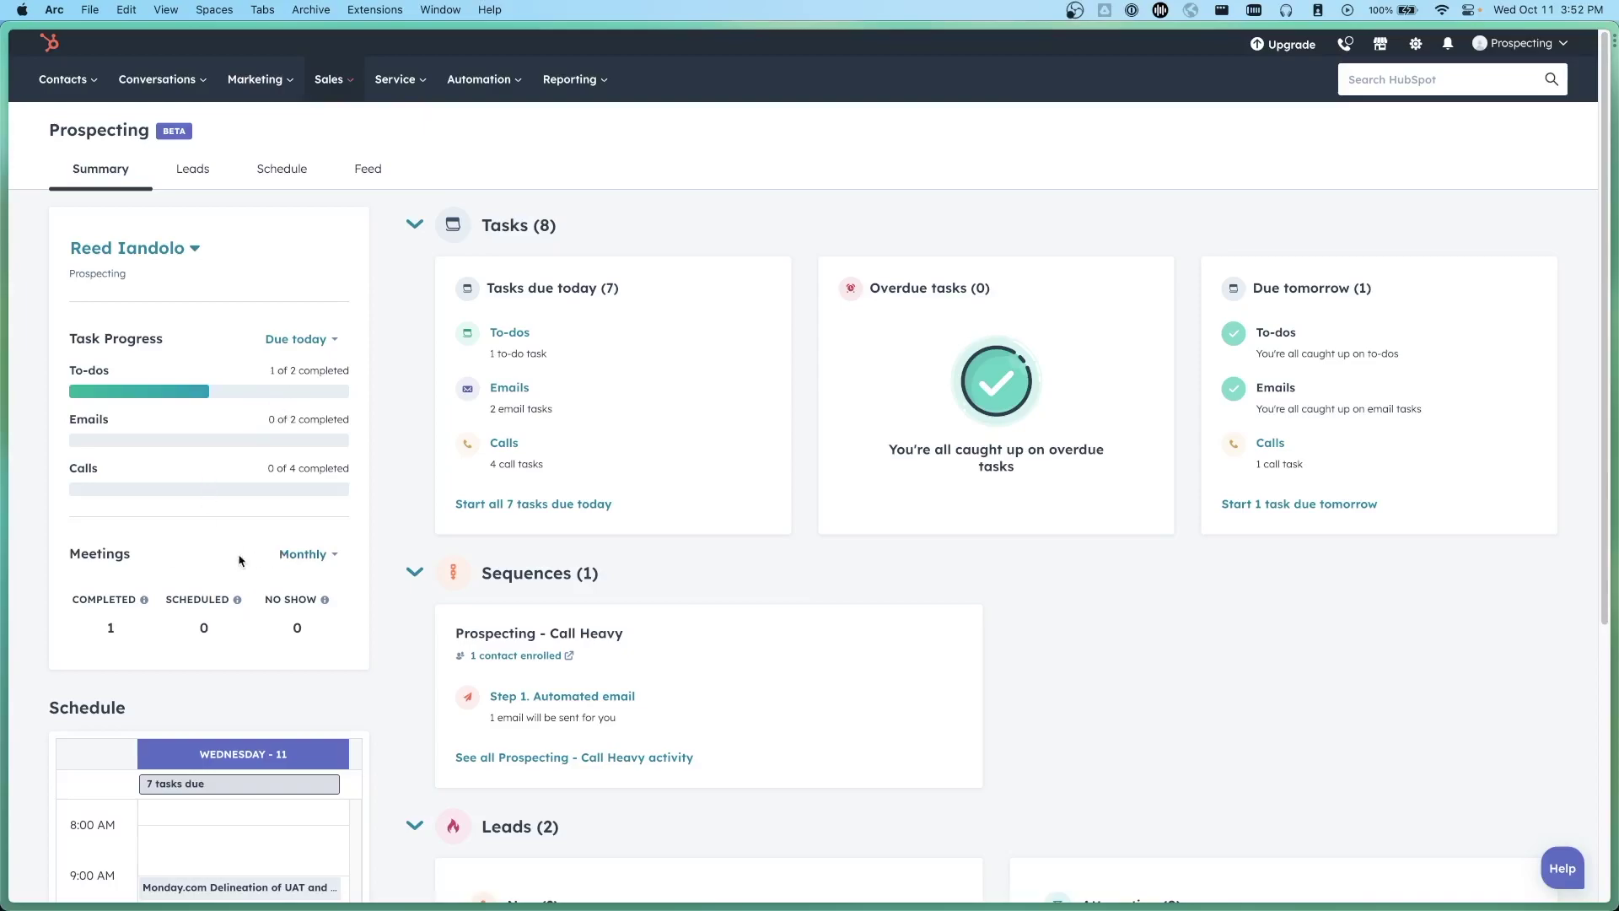
click(295, 560)
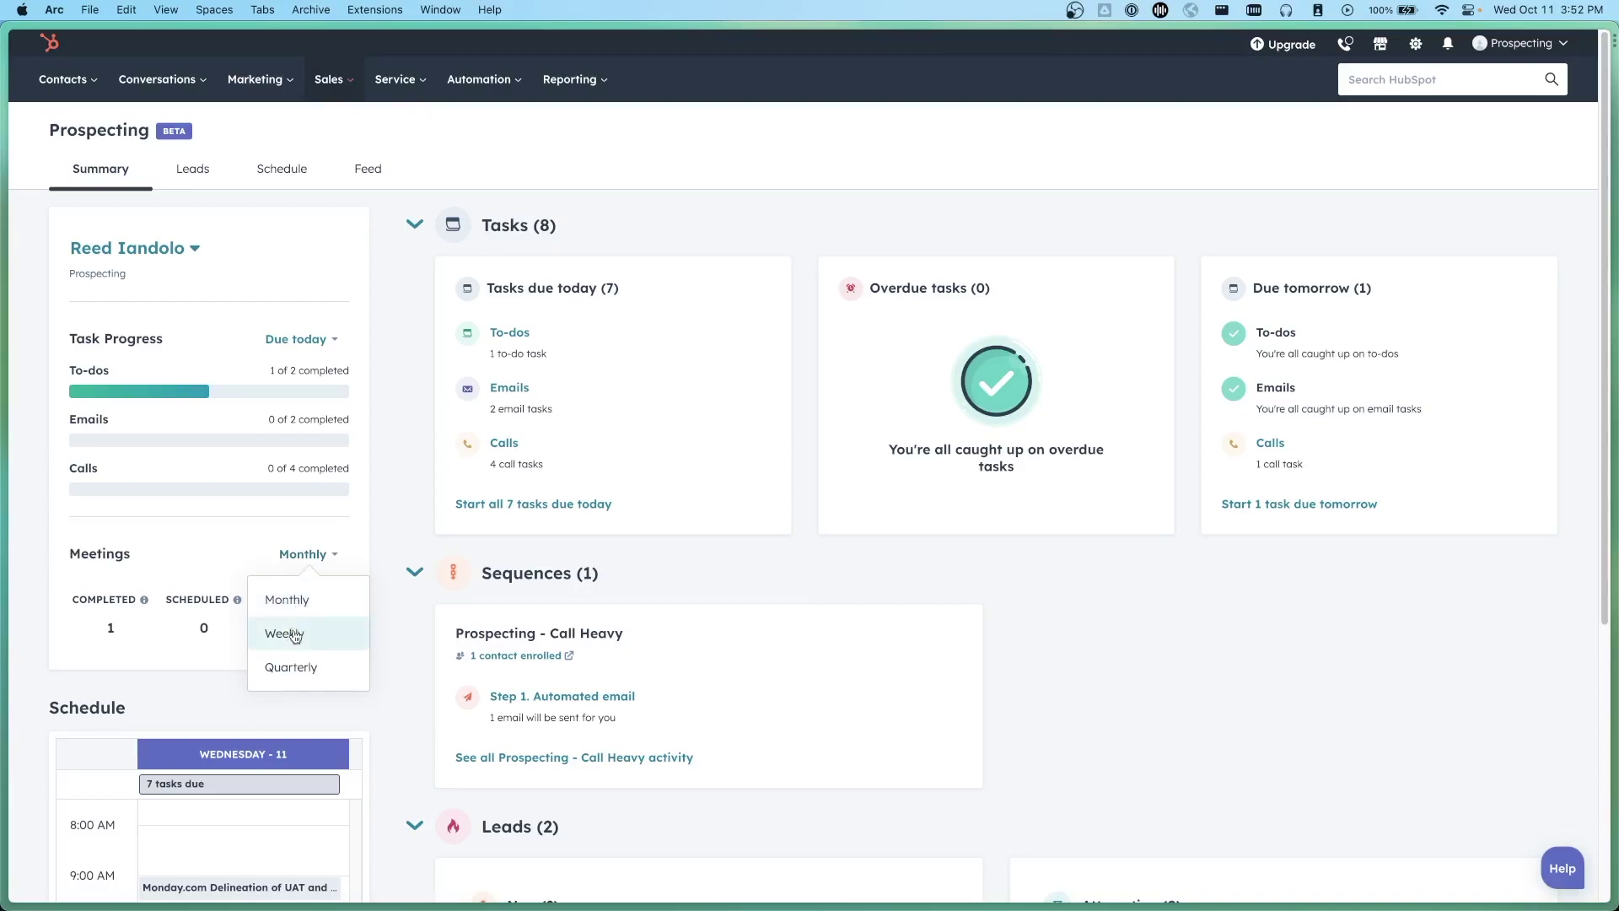
click(188, 568)
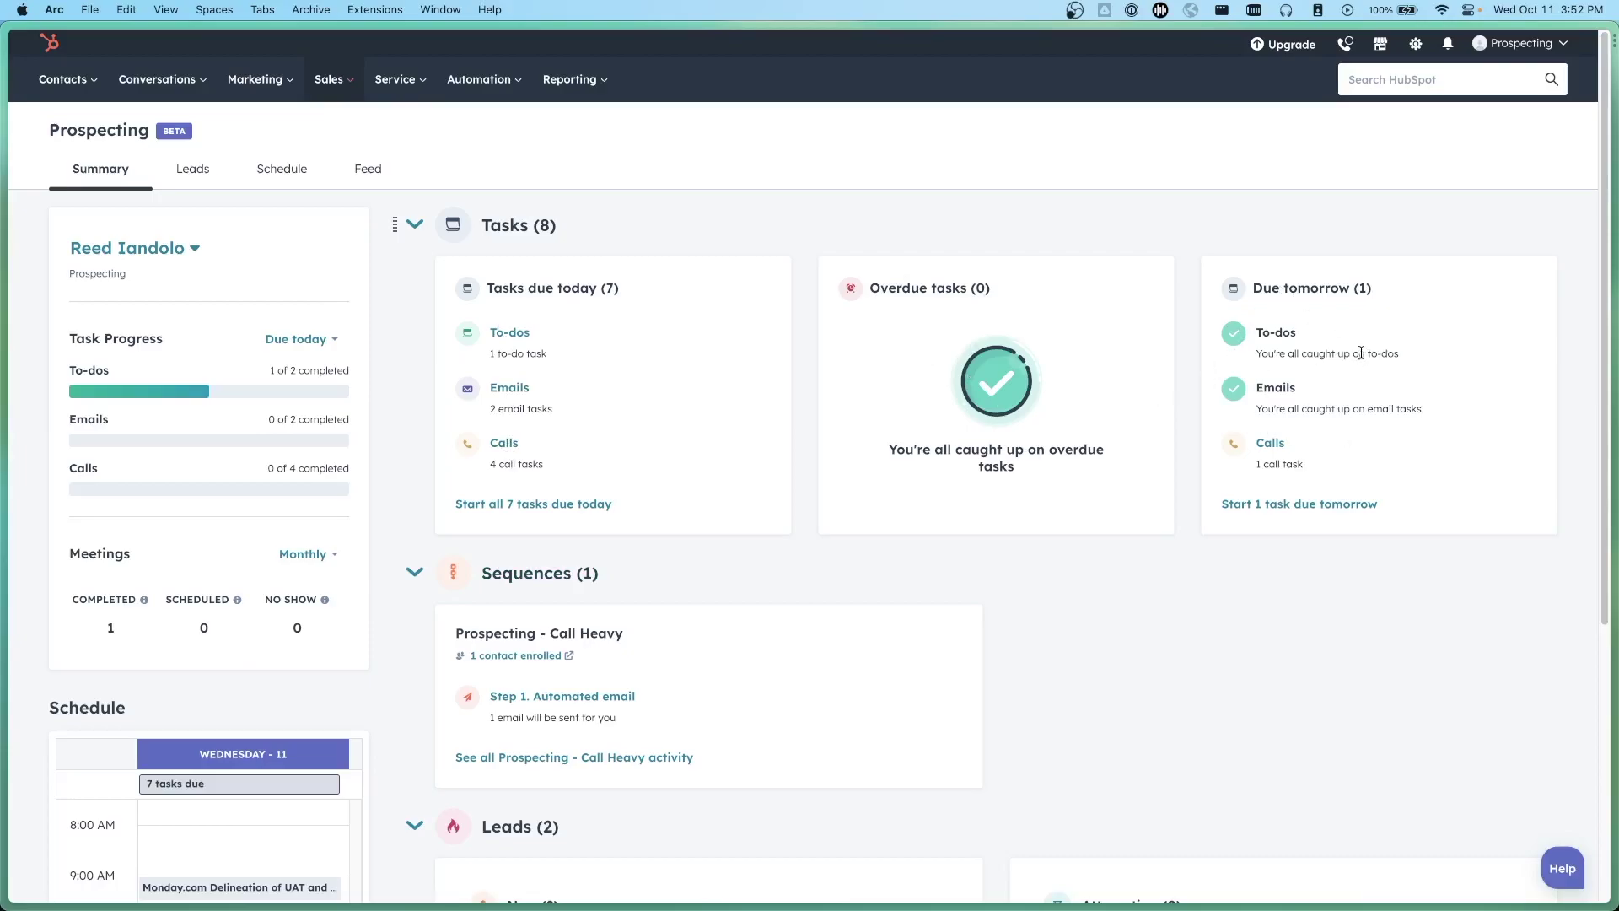
Step: Scroll the Prospecting summary down to today's 7-task schedule and the lead cards showing 2 new leads
scroll(395, 490, down, 2)
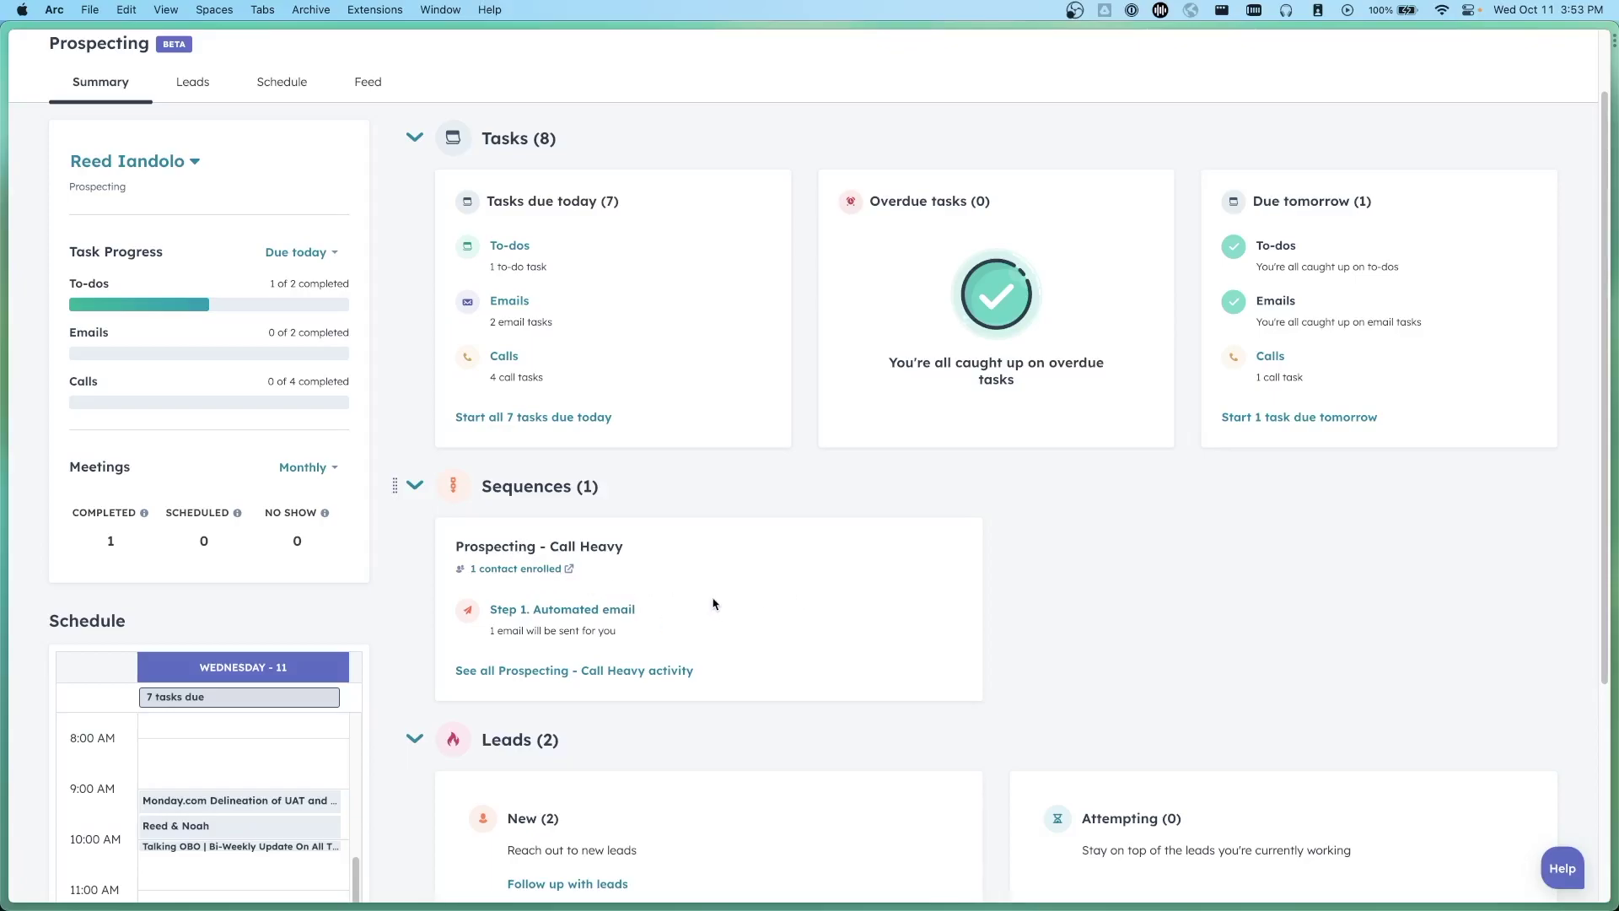
scroll(362, 545, down, 1)
scroll(361, 548, down, 4)
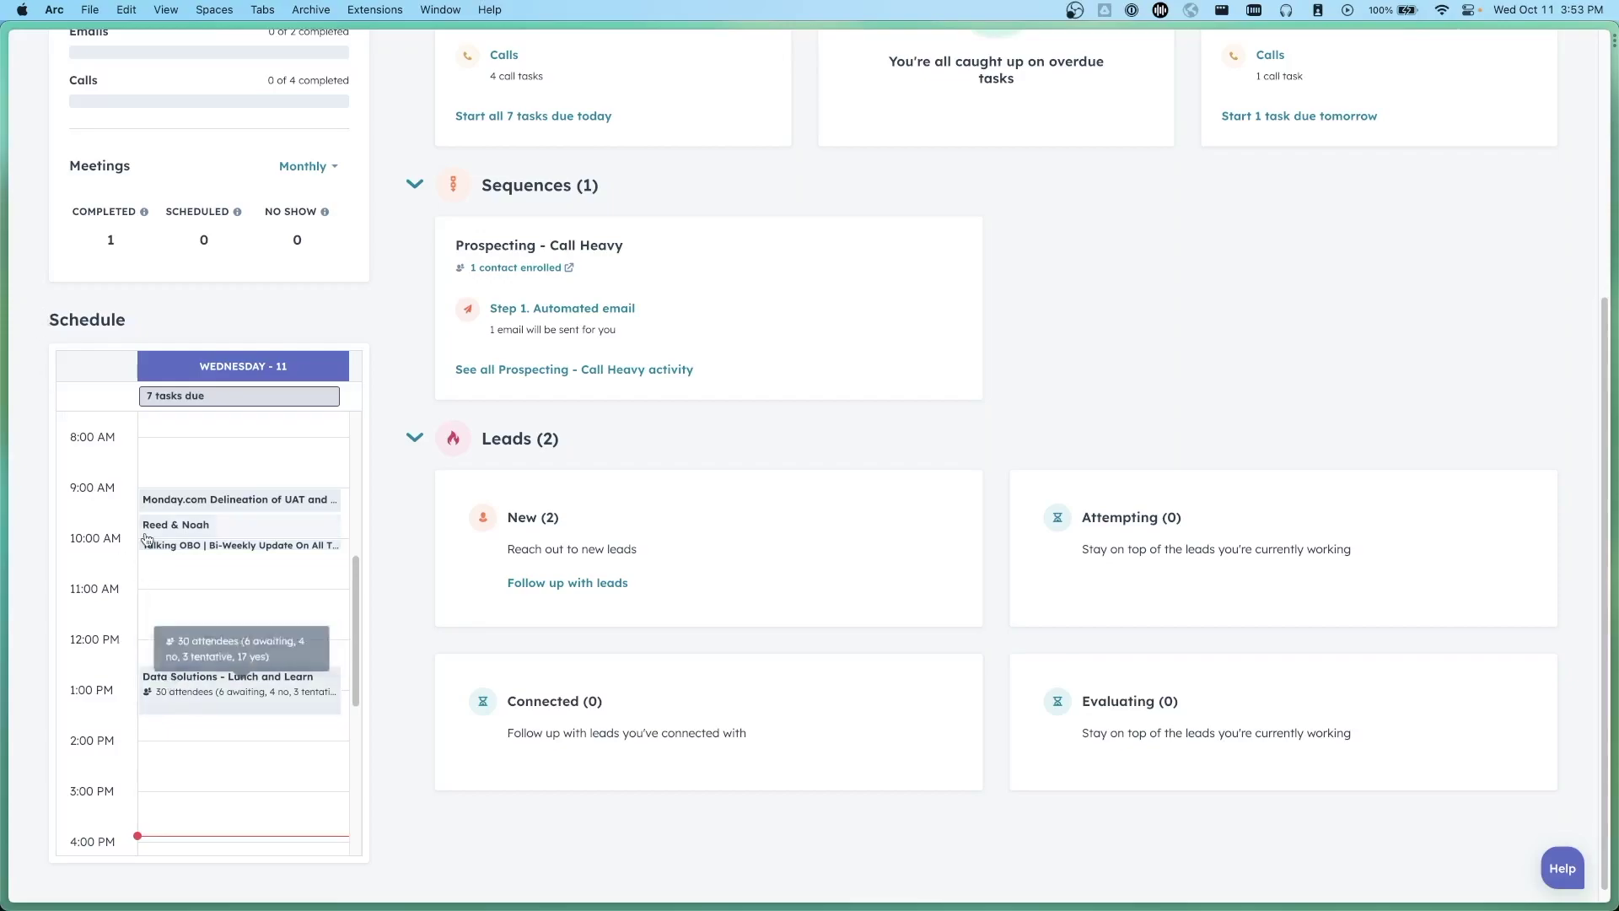
scroll(169, 548, up, 1)
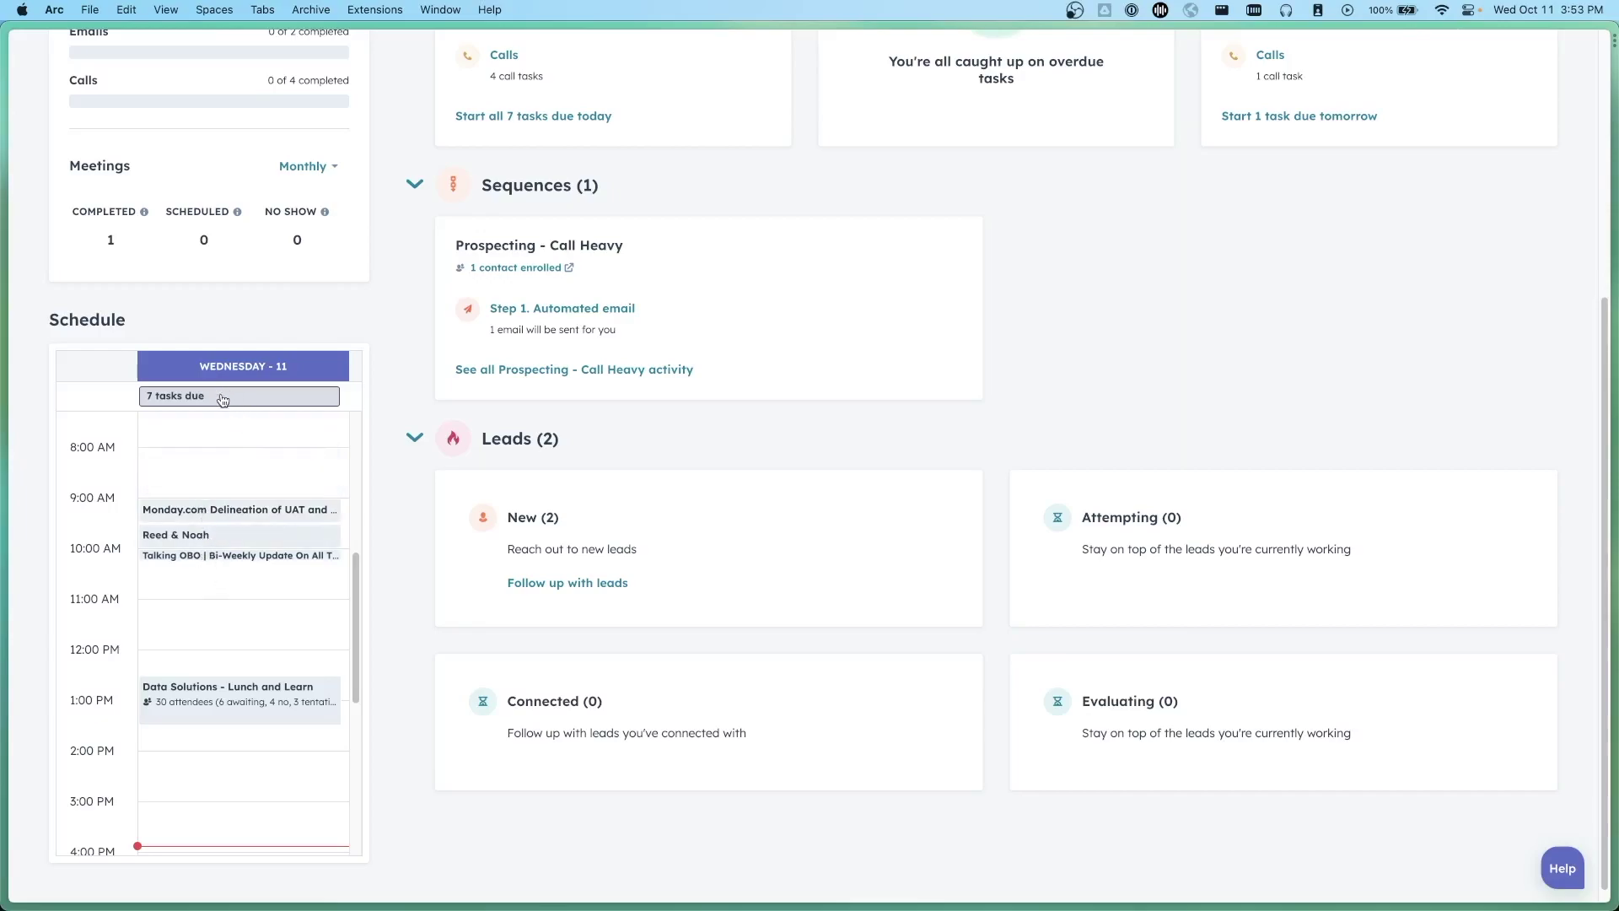
mouse_move(223, 397)
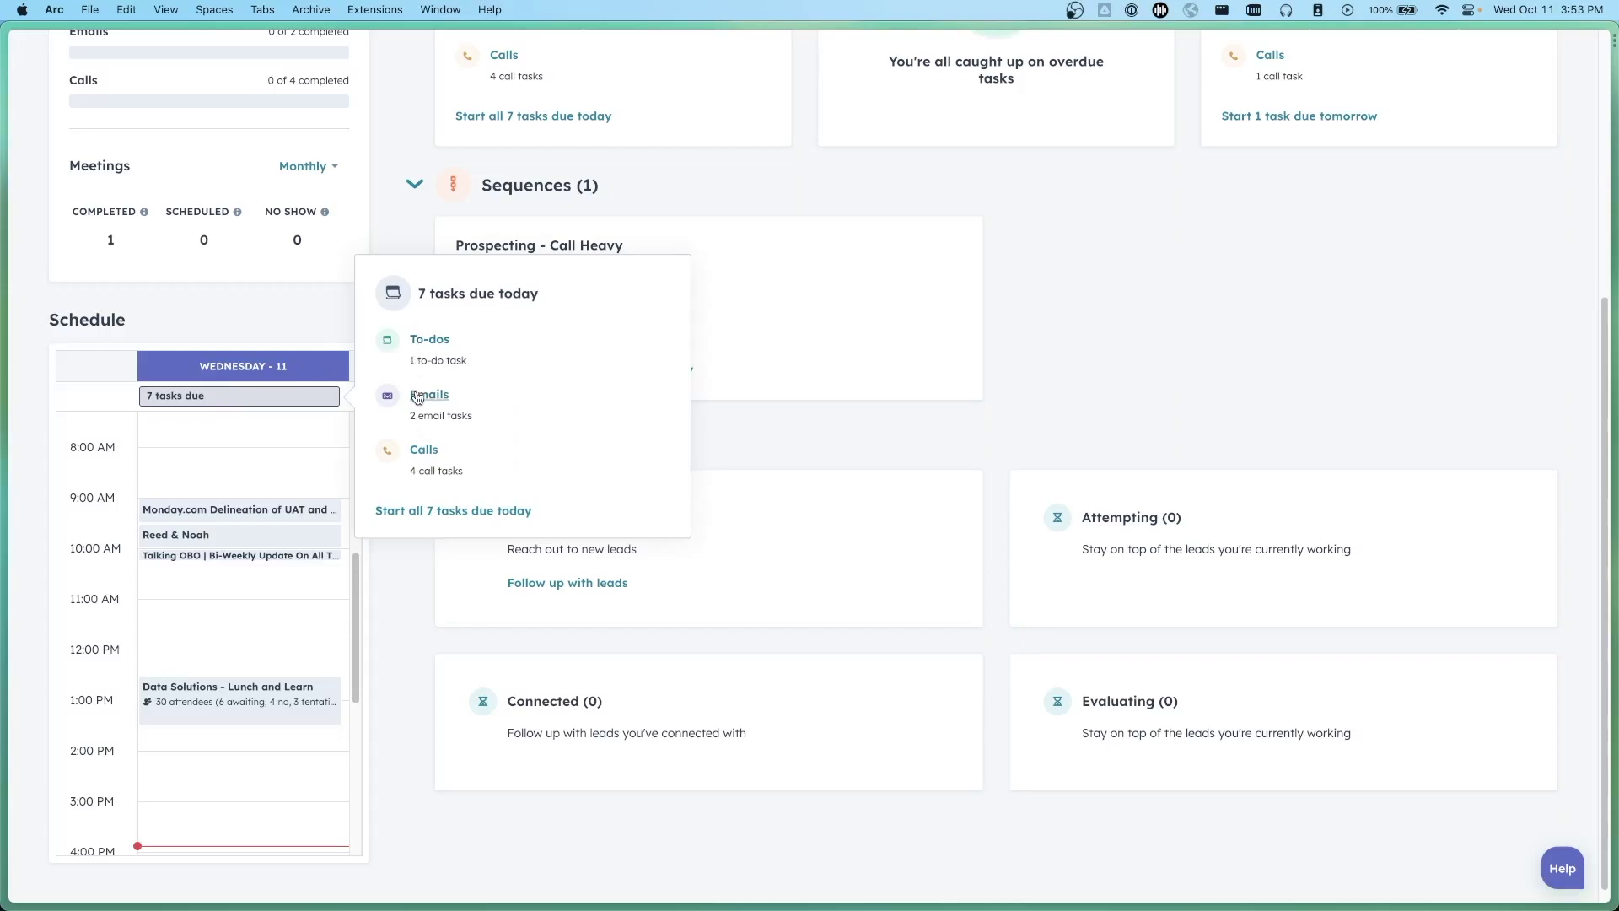
click(832, 432)
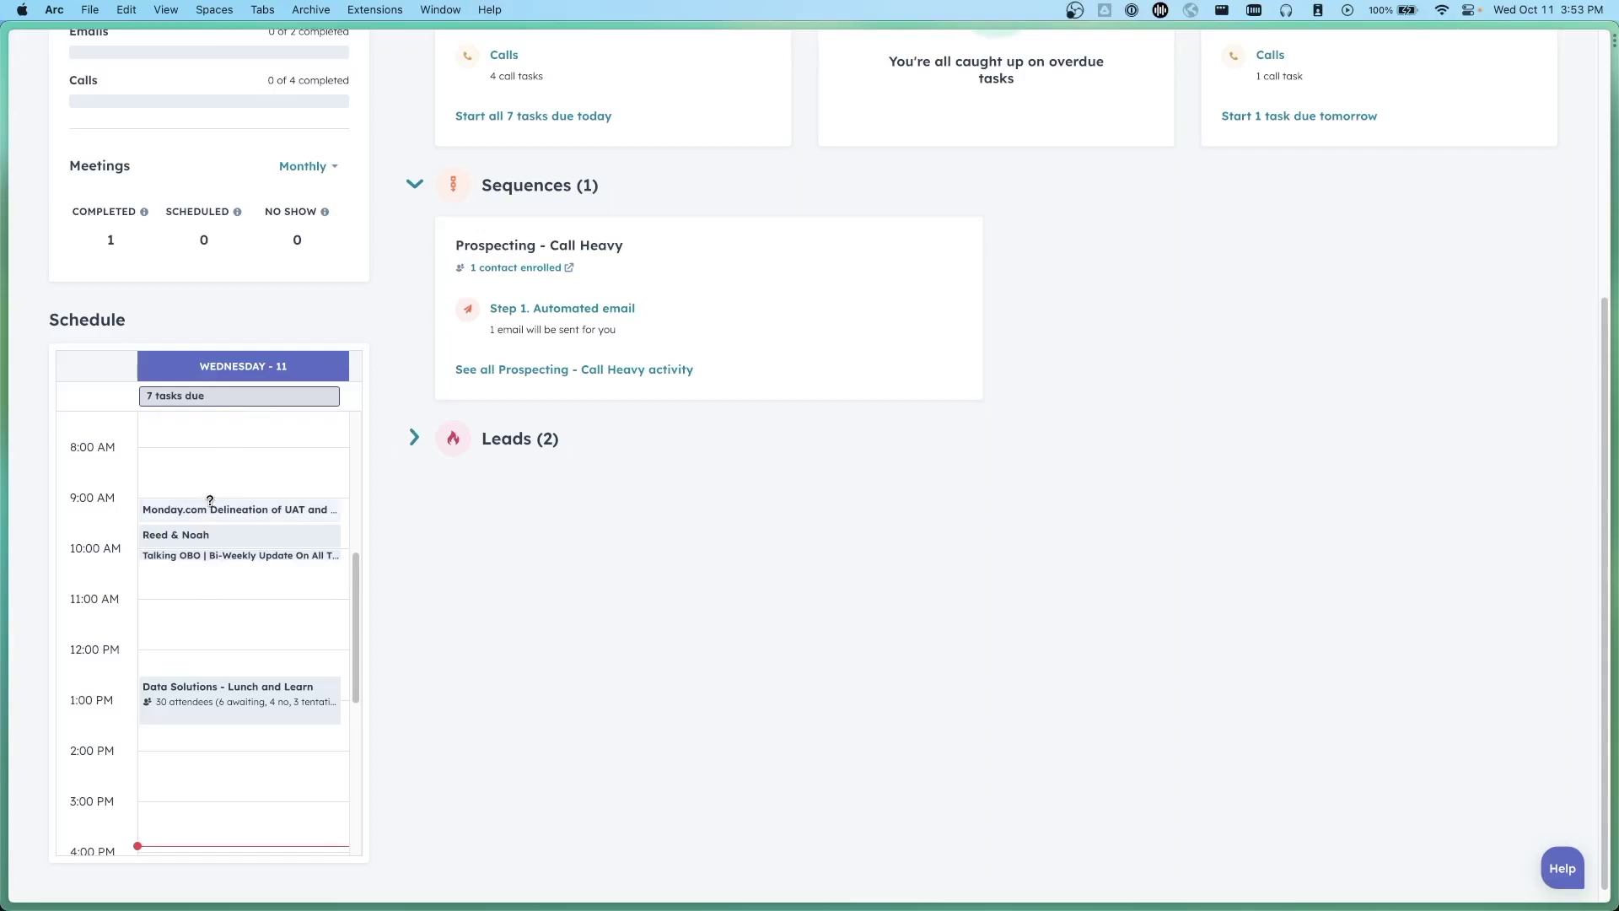
scroll(229, 475, up, 2)
scroll(229, 476, down, 1)
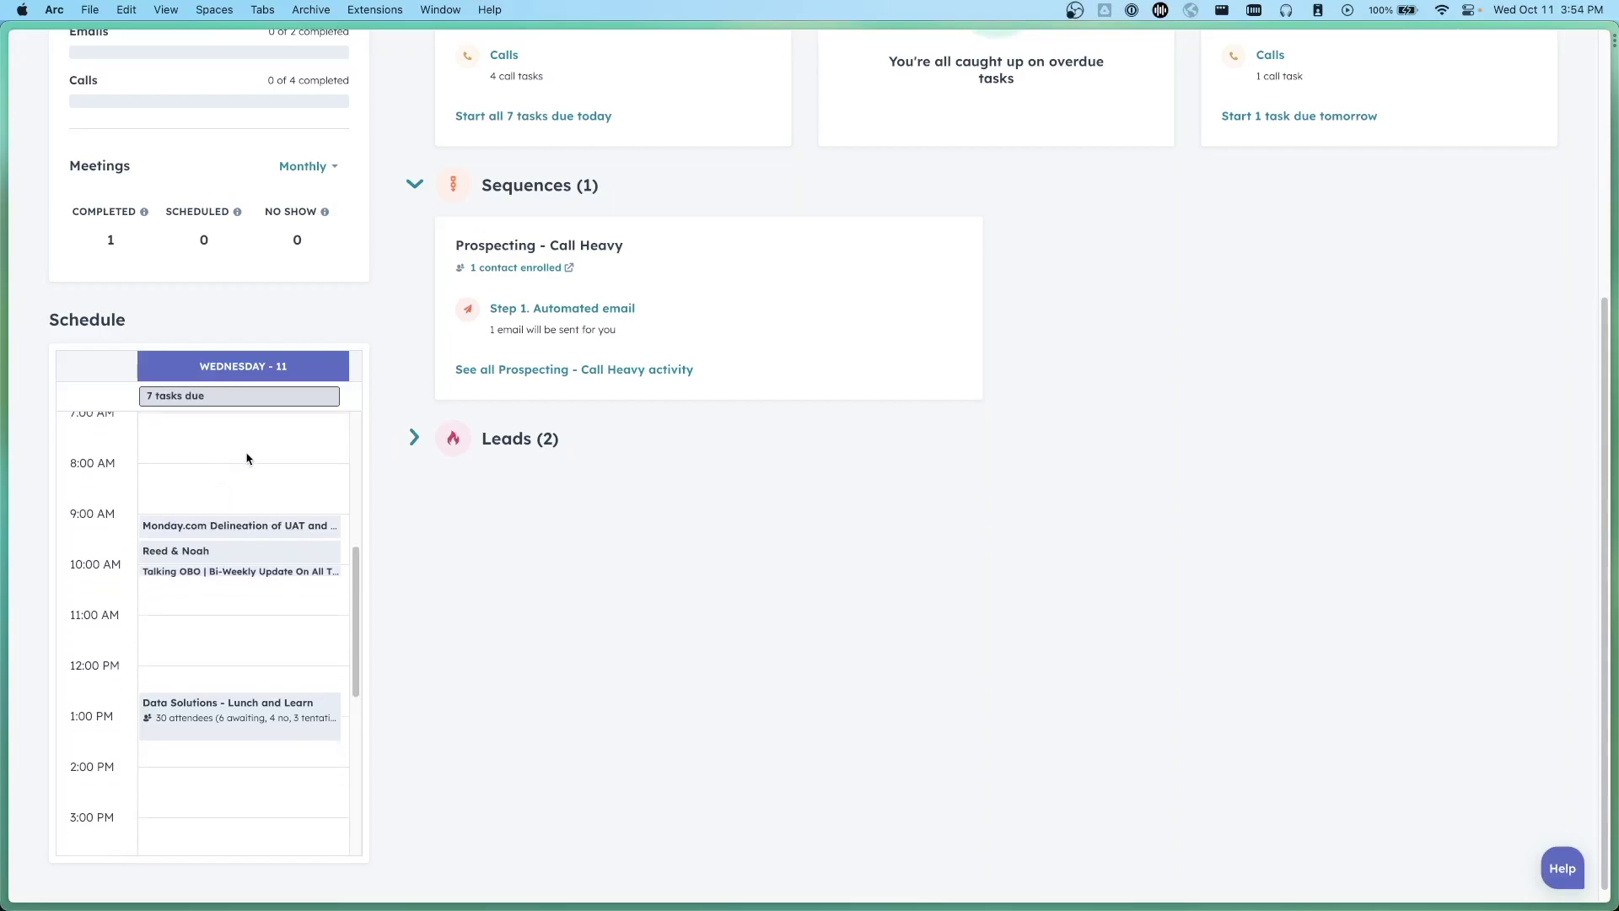
scroll(251, 459, down, 1)
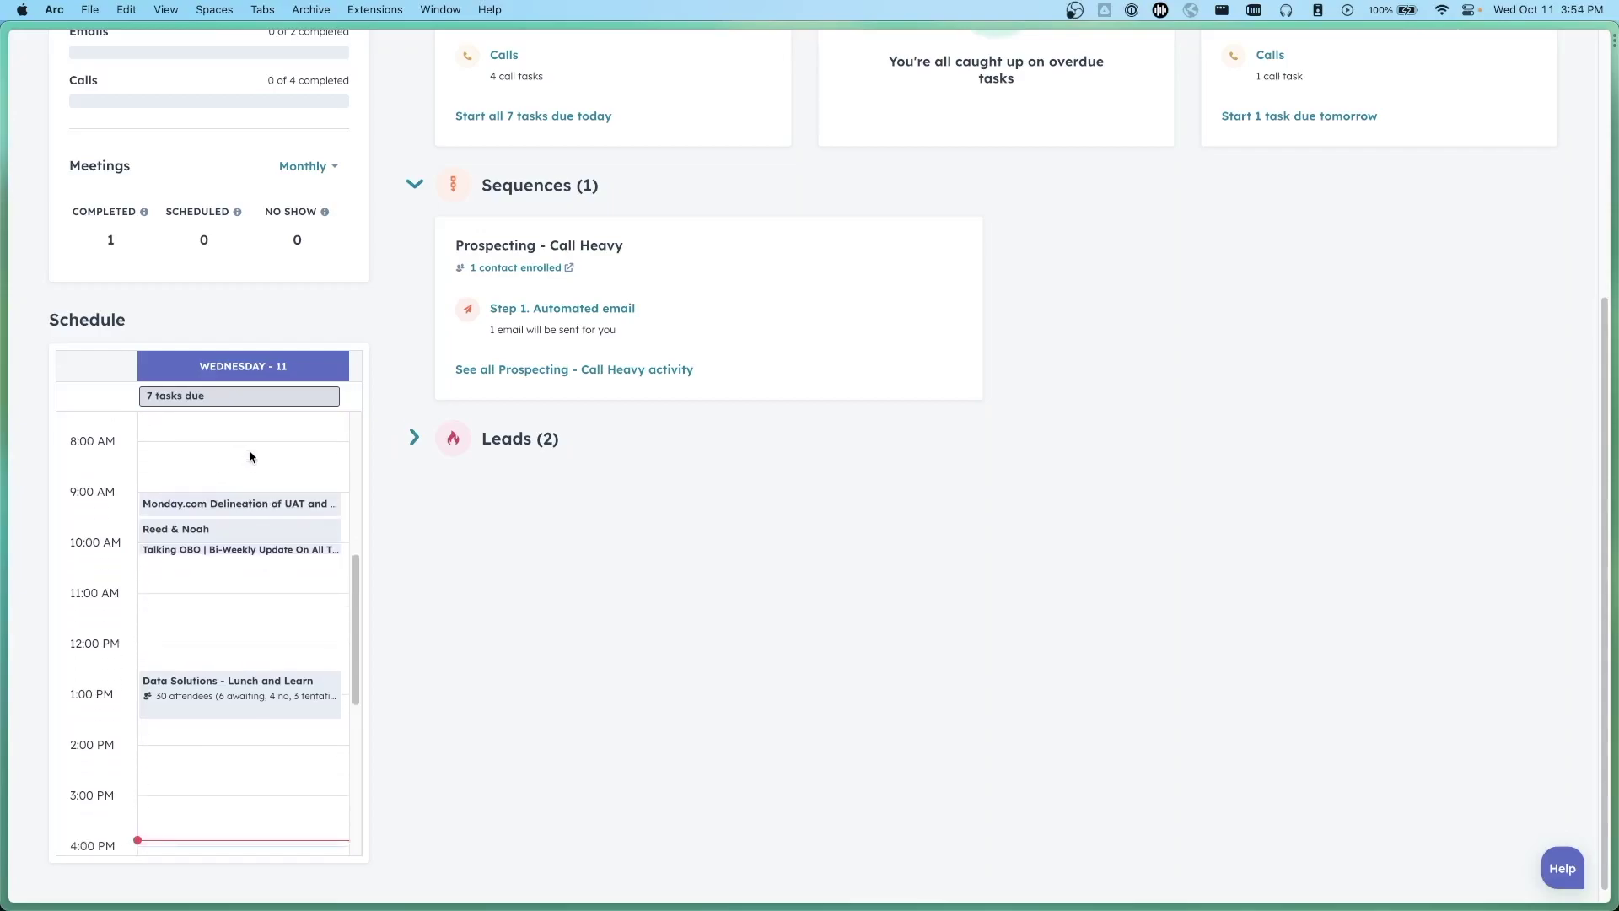
click(414, 437)
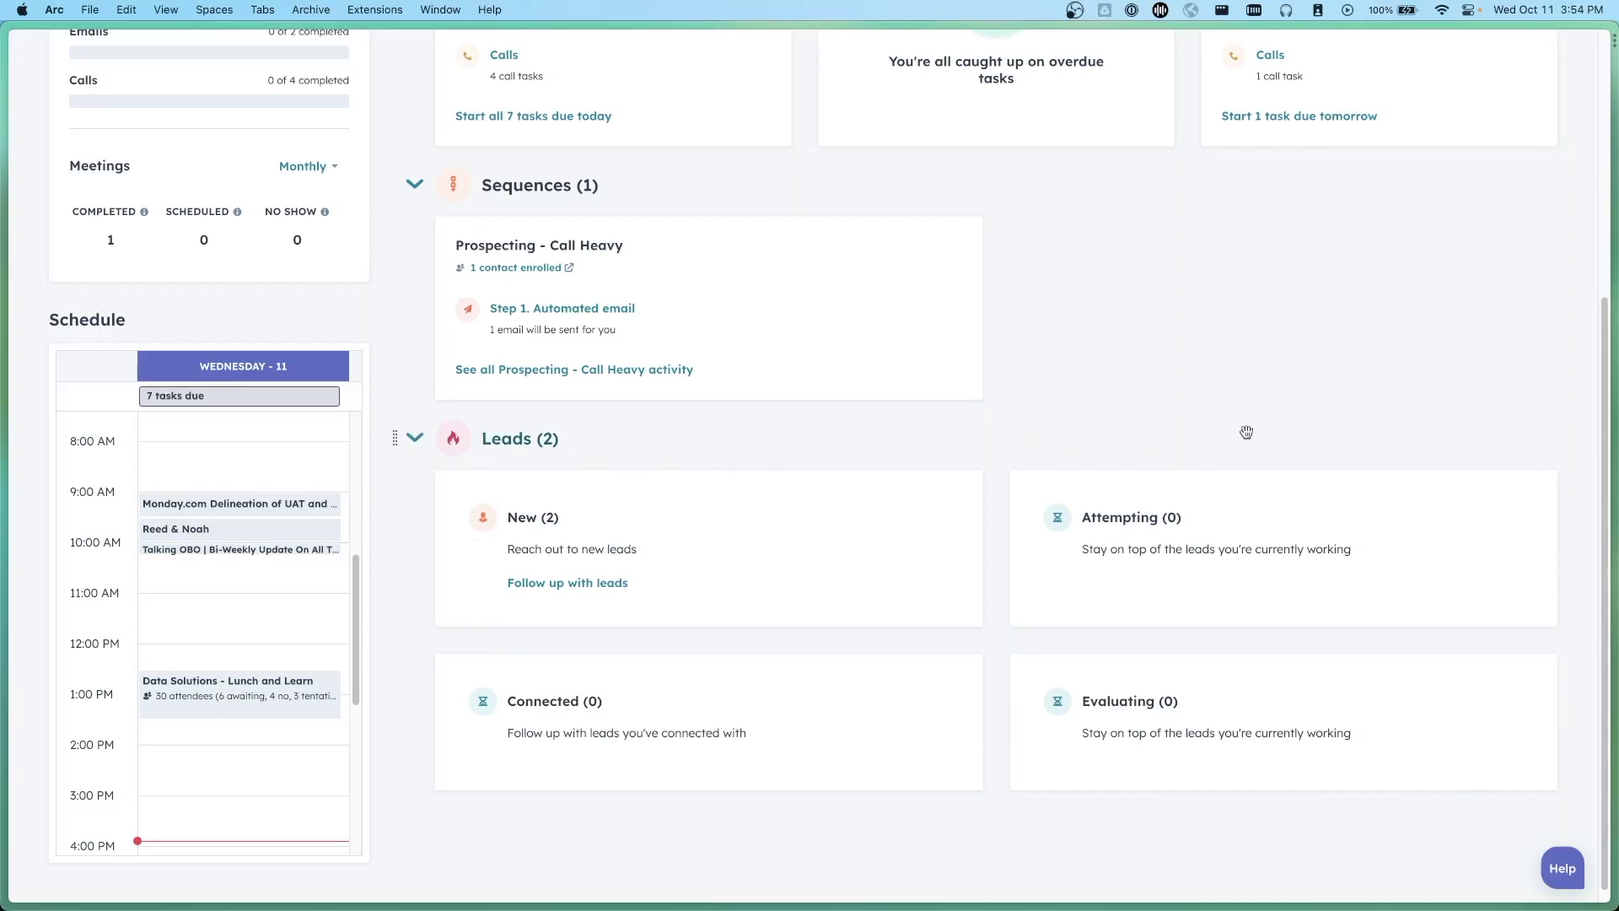
scroll(1246, 432, up, 5)
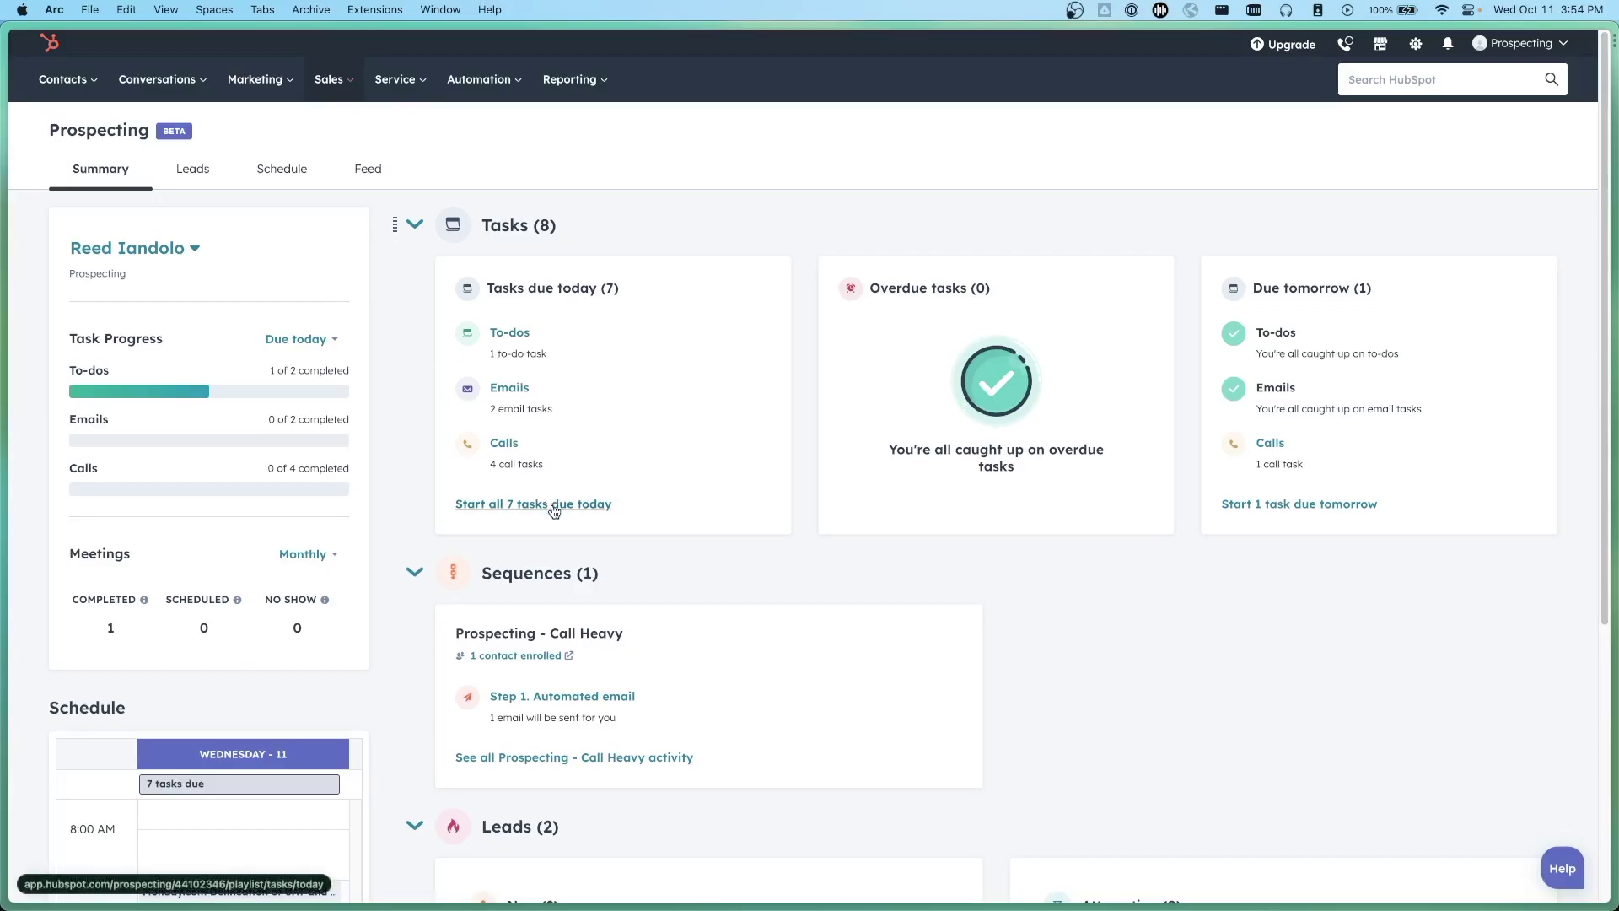
Step: Start all 7 tasks due today and filter the queue to To-dos, then Emails, then Calls
click(554, 507)
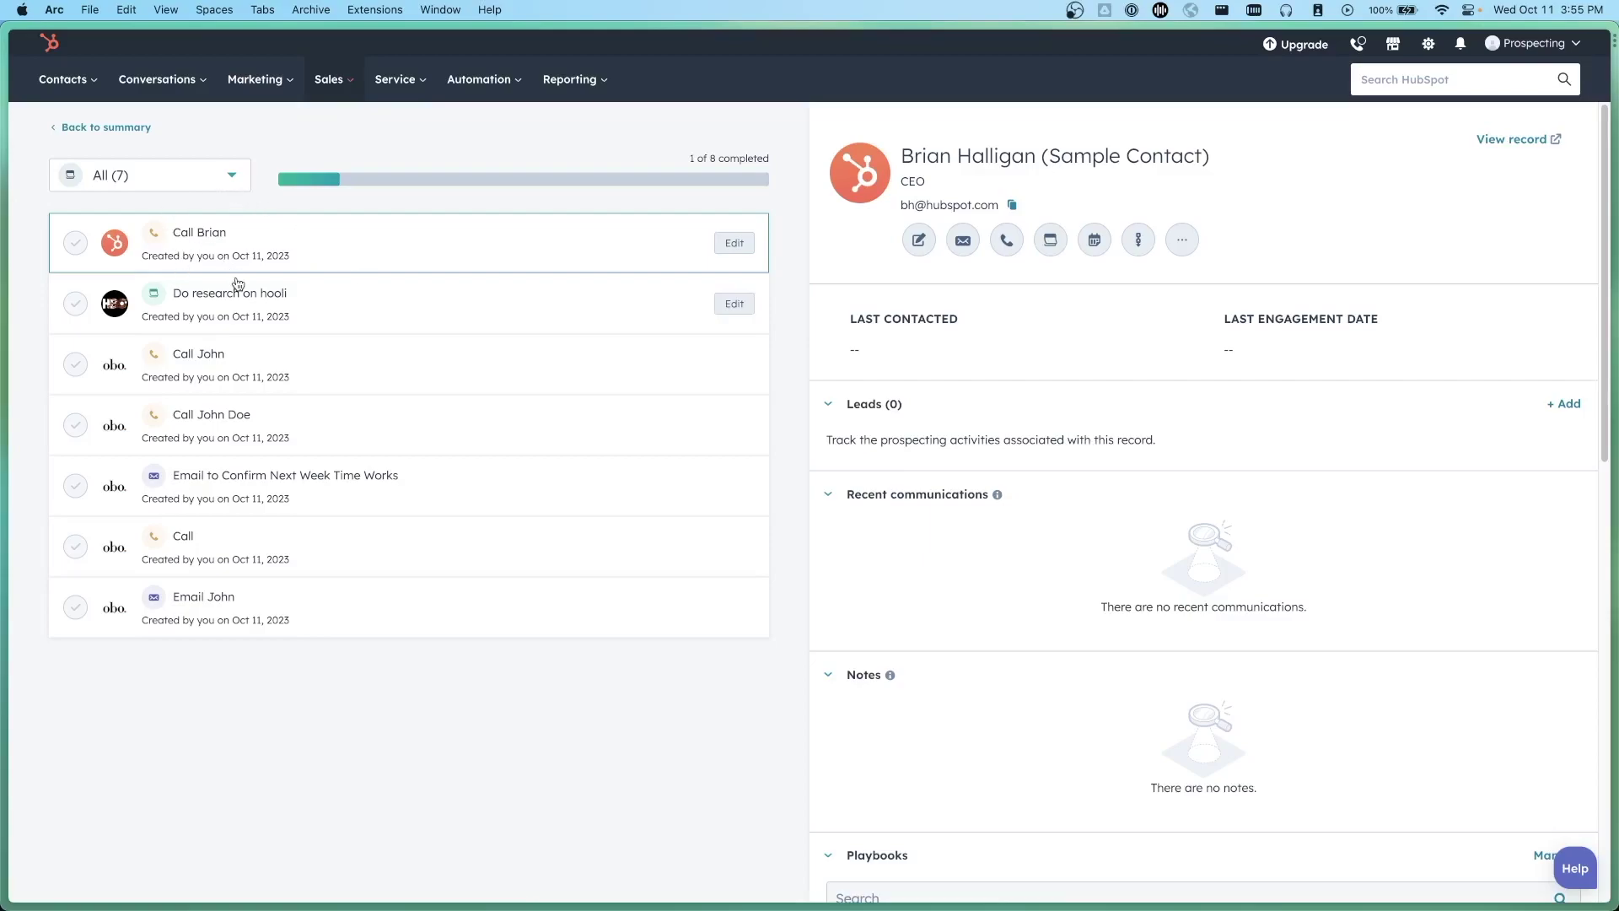
click(224, 175)
click(239, 357)
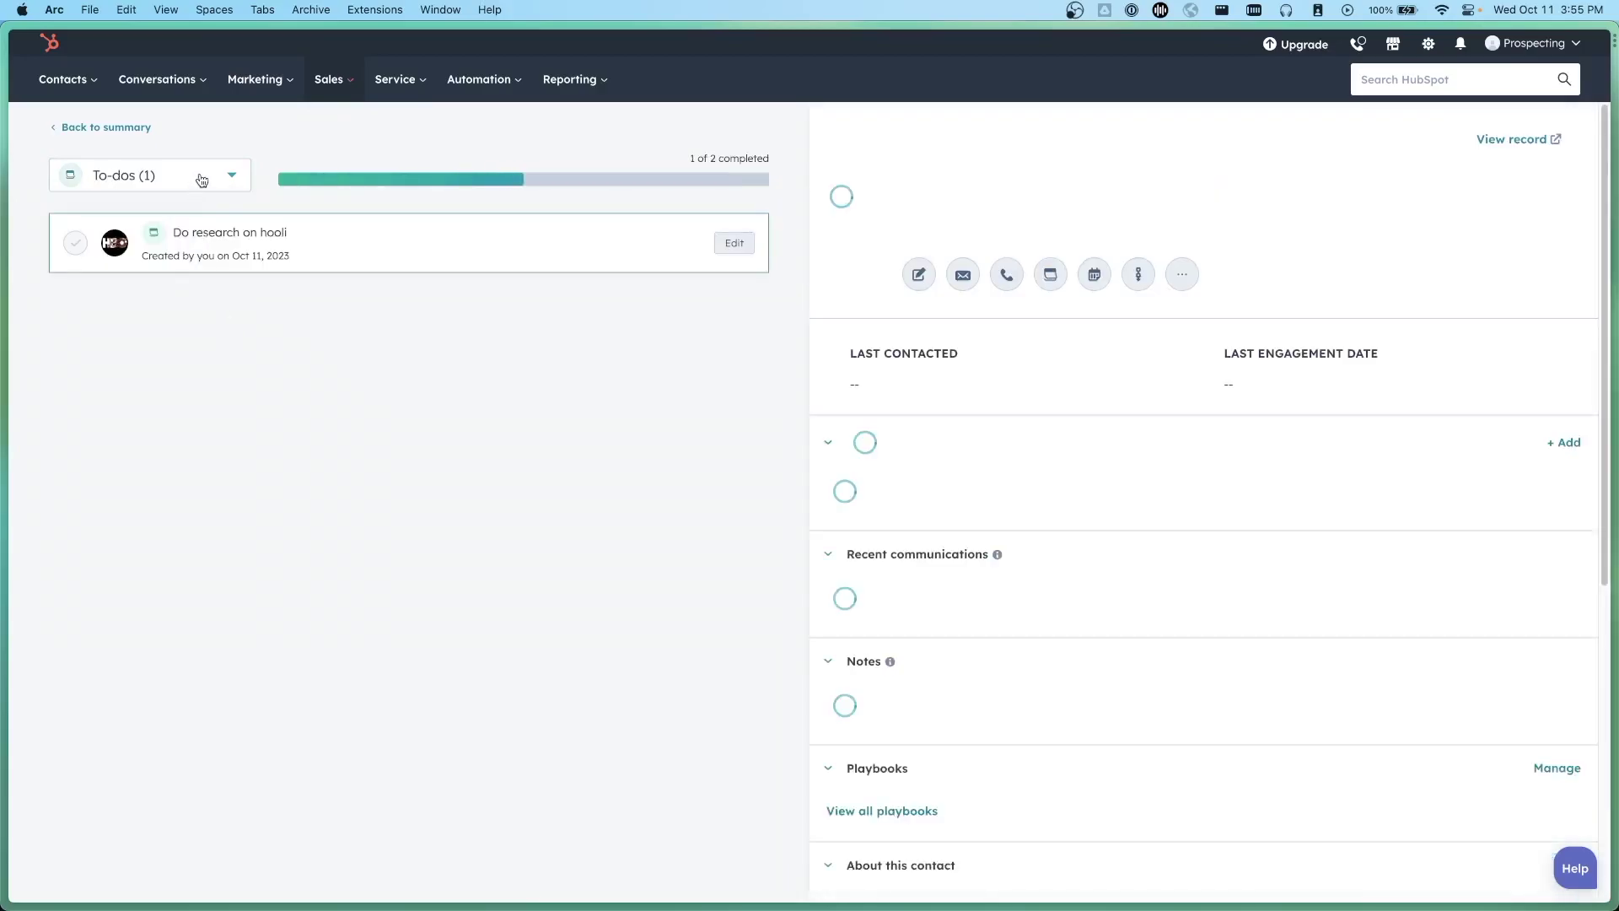
click(195, 173)
click(193, 353)
click(195, 177)
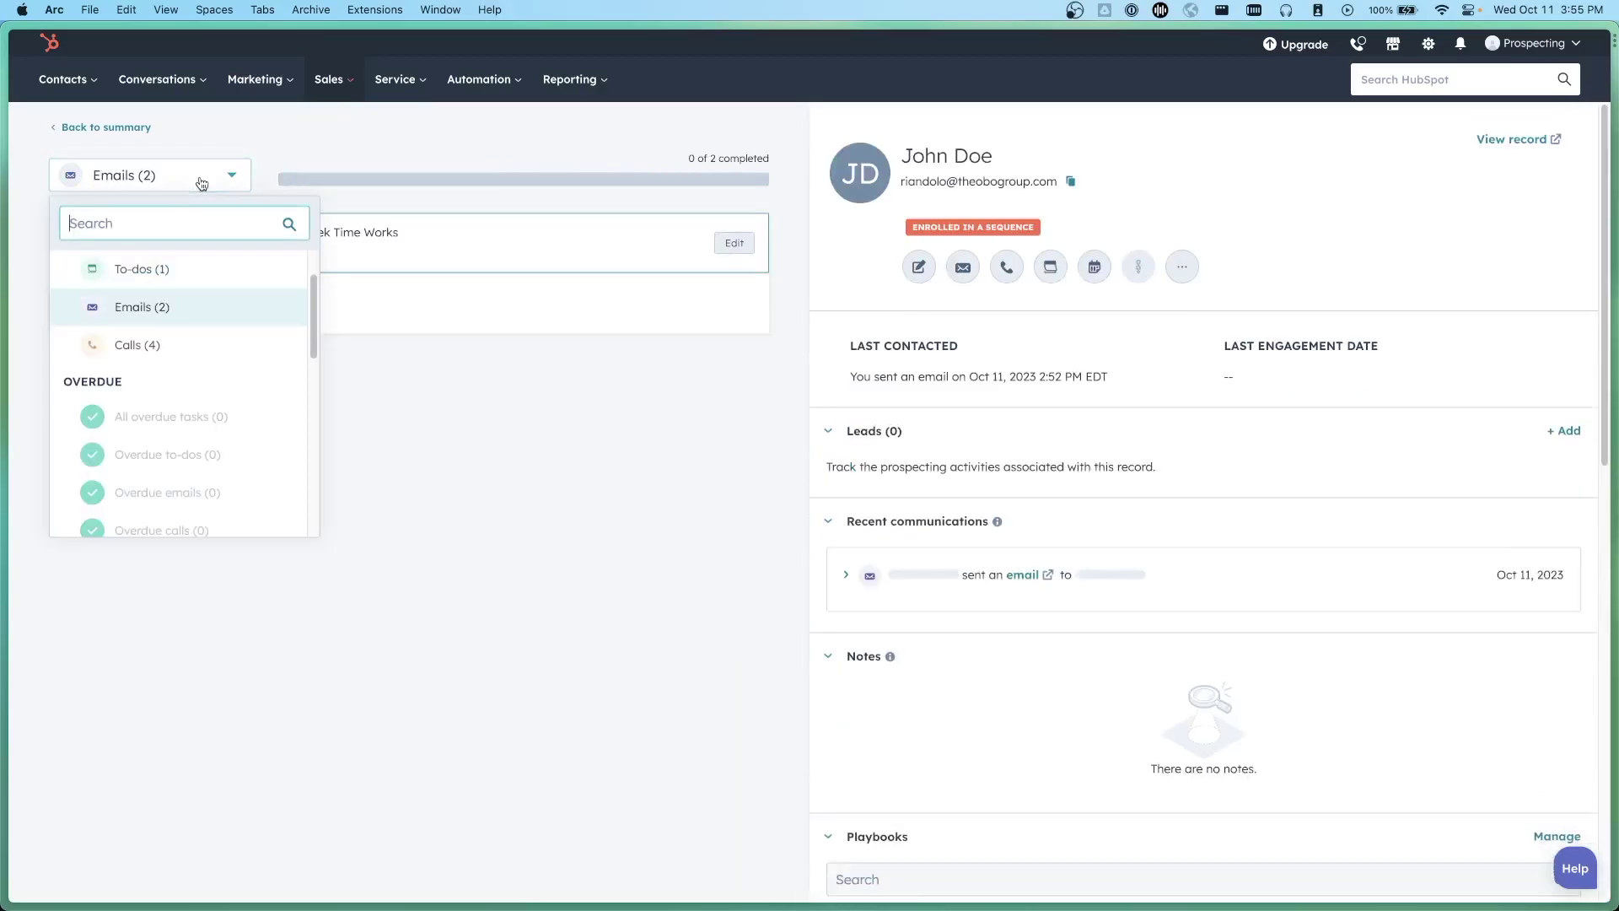
click(199, 350)
Step: Set the task queue filter back to All (7)
click(189, 175)
scroll(215, 462, down, 10)
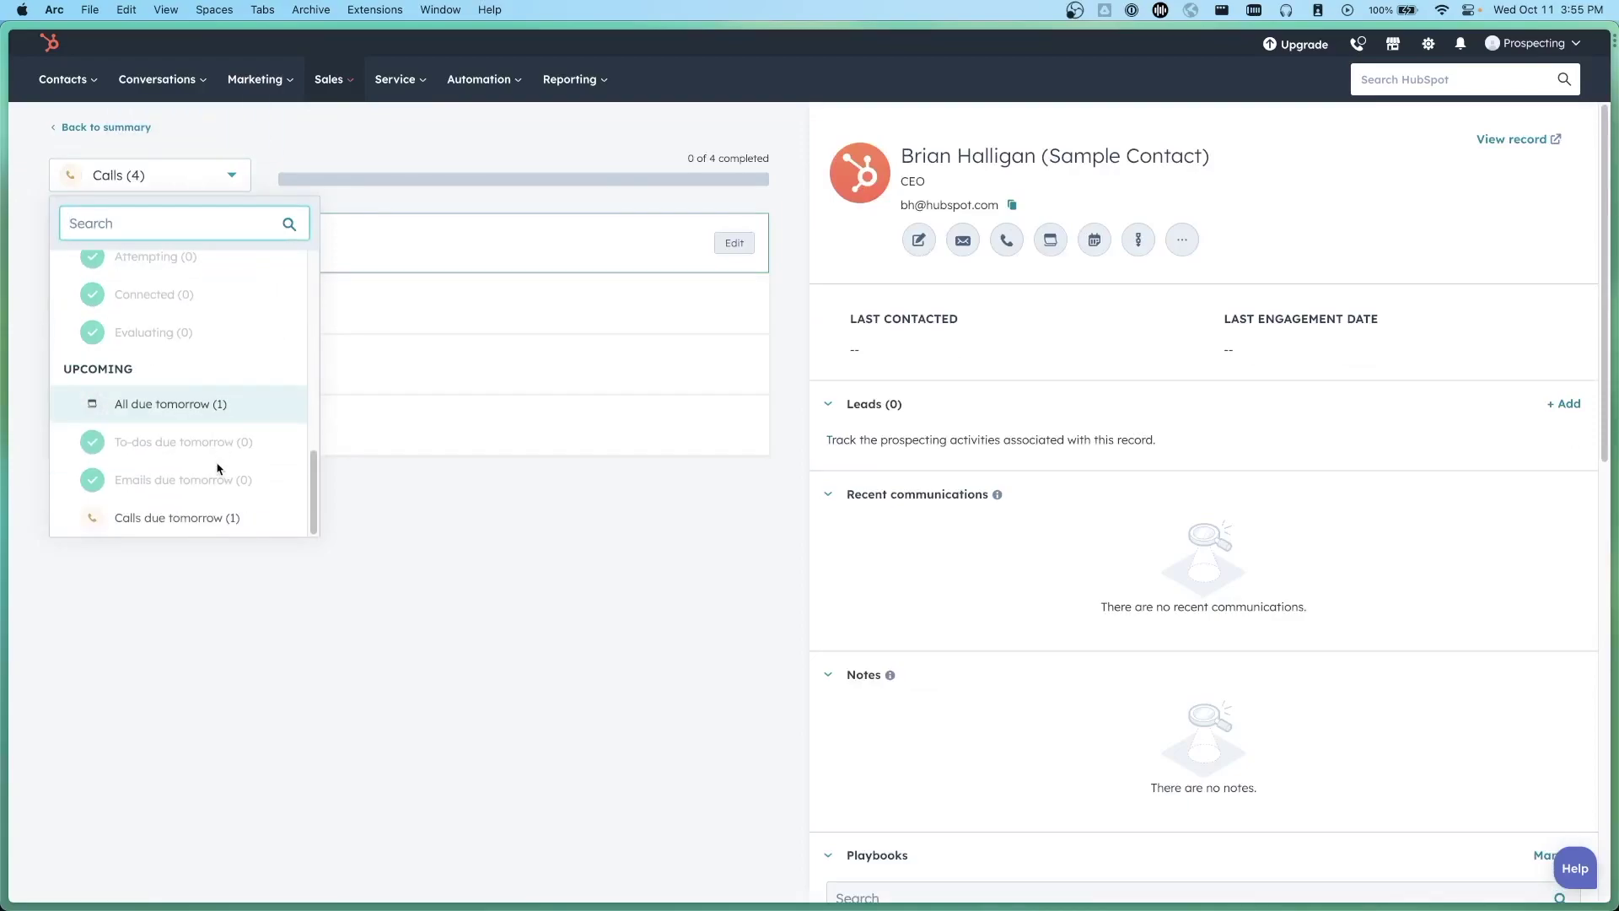
scroll(218, 448, up, 3)
scroll(217, 386, up, 10)
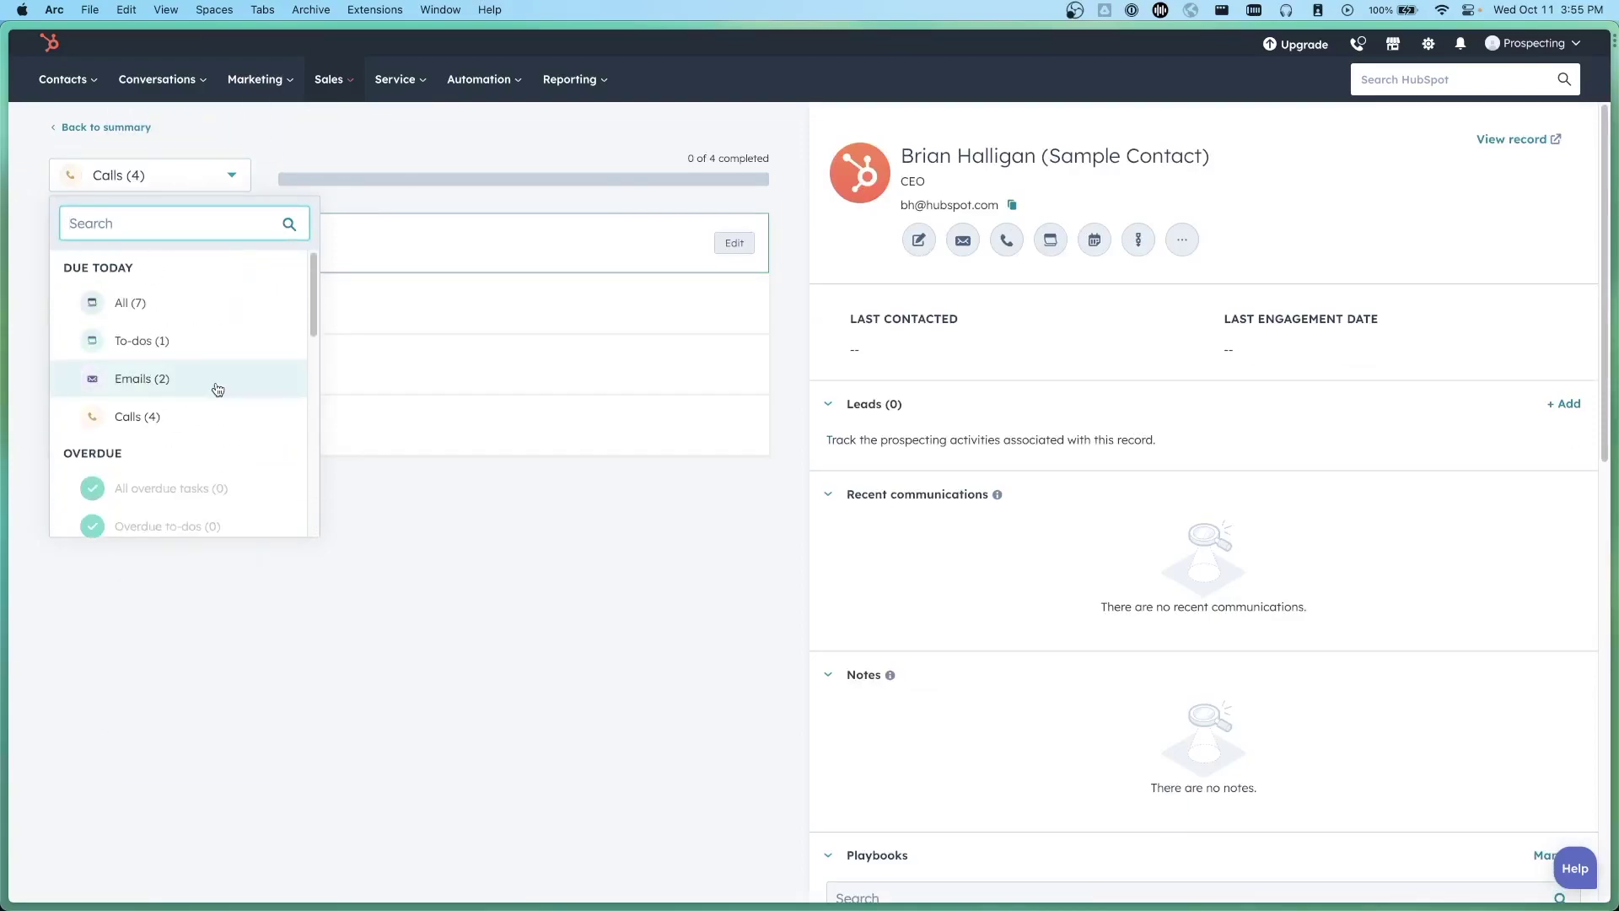
click(202, 306)
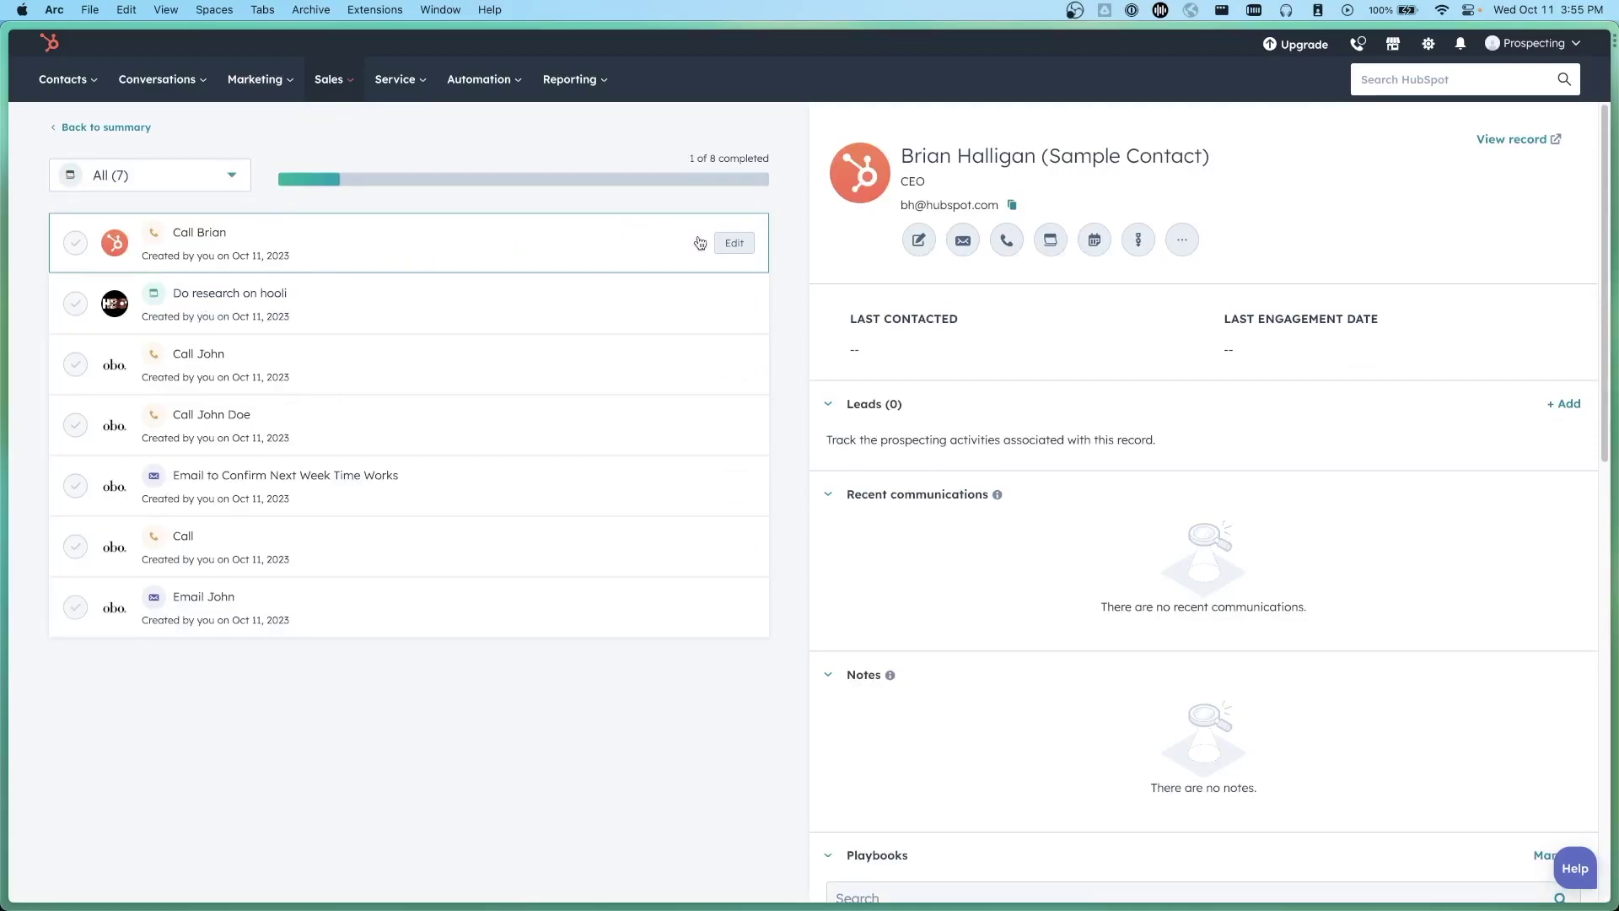
click(731, 244)
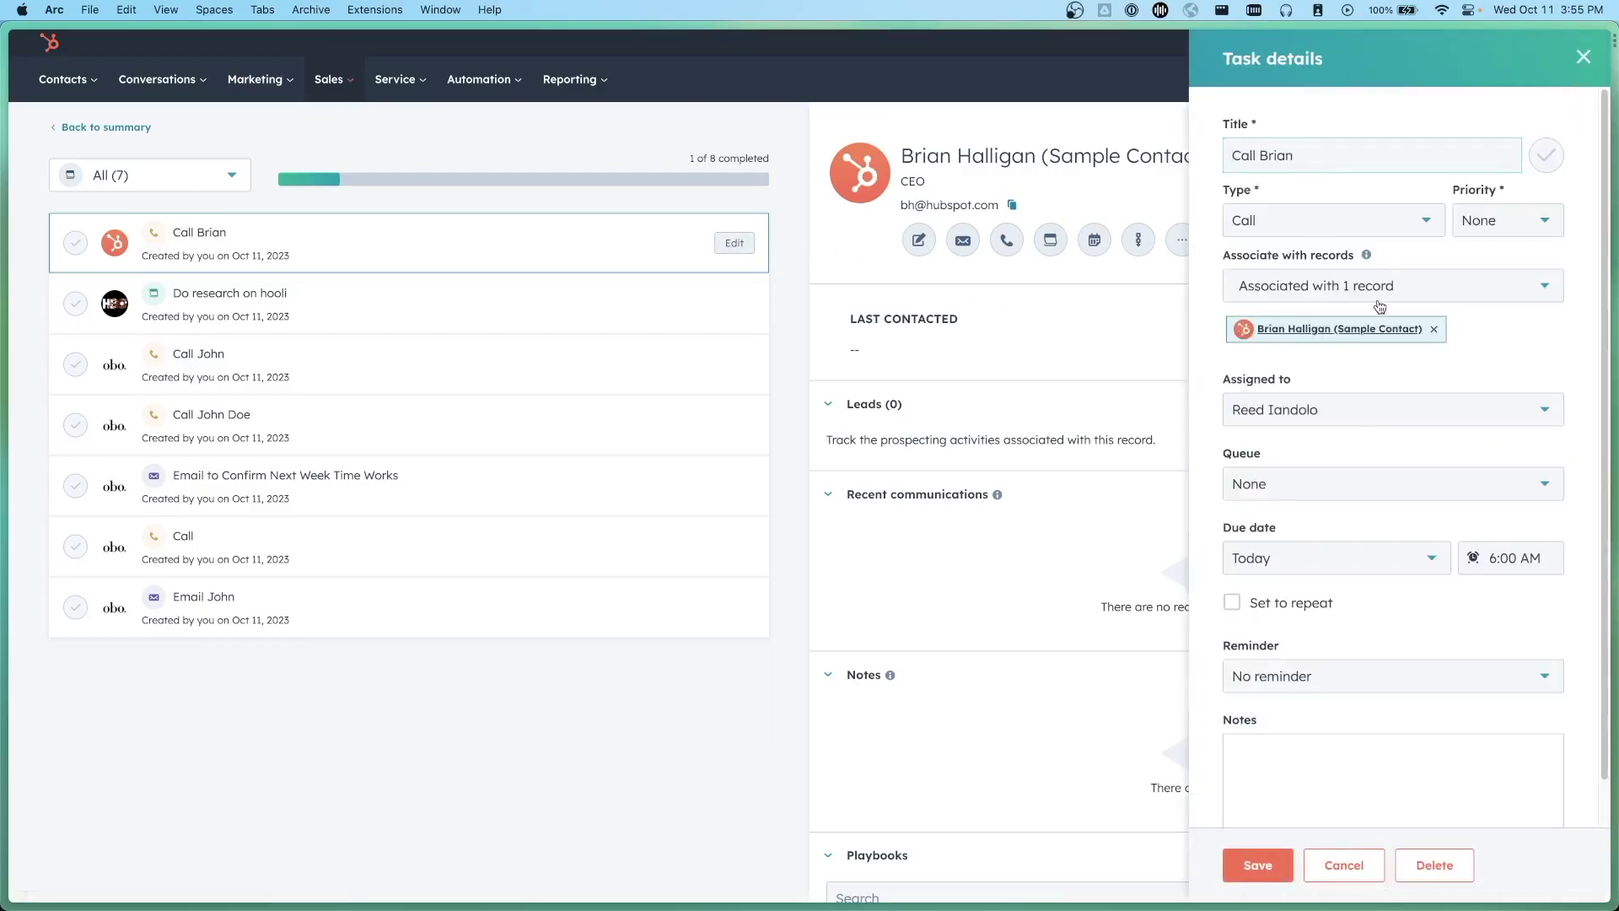
click(1333, 741)
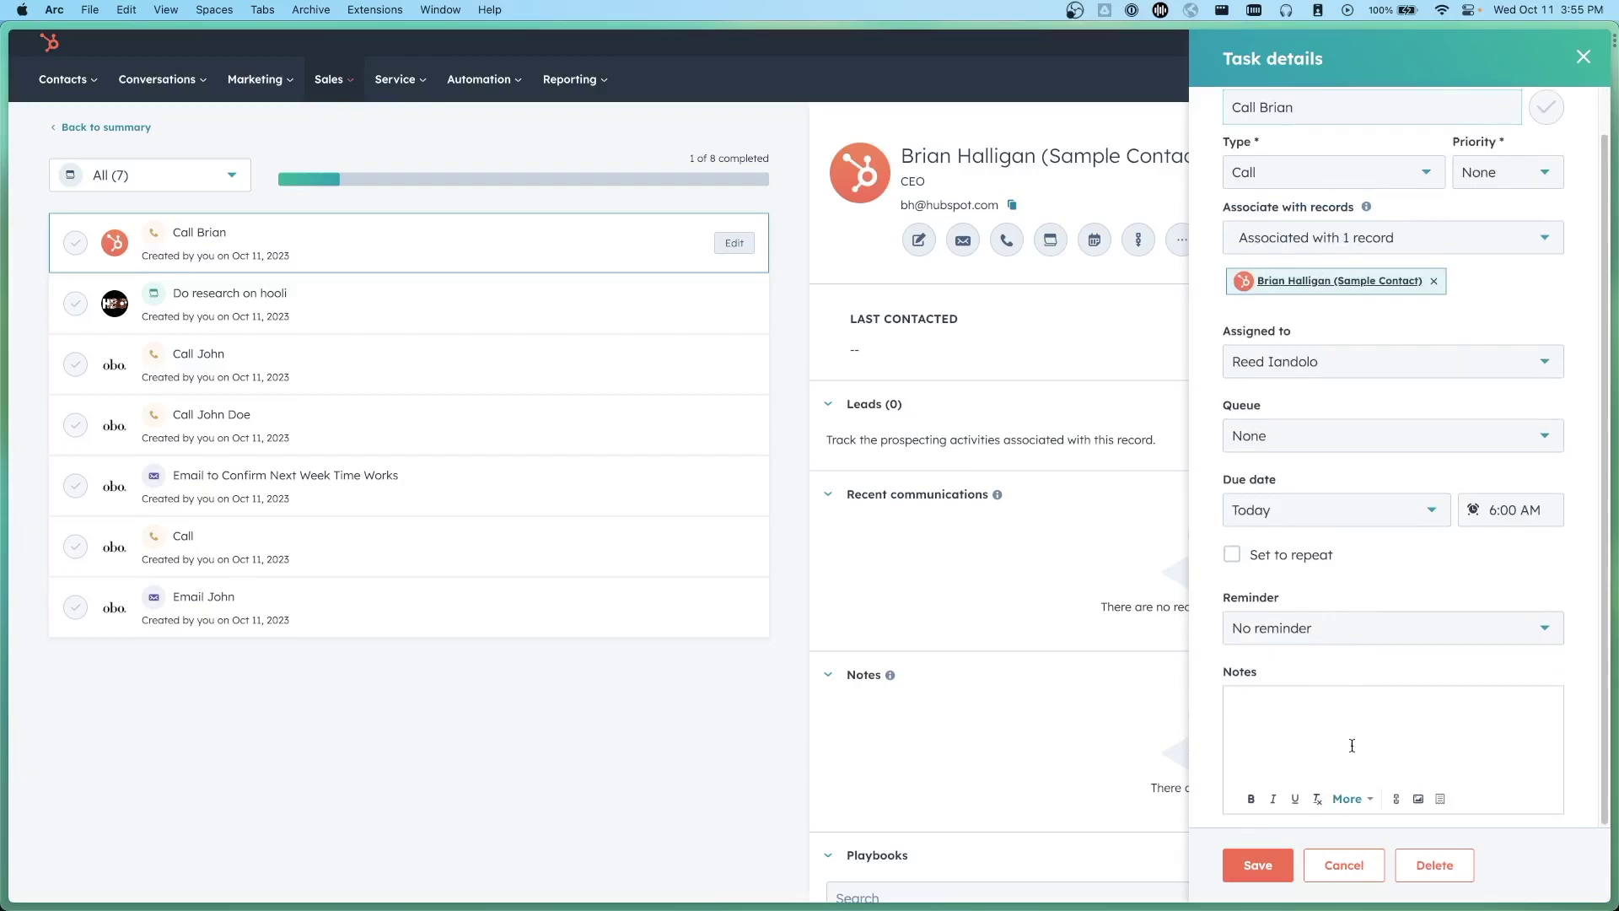
click(1364, 877)
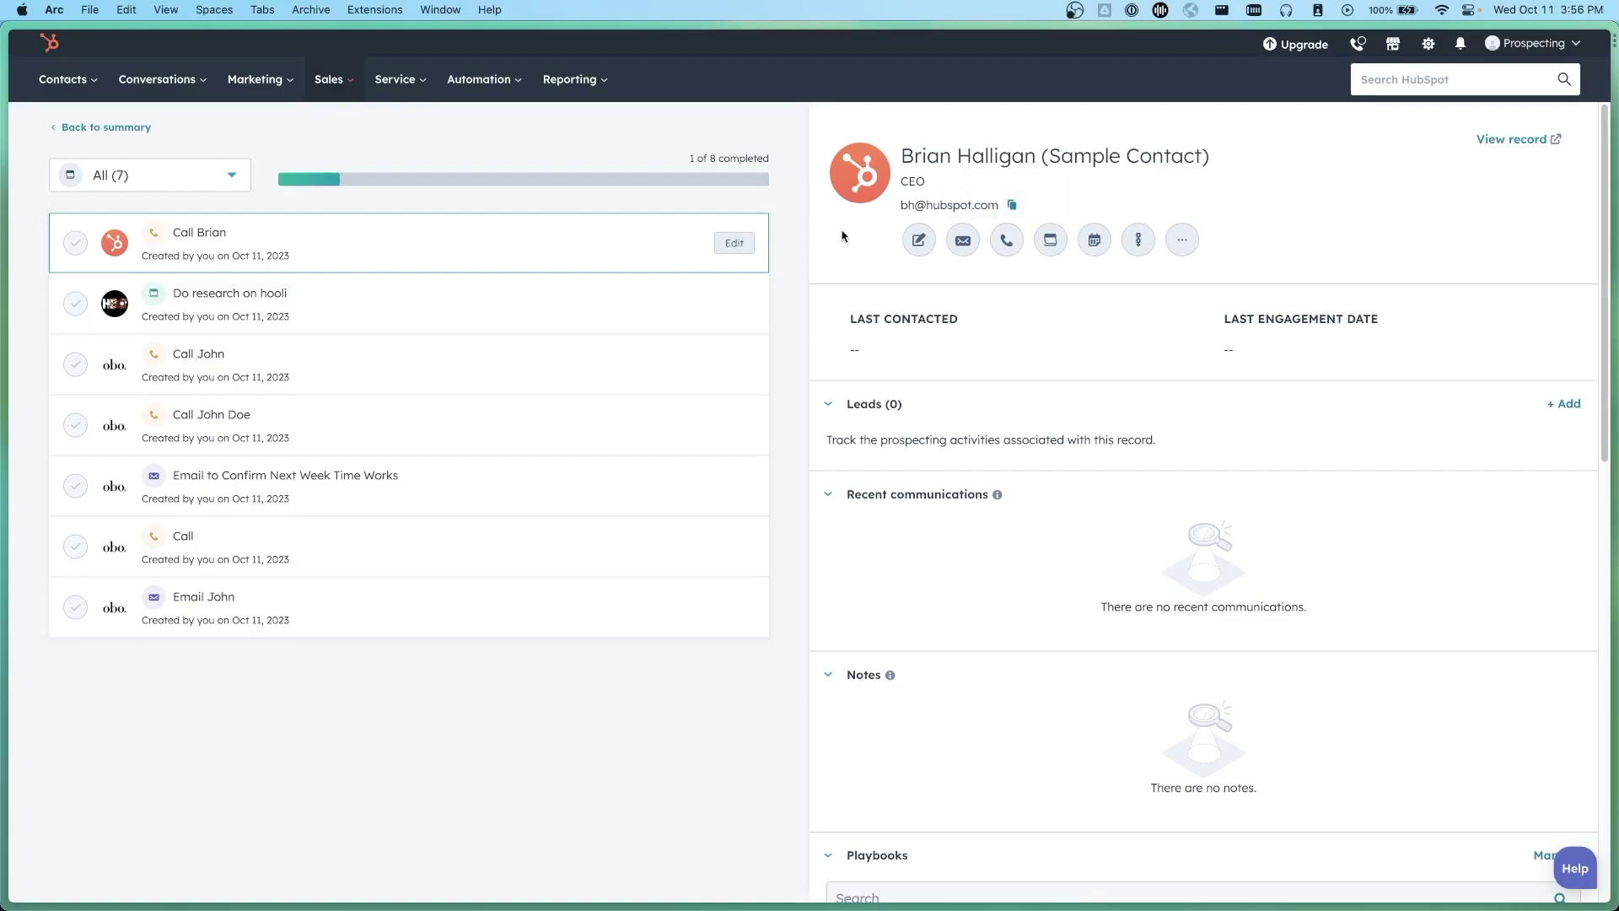
Step: Complete the first call task without a follow-up, then view the next call and confirmation email tasks
click(76, 244)
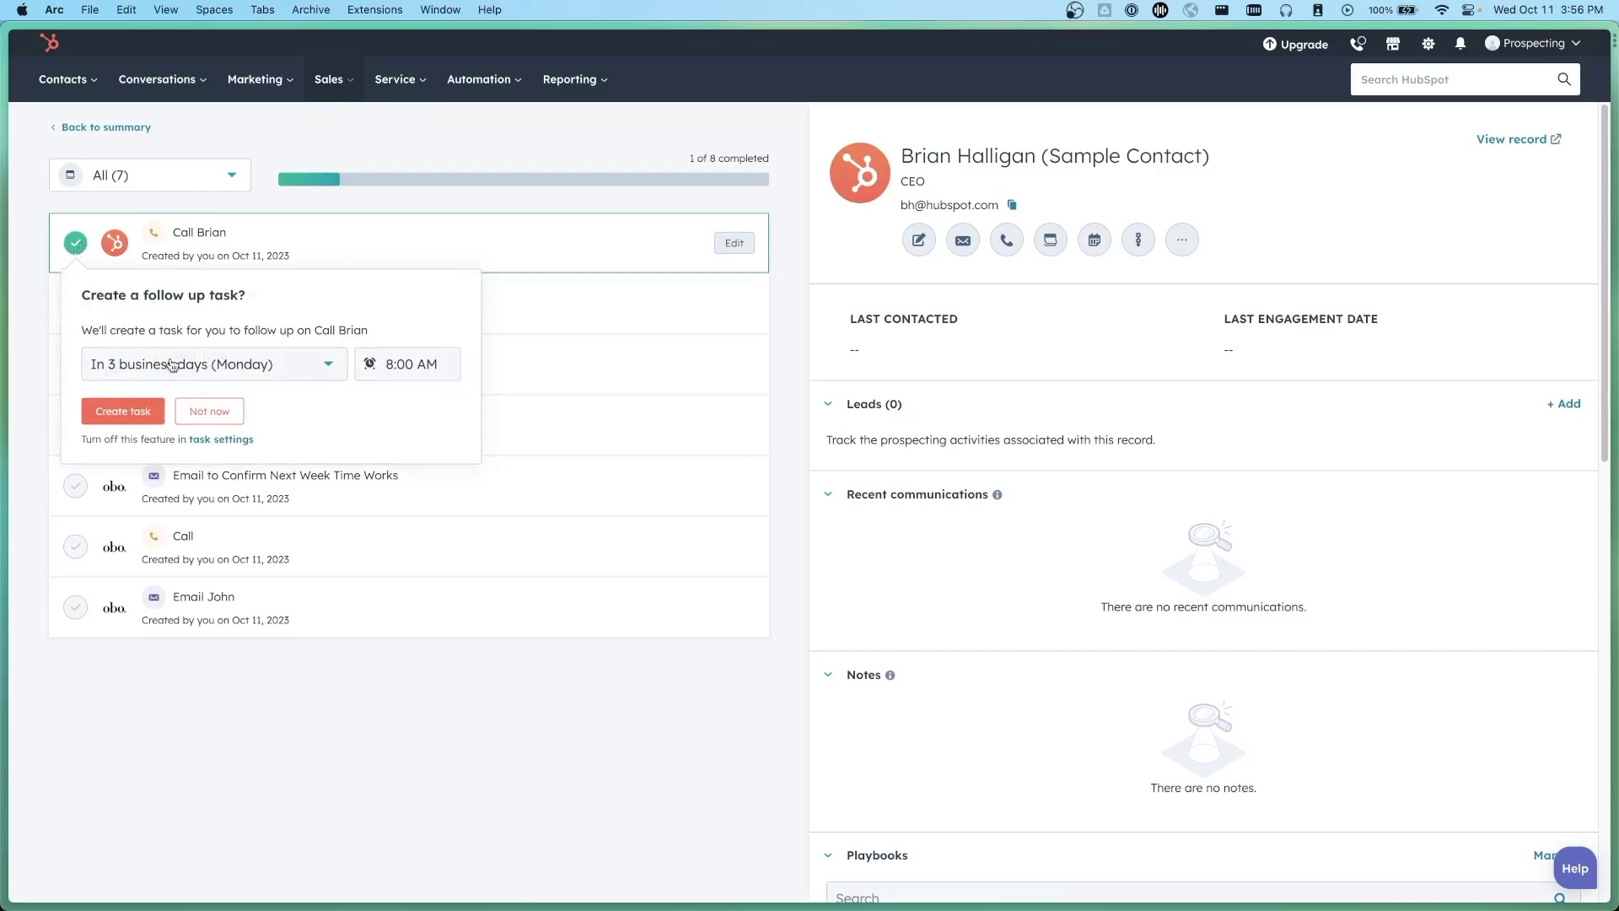
click(215, 412)
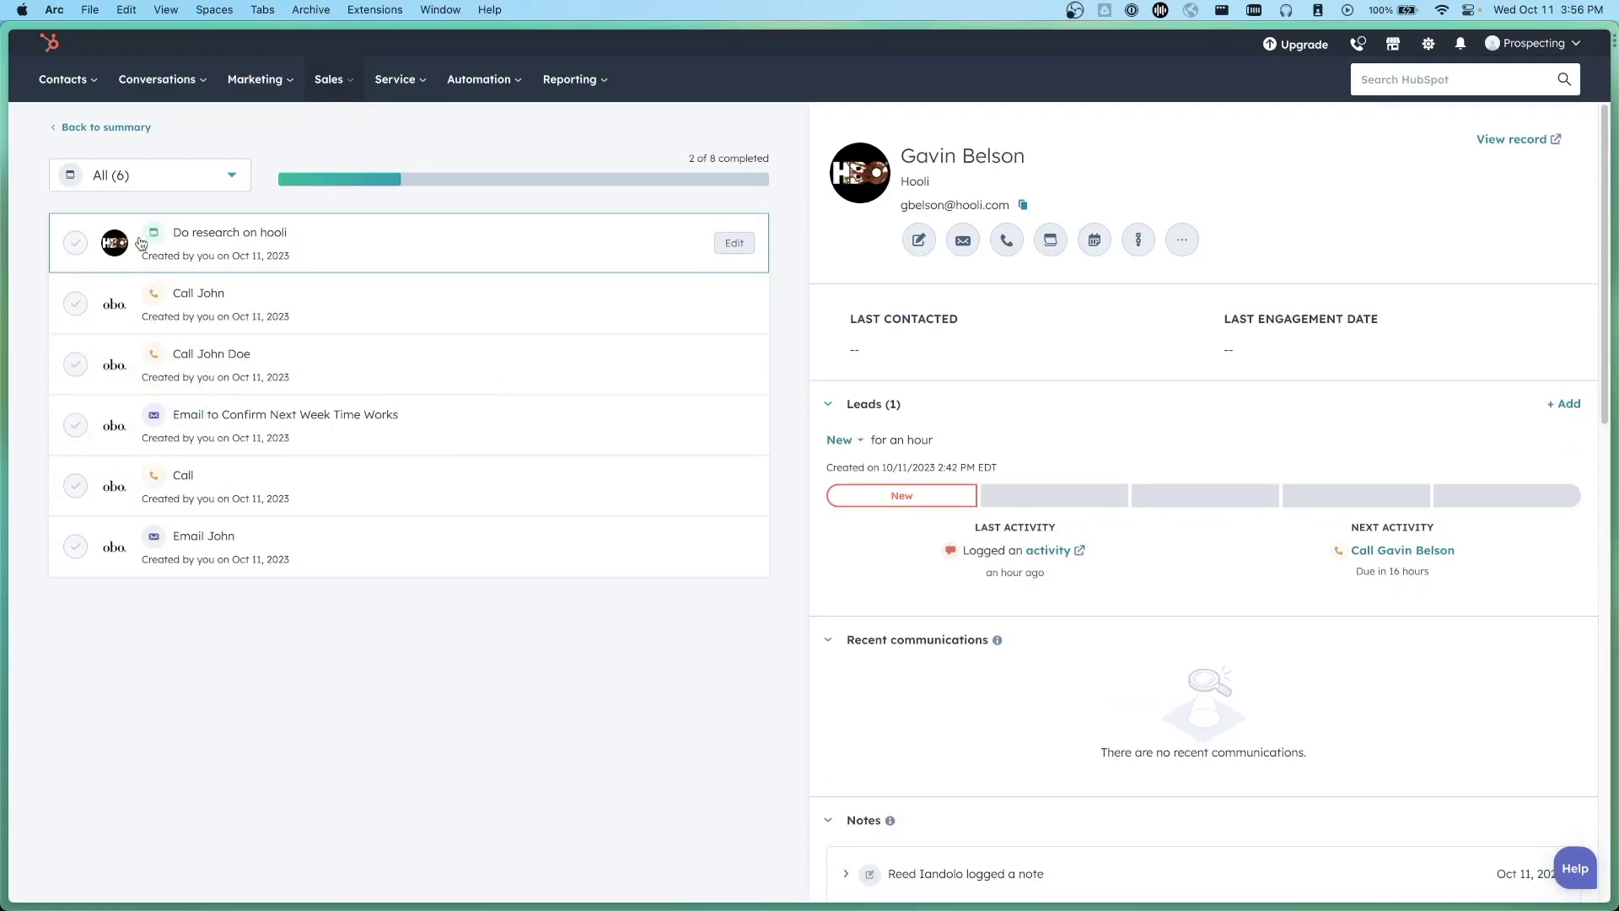
click(338, 302)
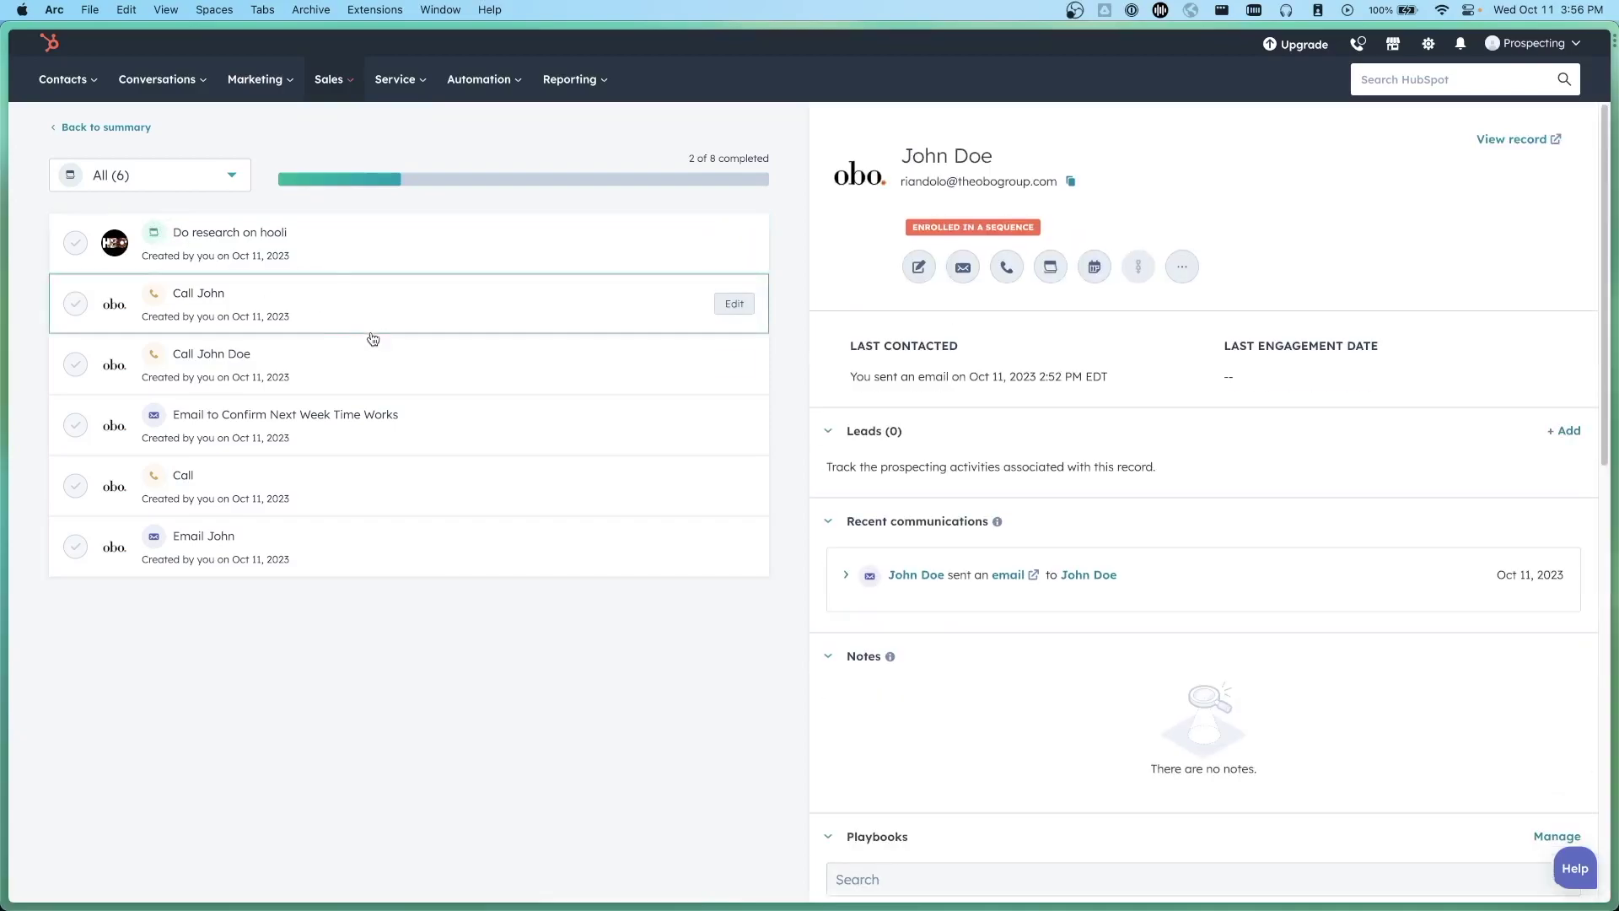
click(392, 434)
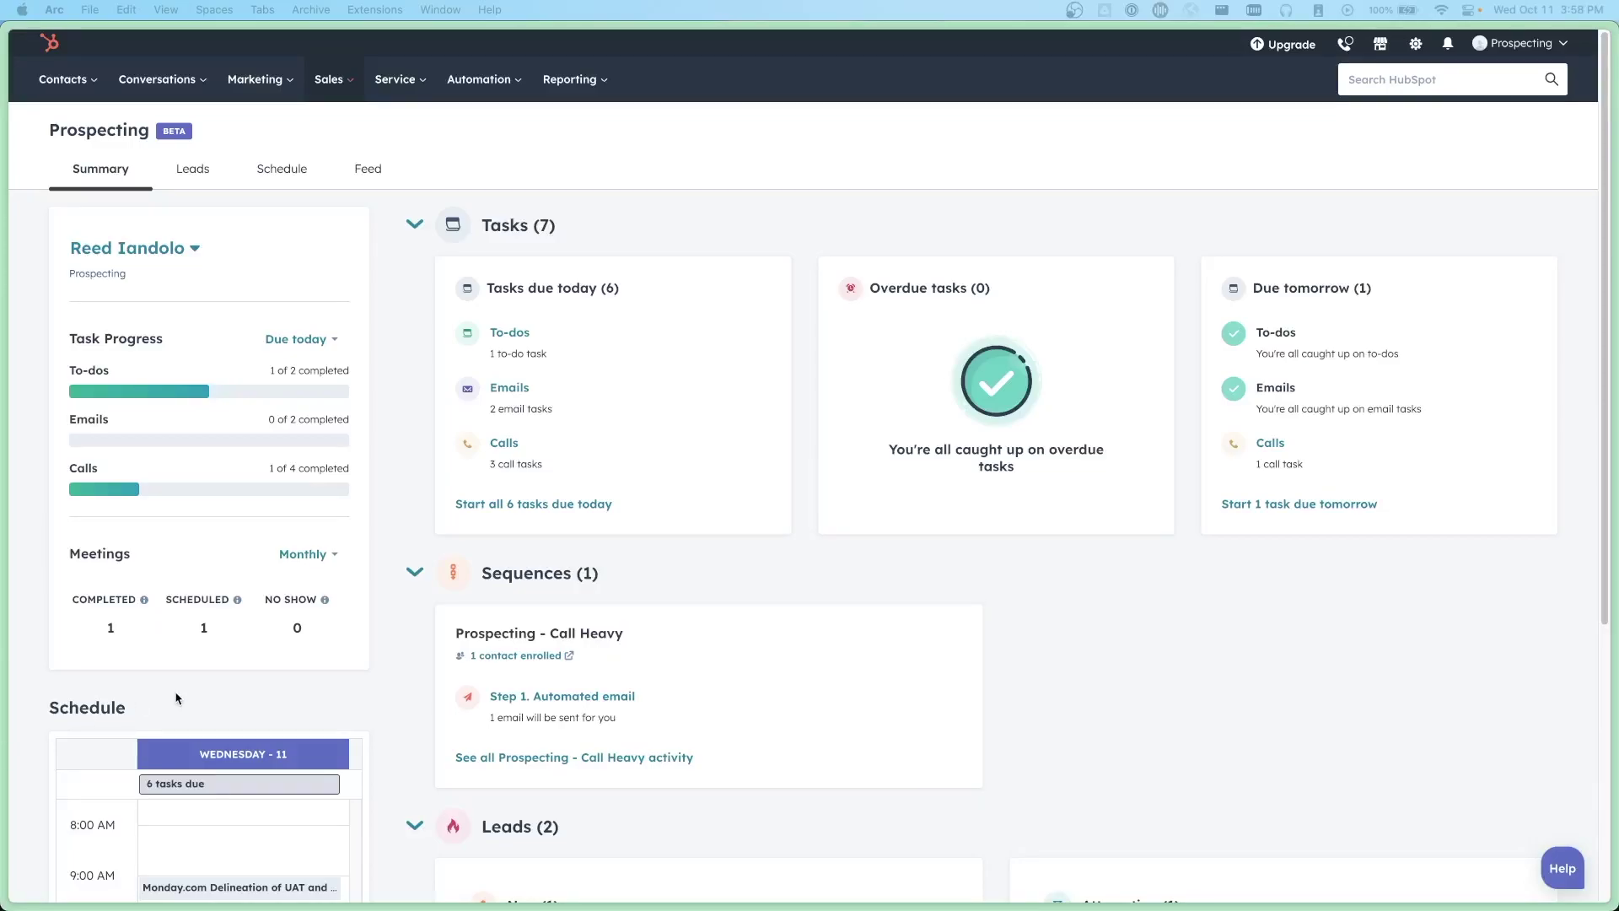
scroll(176, 697, down, 5)
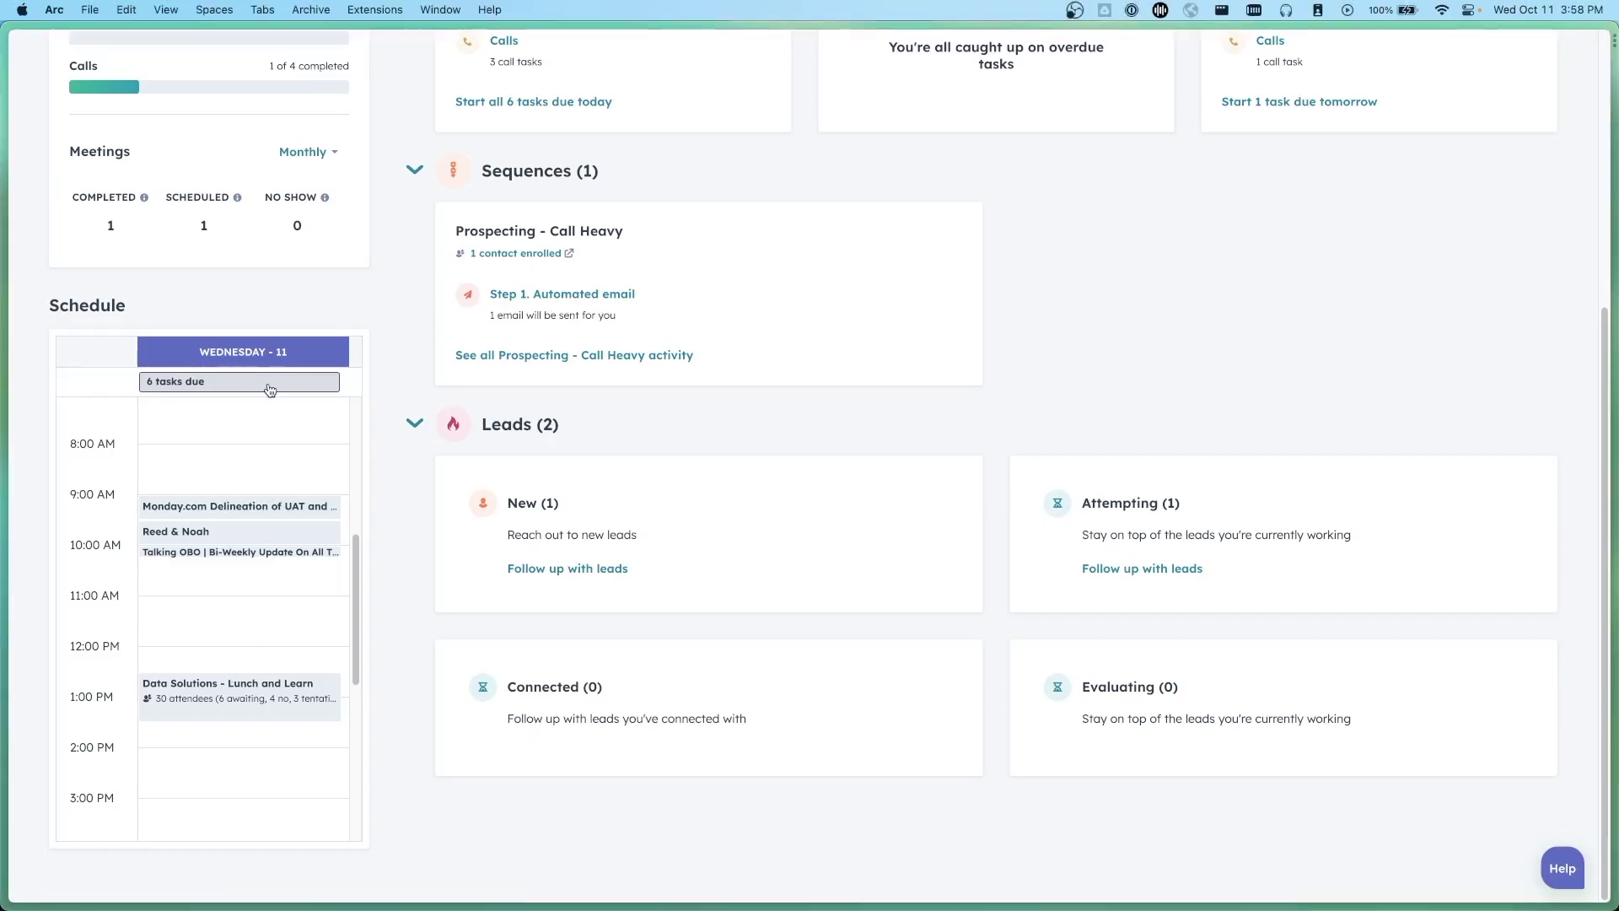
scroll(270, 390, up, 5)
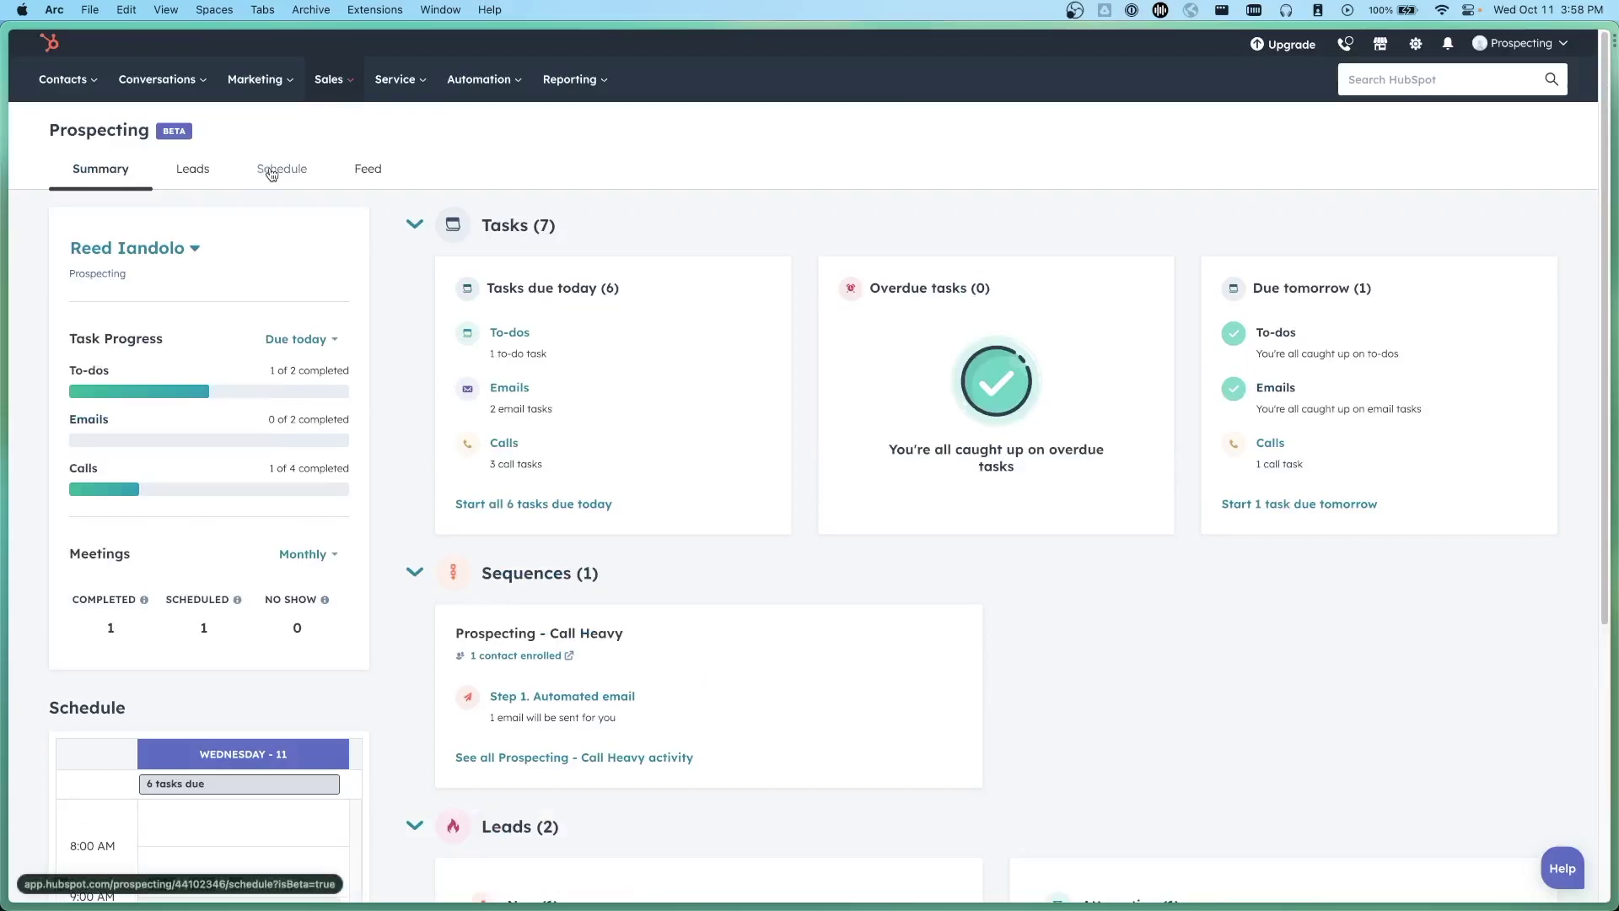
Step: Switch to the week schedule and check which 6 tasks are due today
click(272, 174)
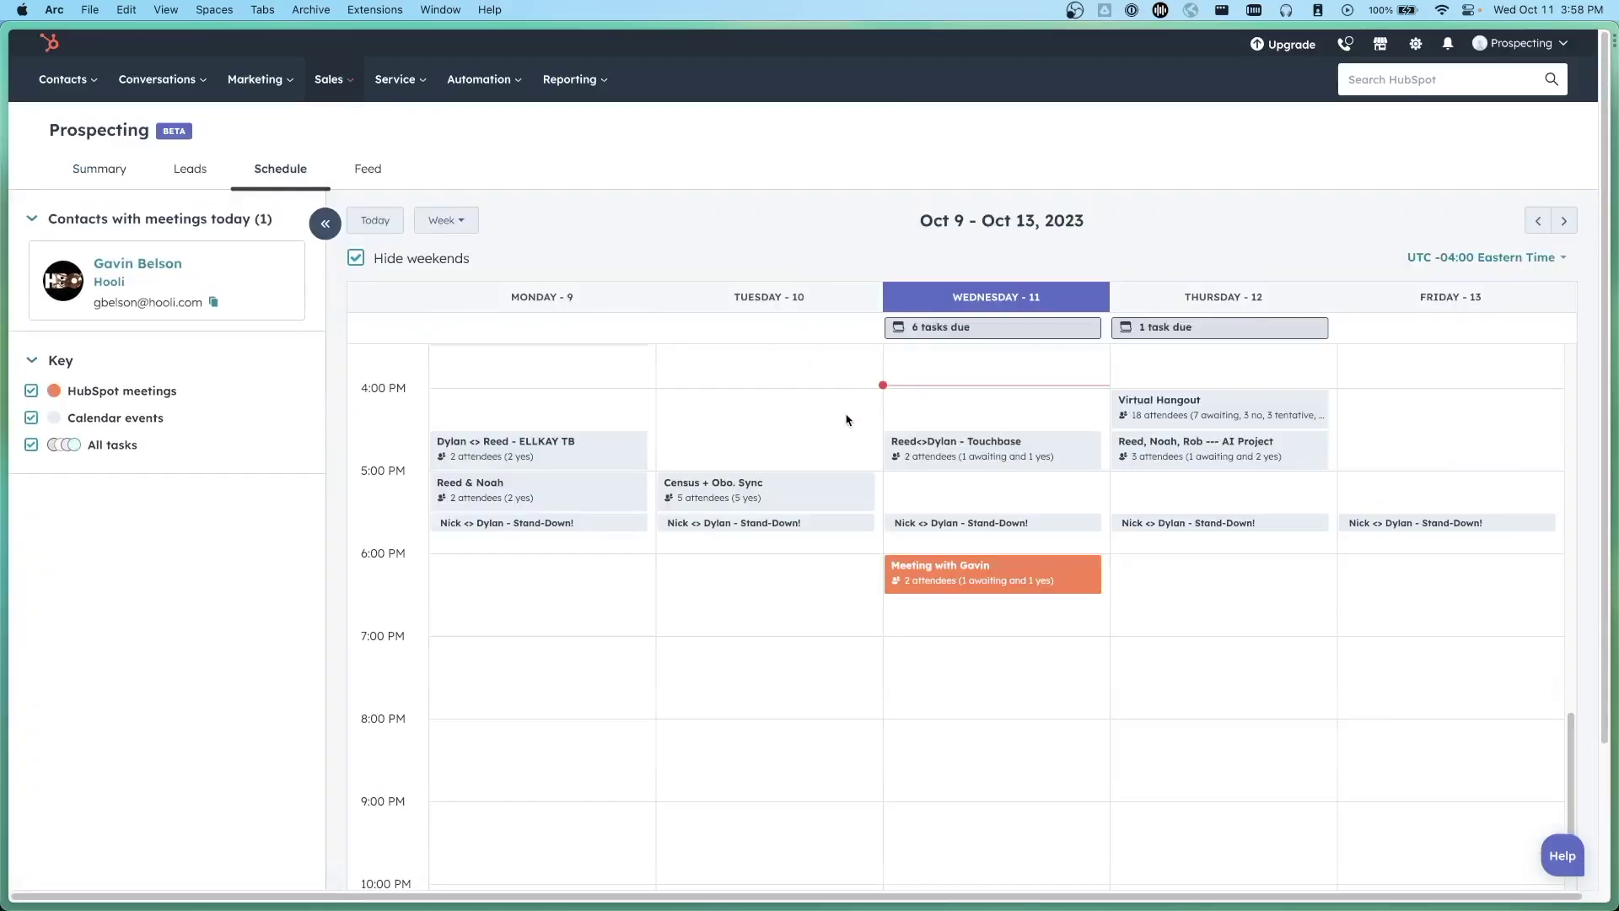
scroll(947, 448, up, 4)
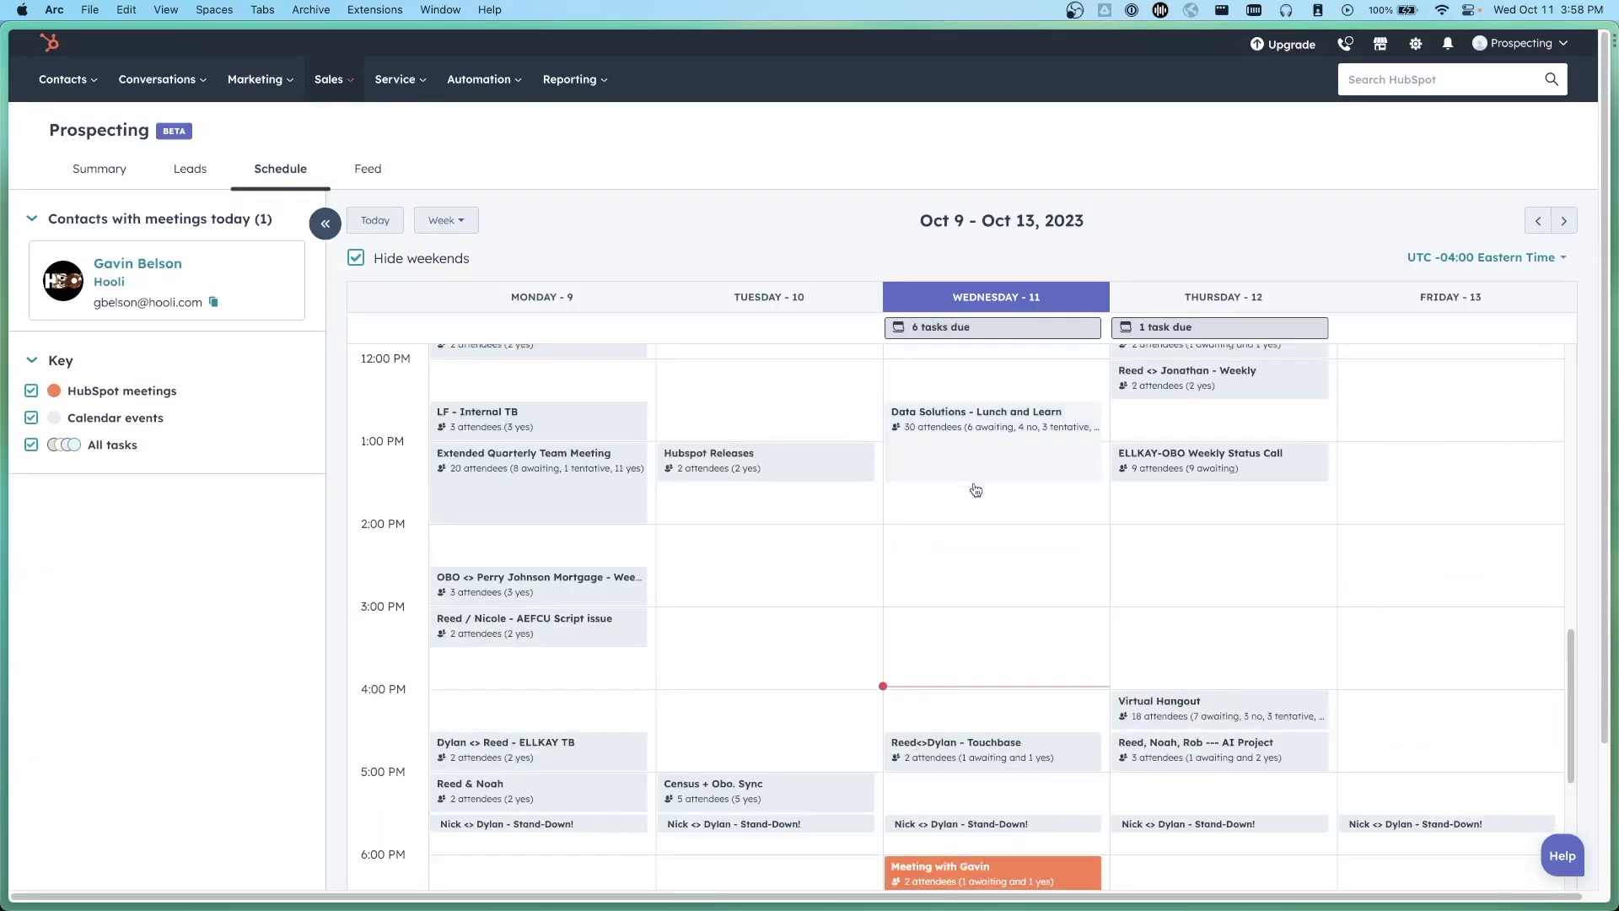
scroll(990, 542, down, 1)
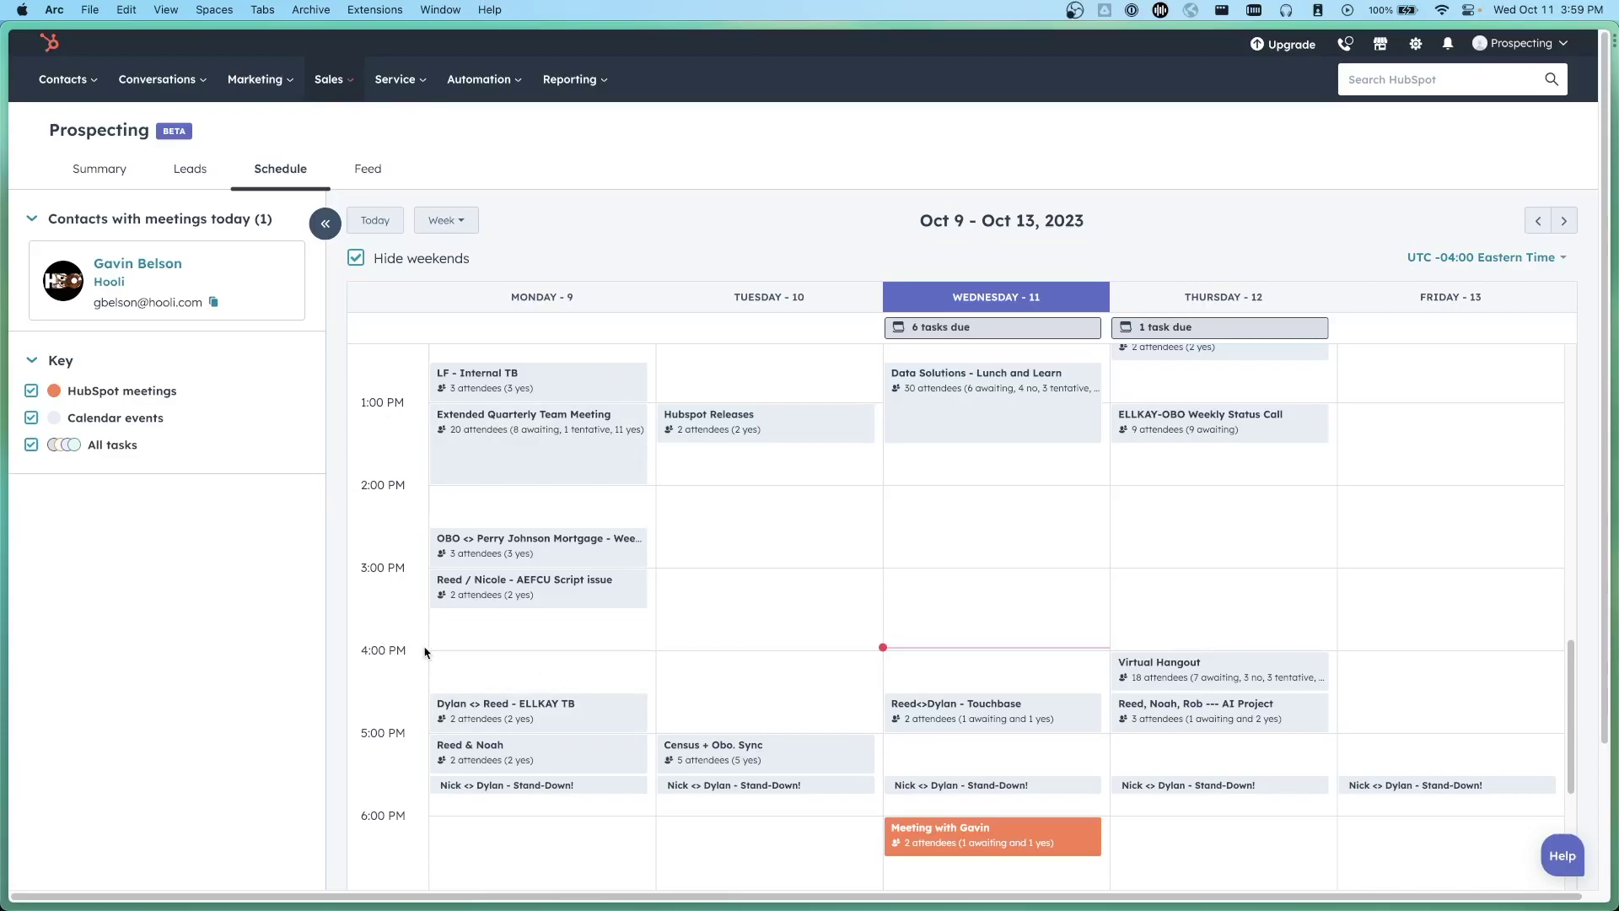
click(1007, 330)
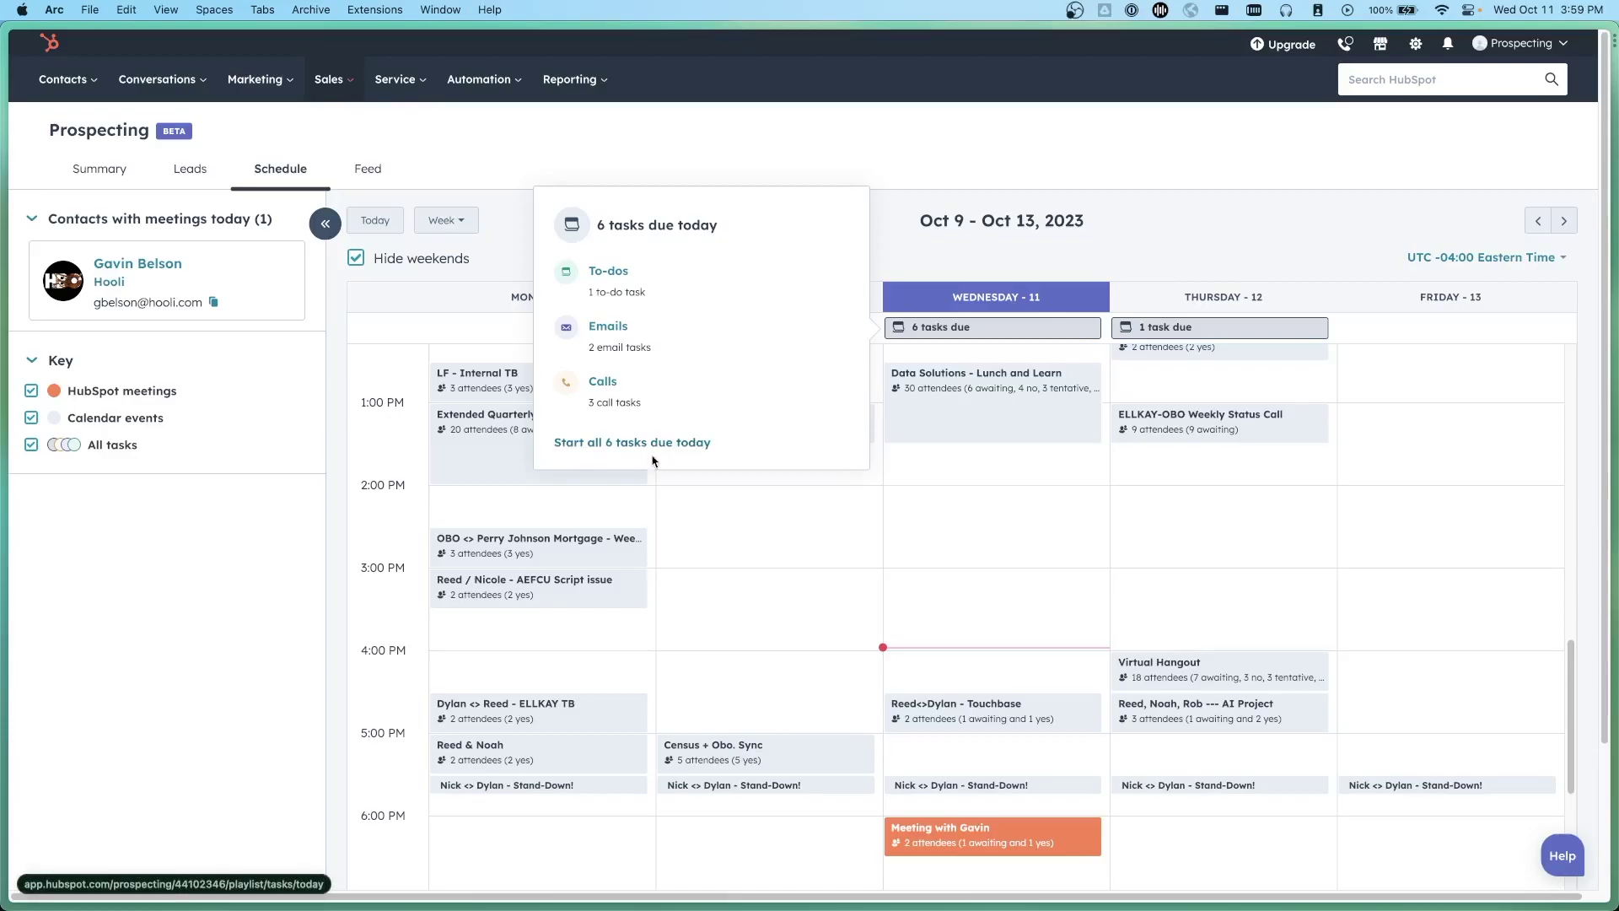
click(195, 552)
Step: Check the Reed<>Dylan Touchbase meeting details, then close them
click(1036, 731)
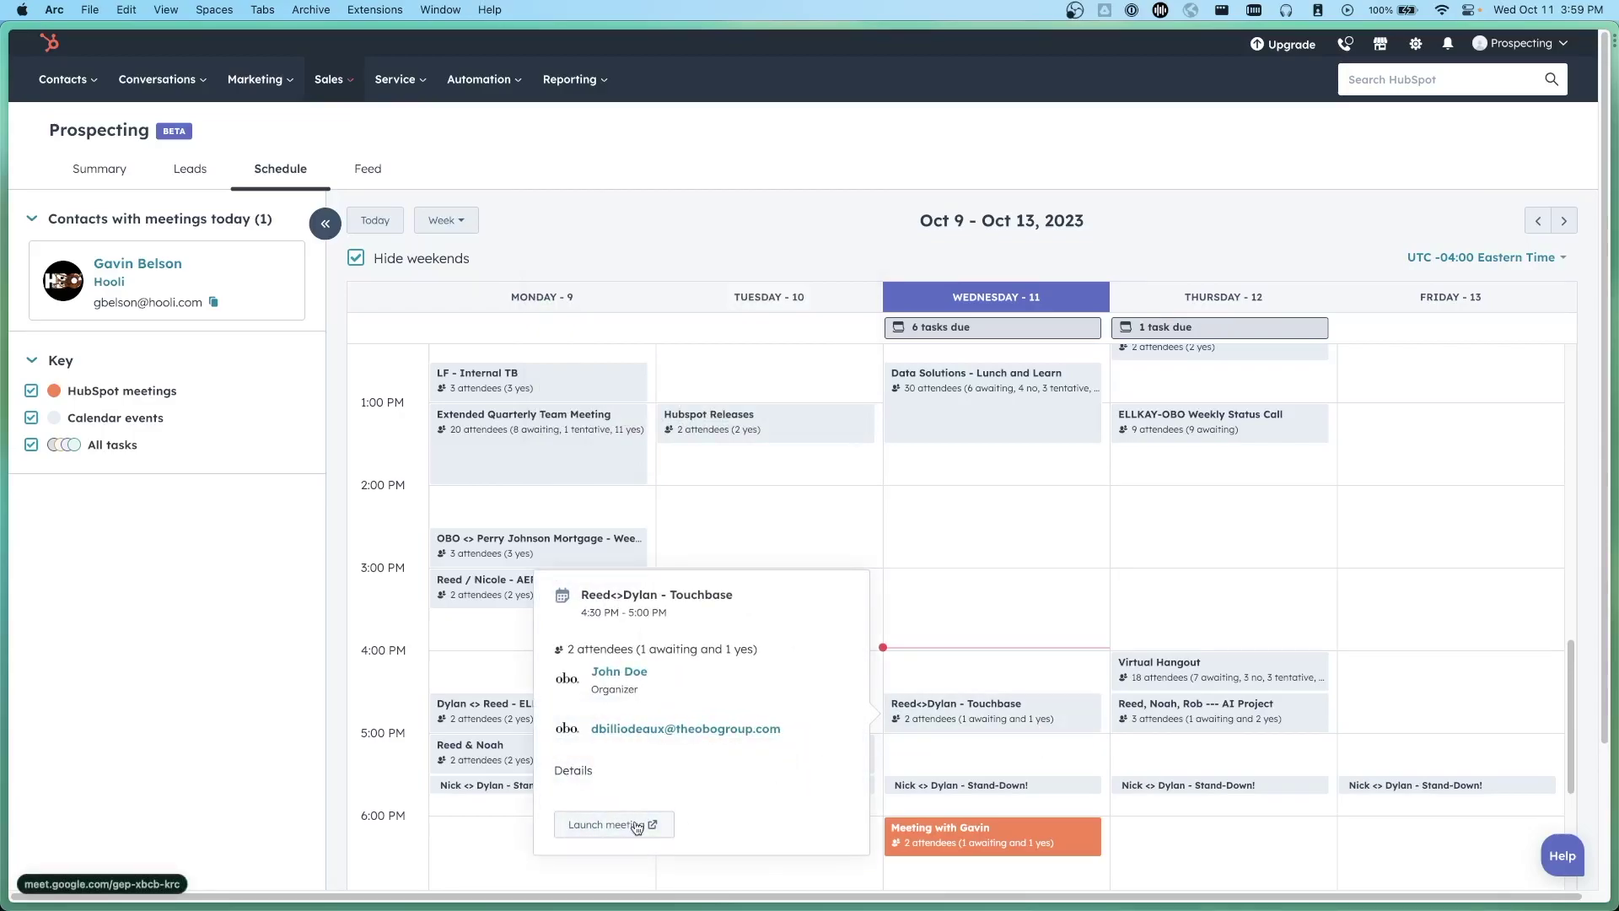
click(99, 607)
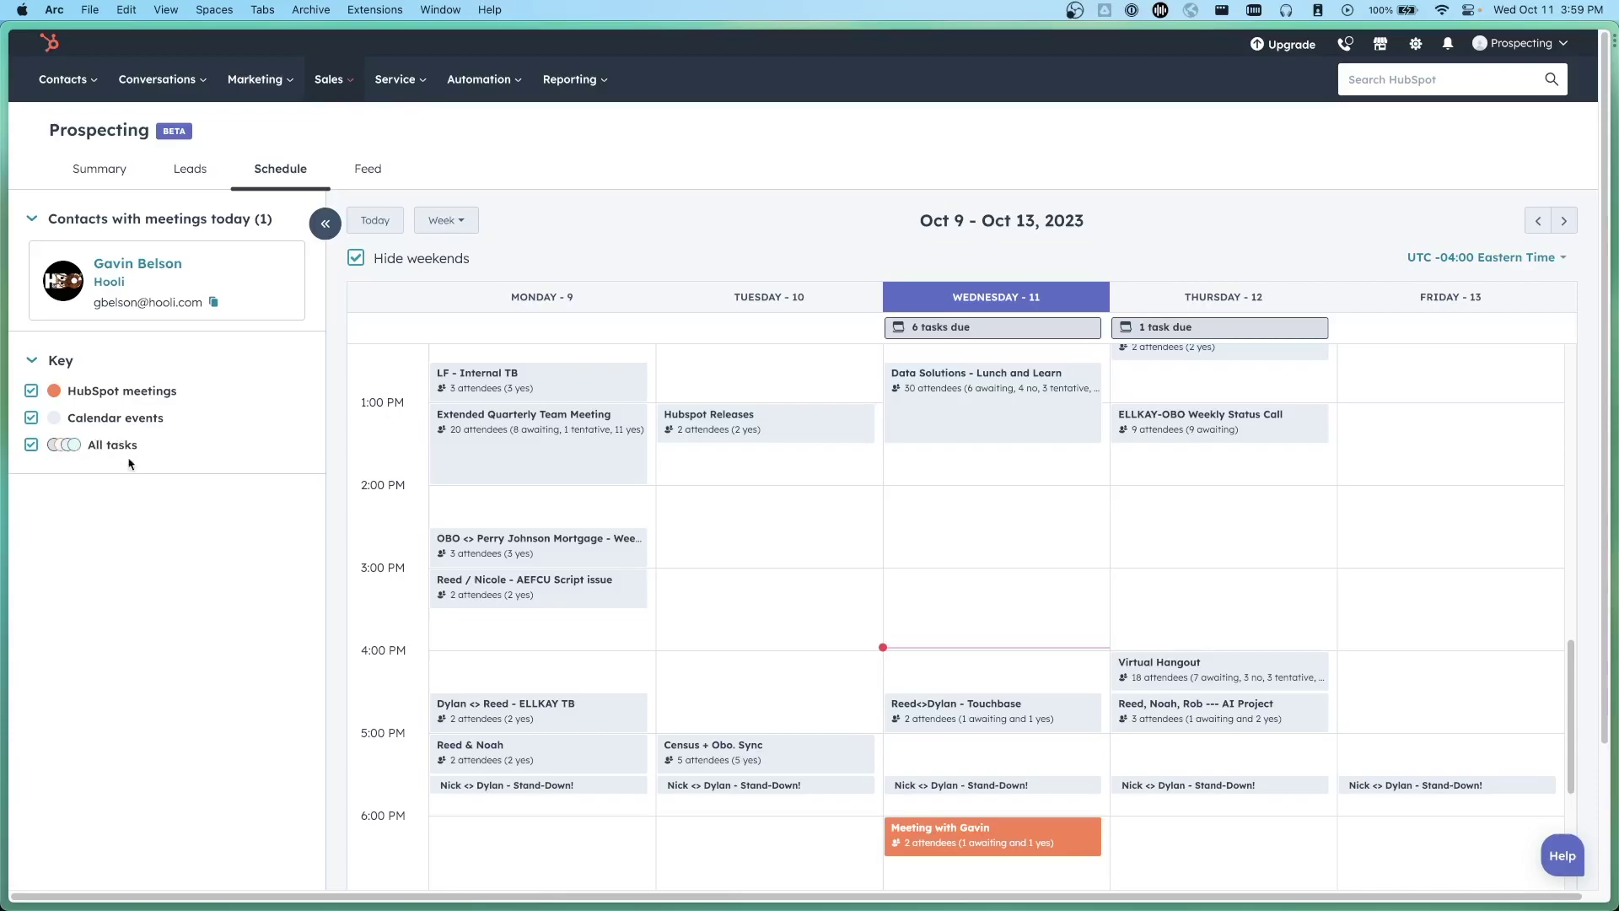
scroll(1017, 523, down, 3)
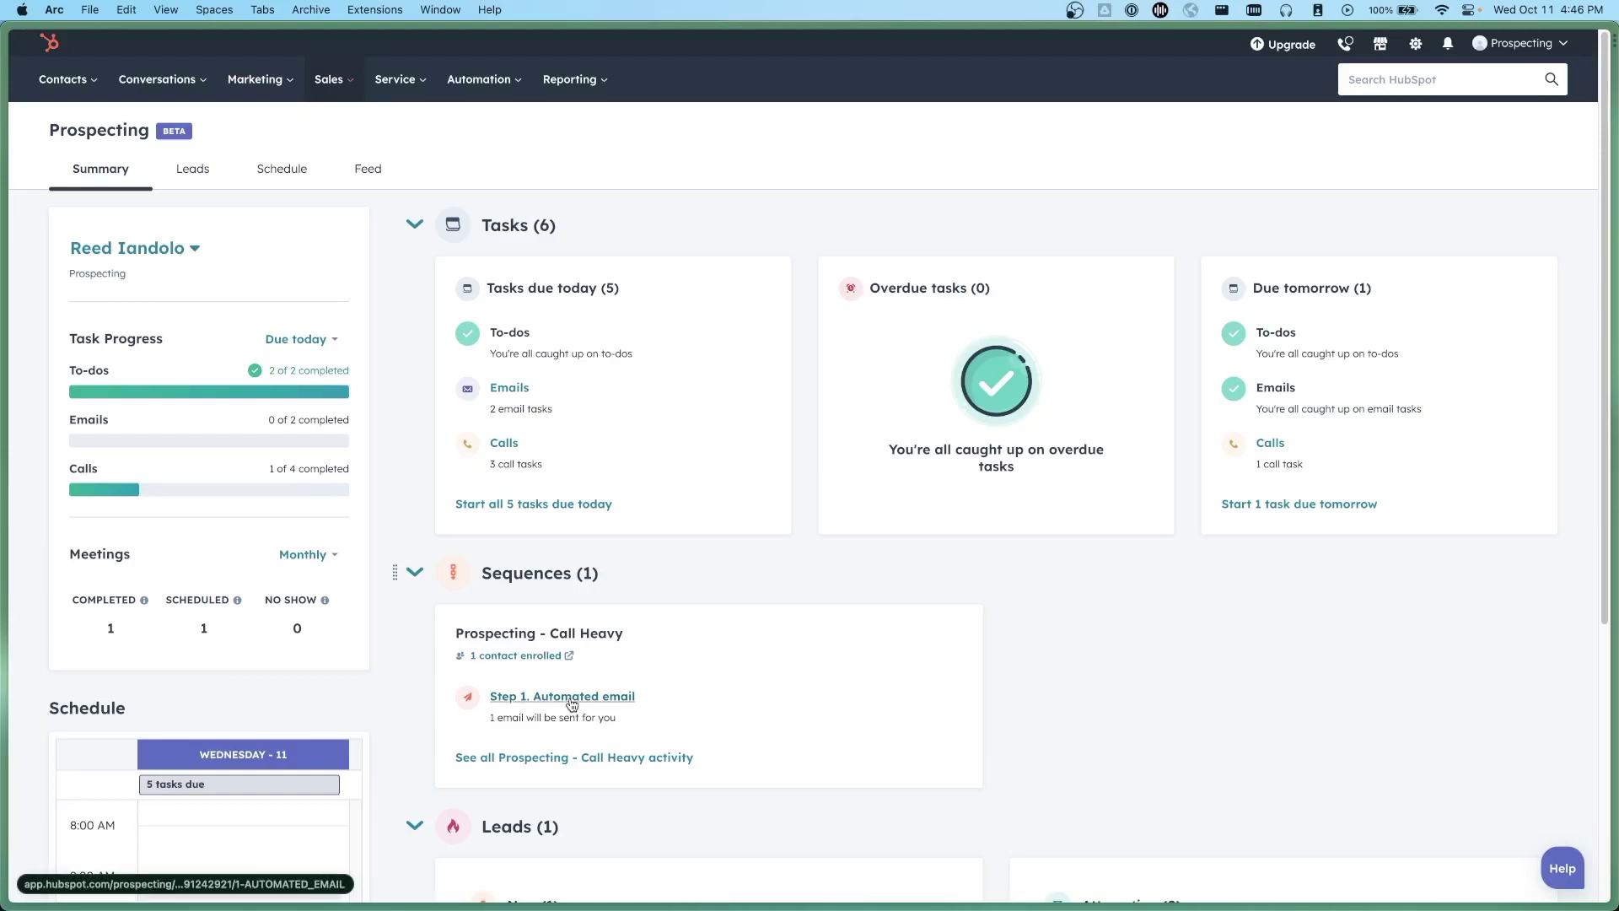
click(608, 759)
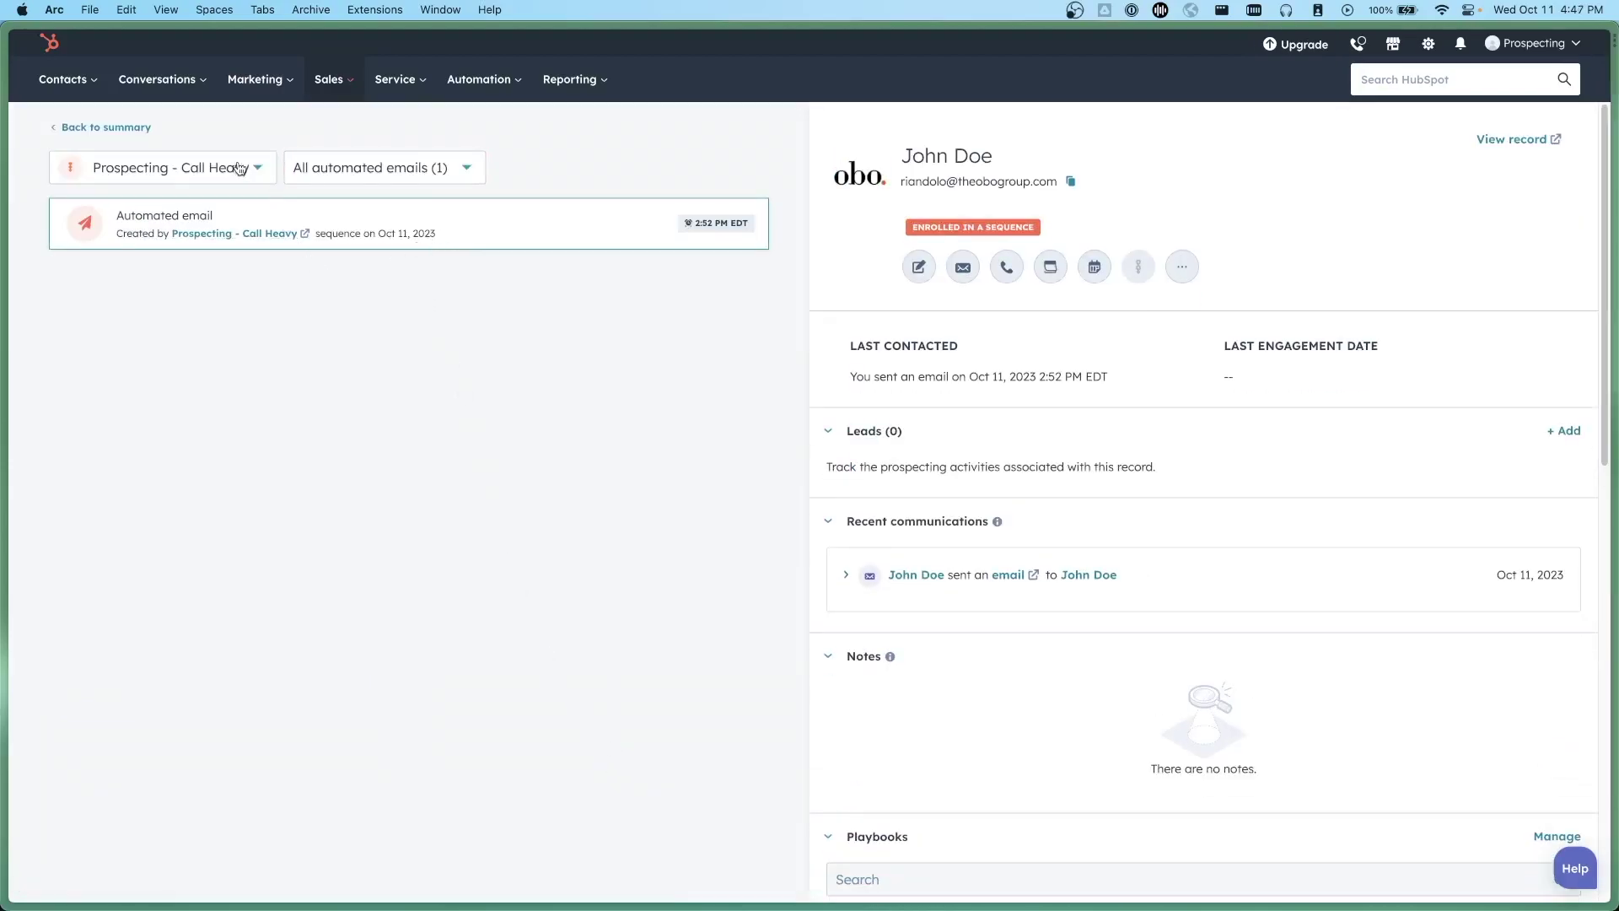
click(419, 168)
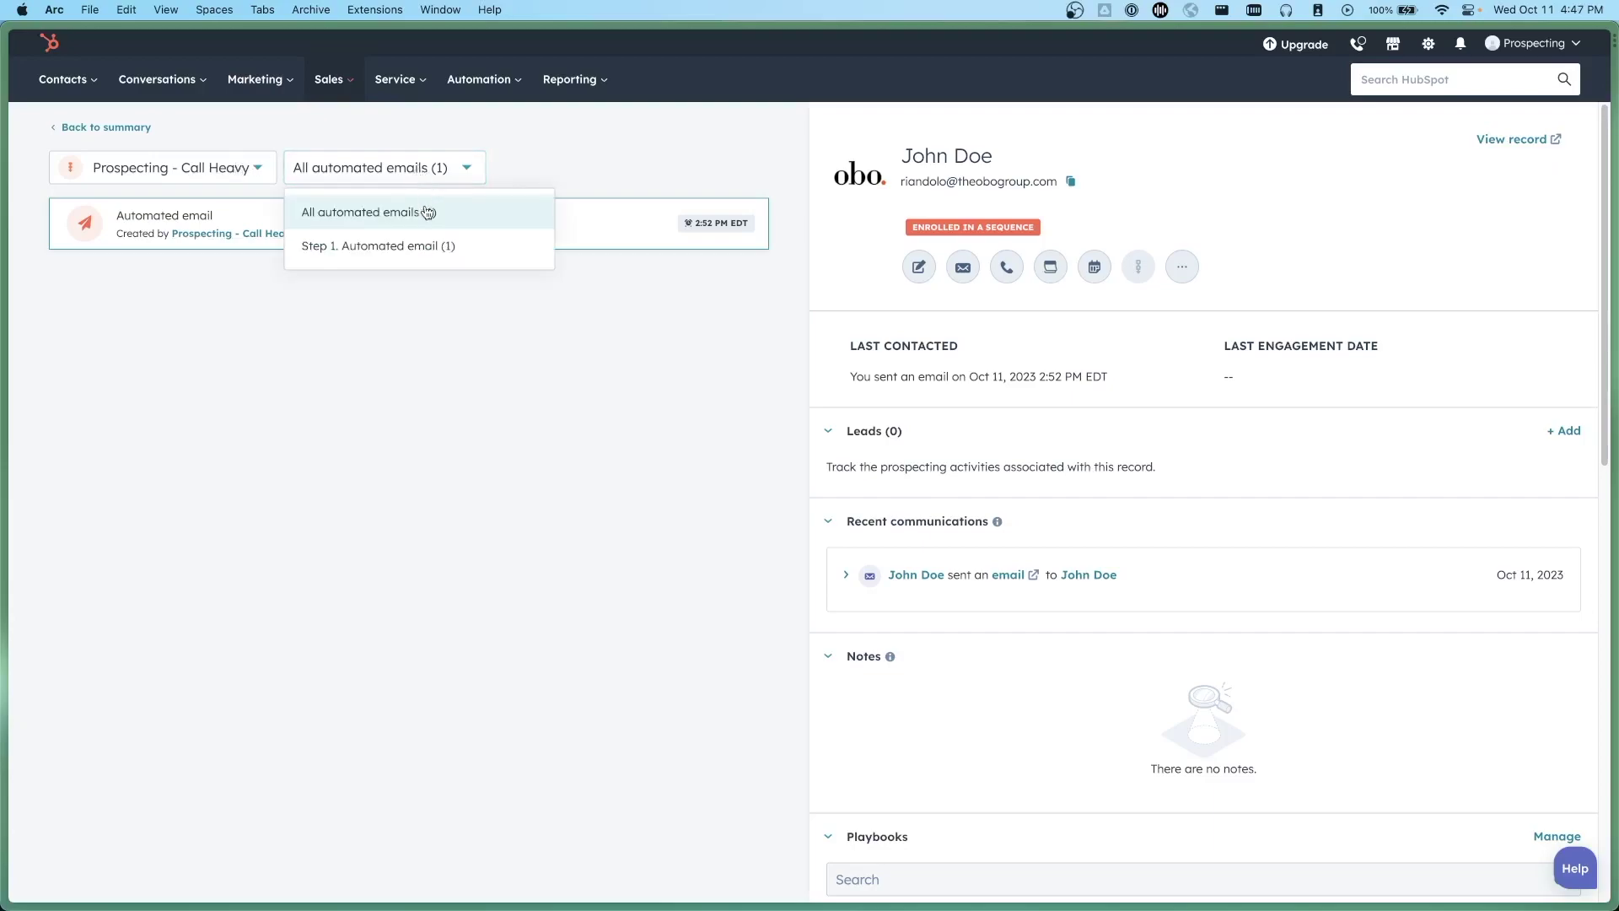
click(555, 173)
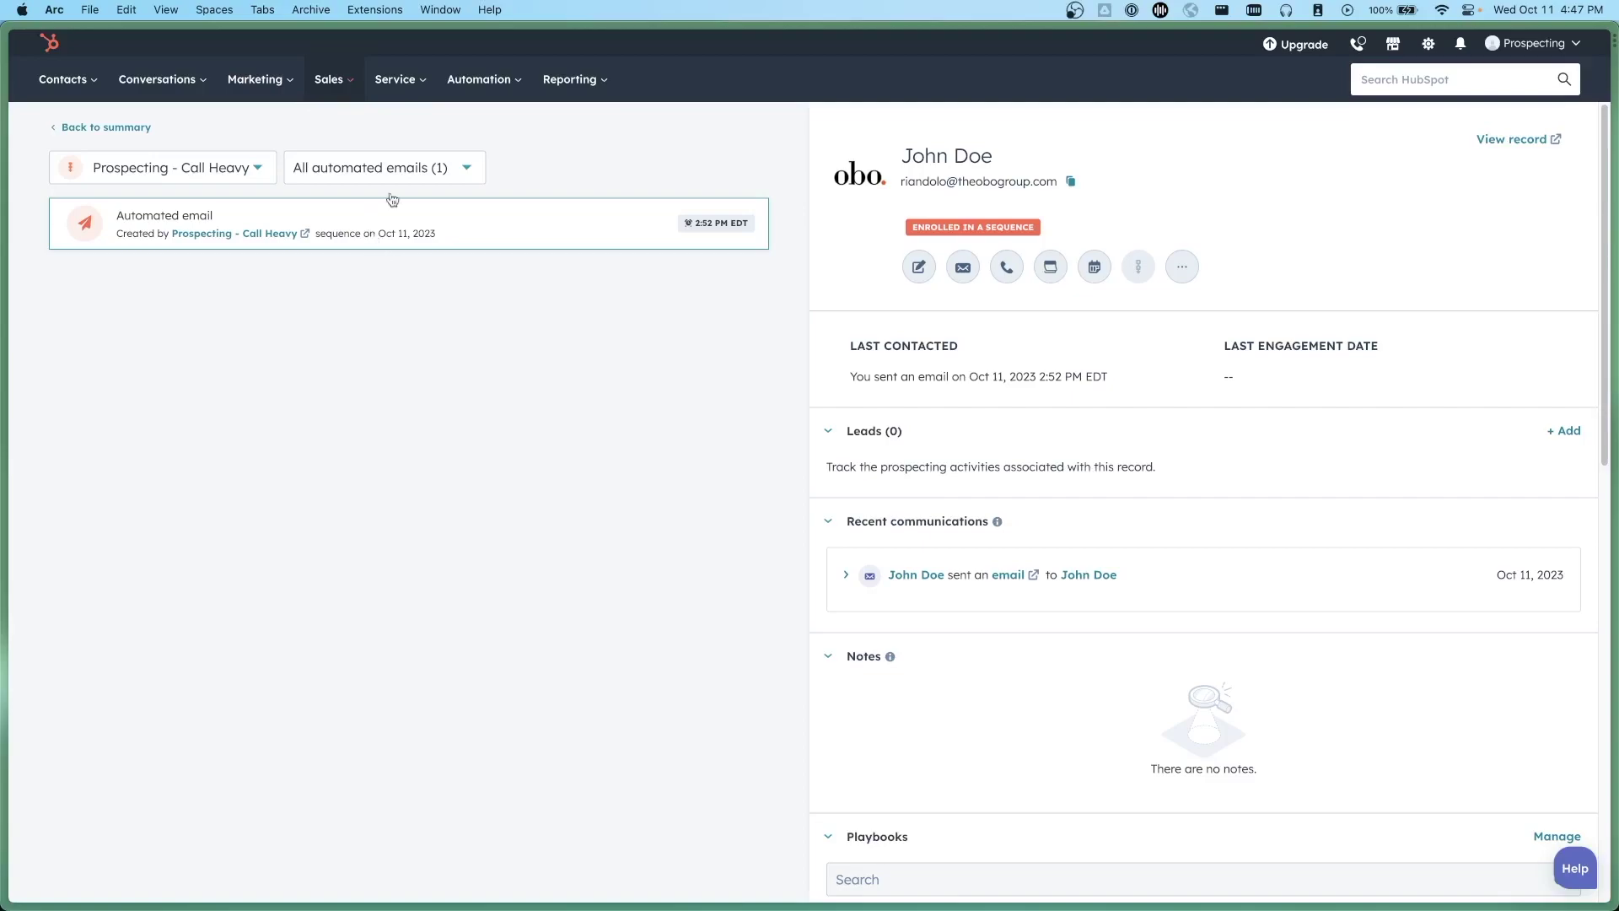
click(414, 167)
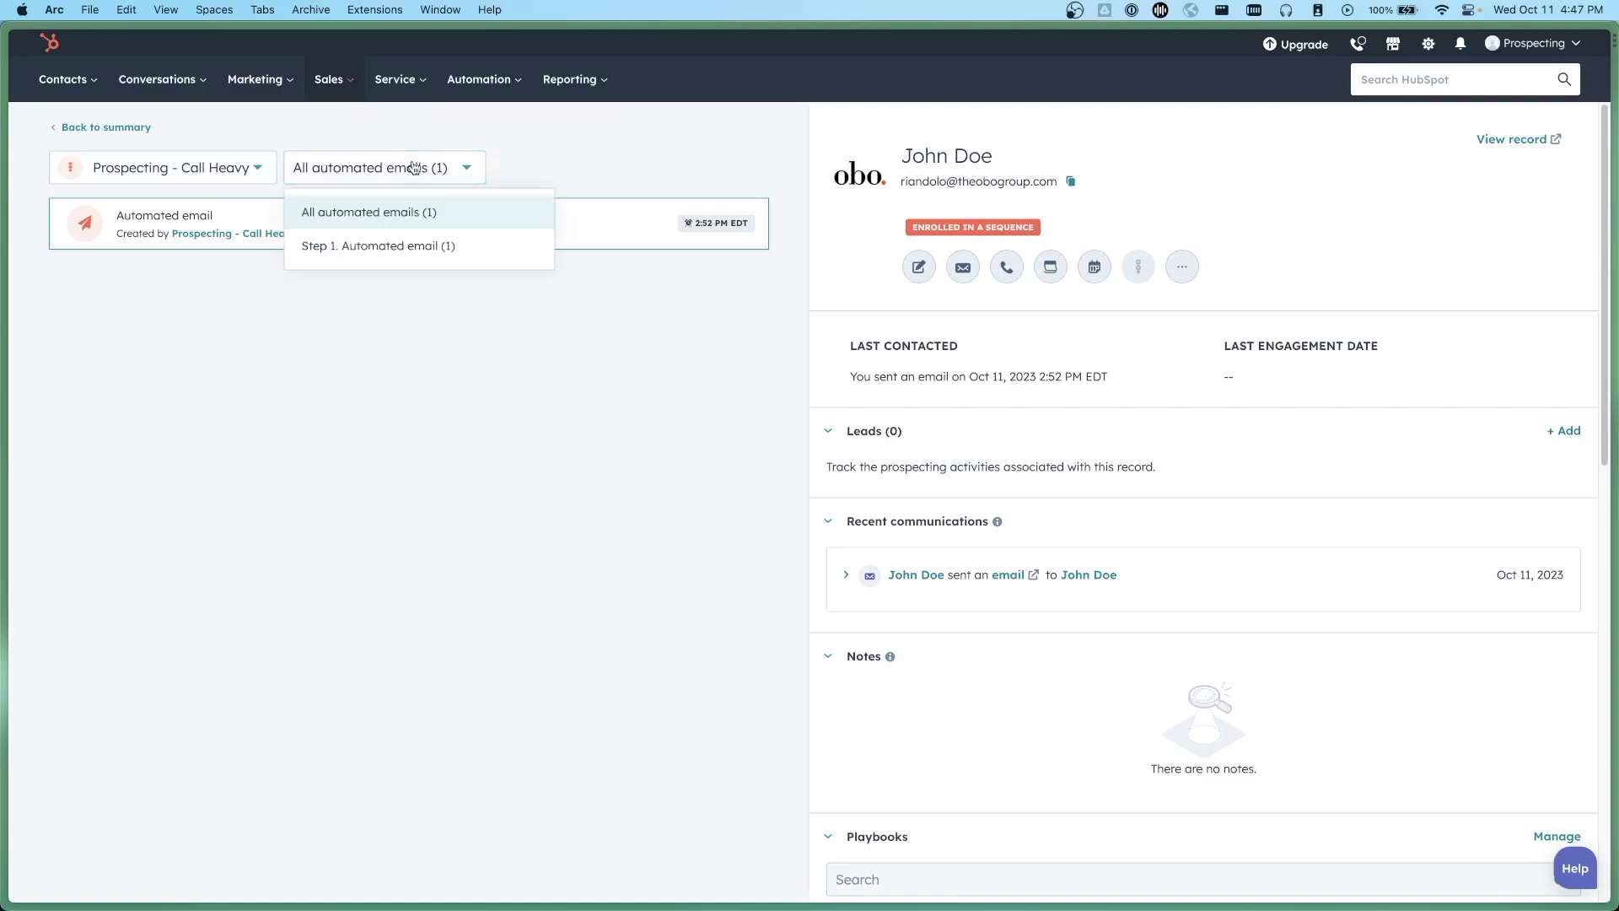
click(408, 247)
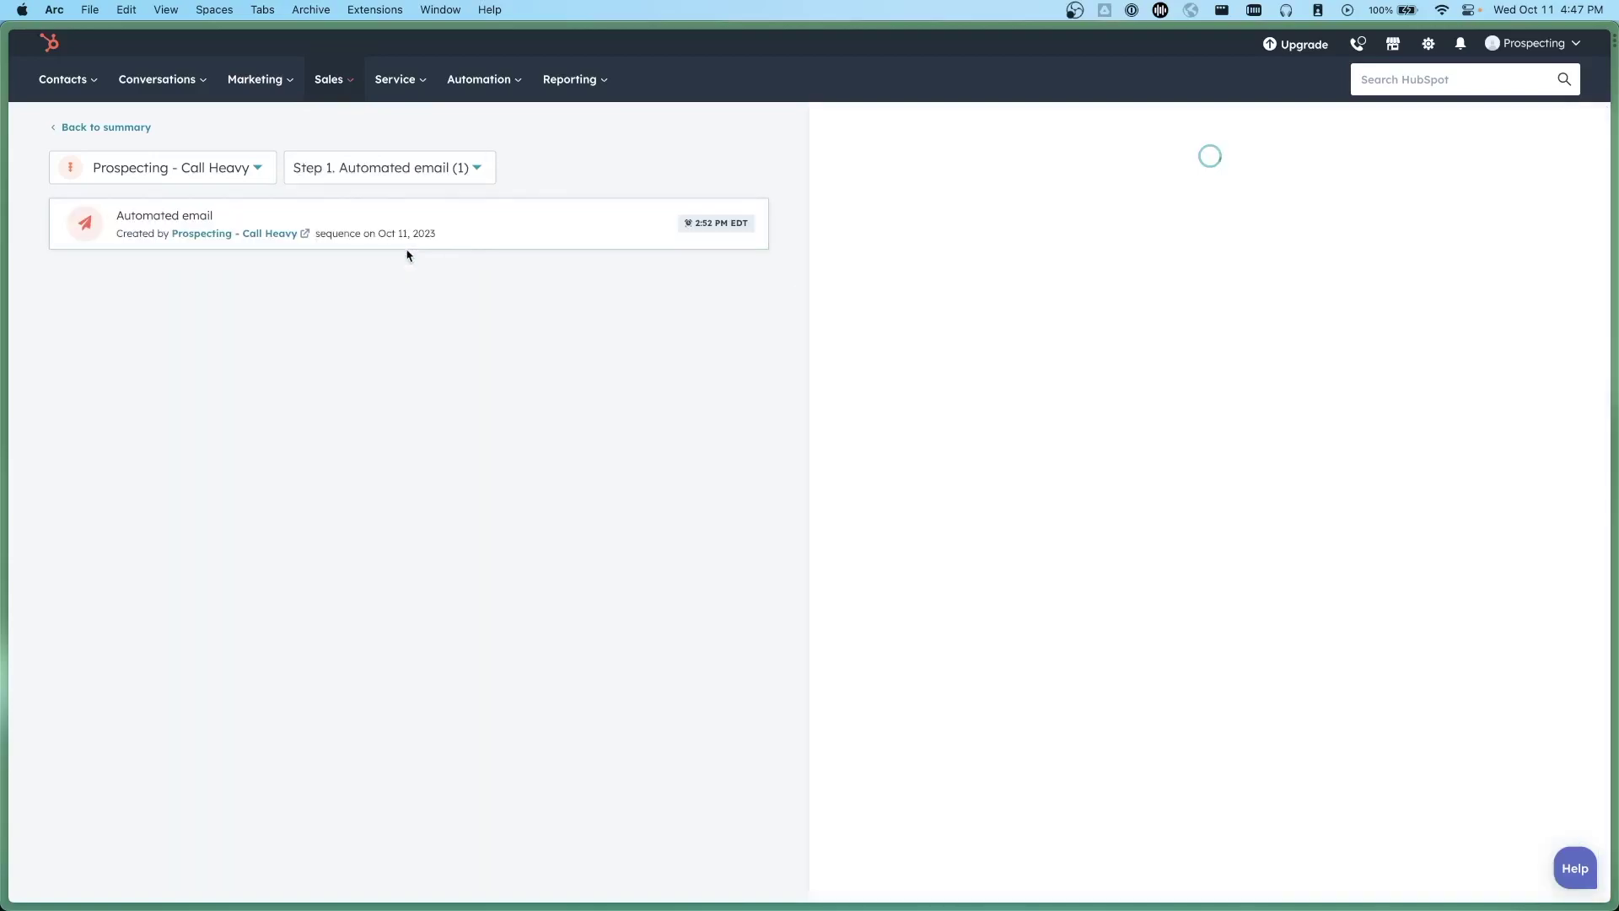
click(451, 175)
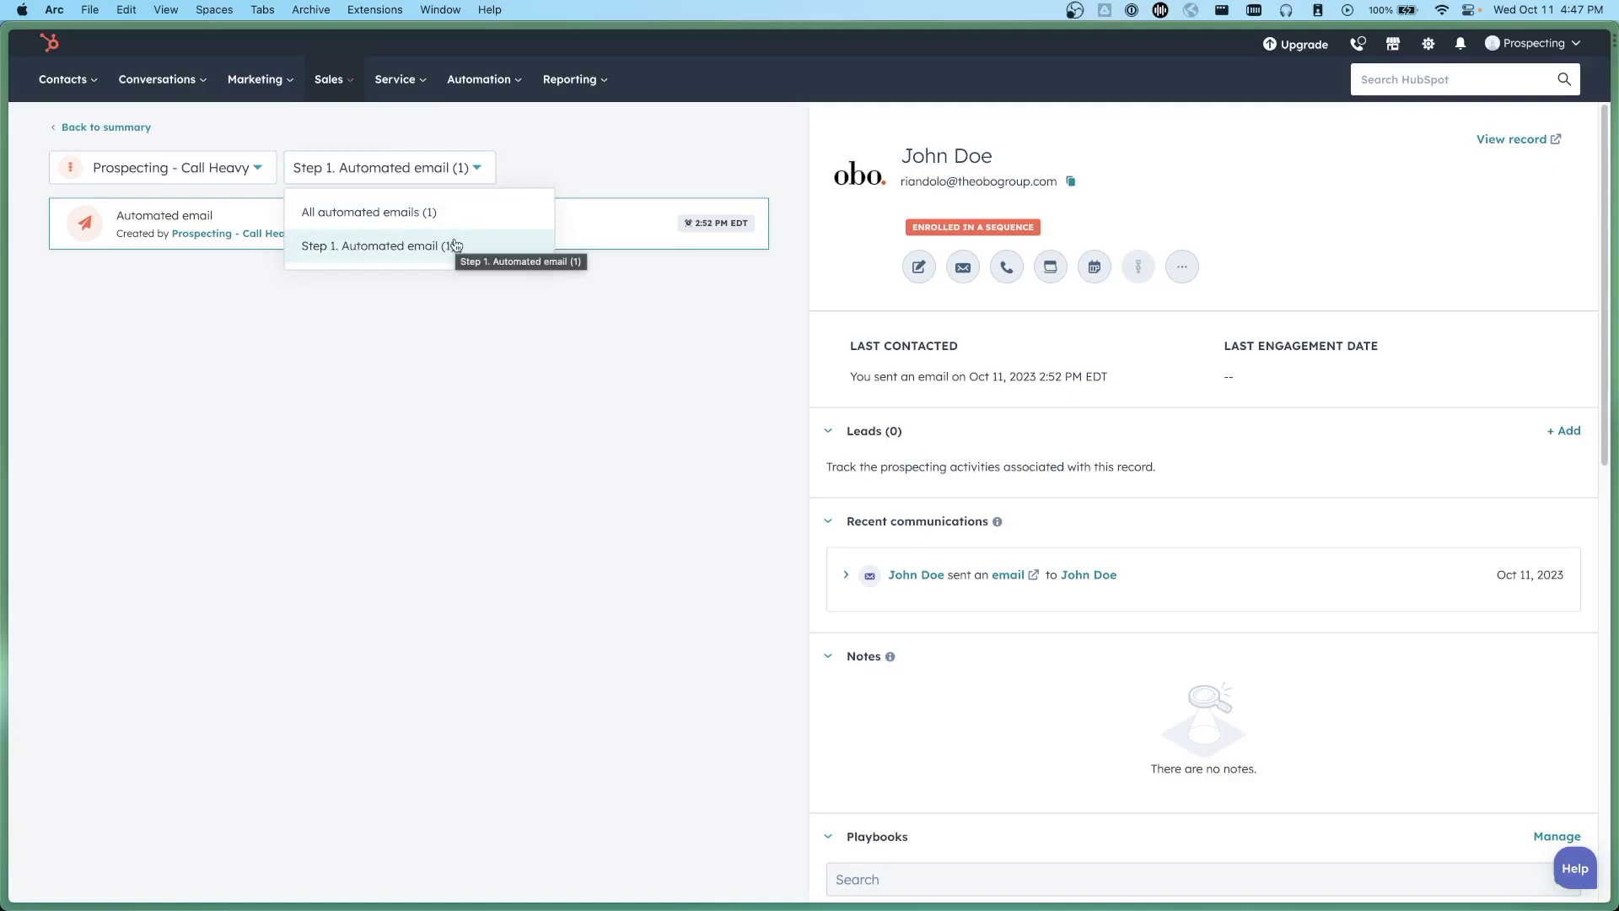
click(455, 324)
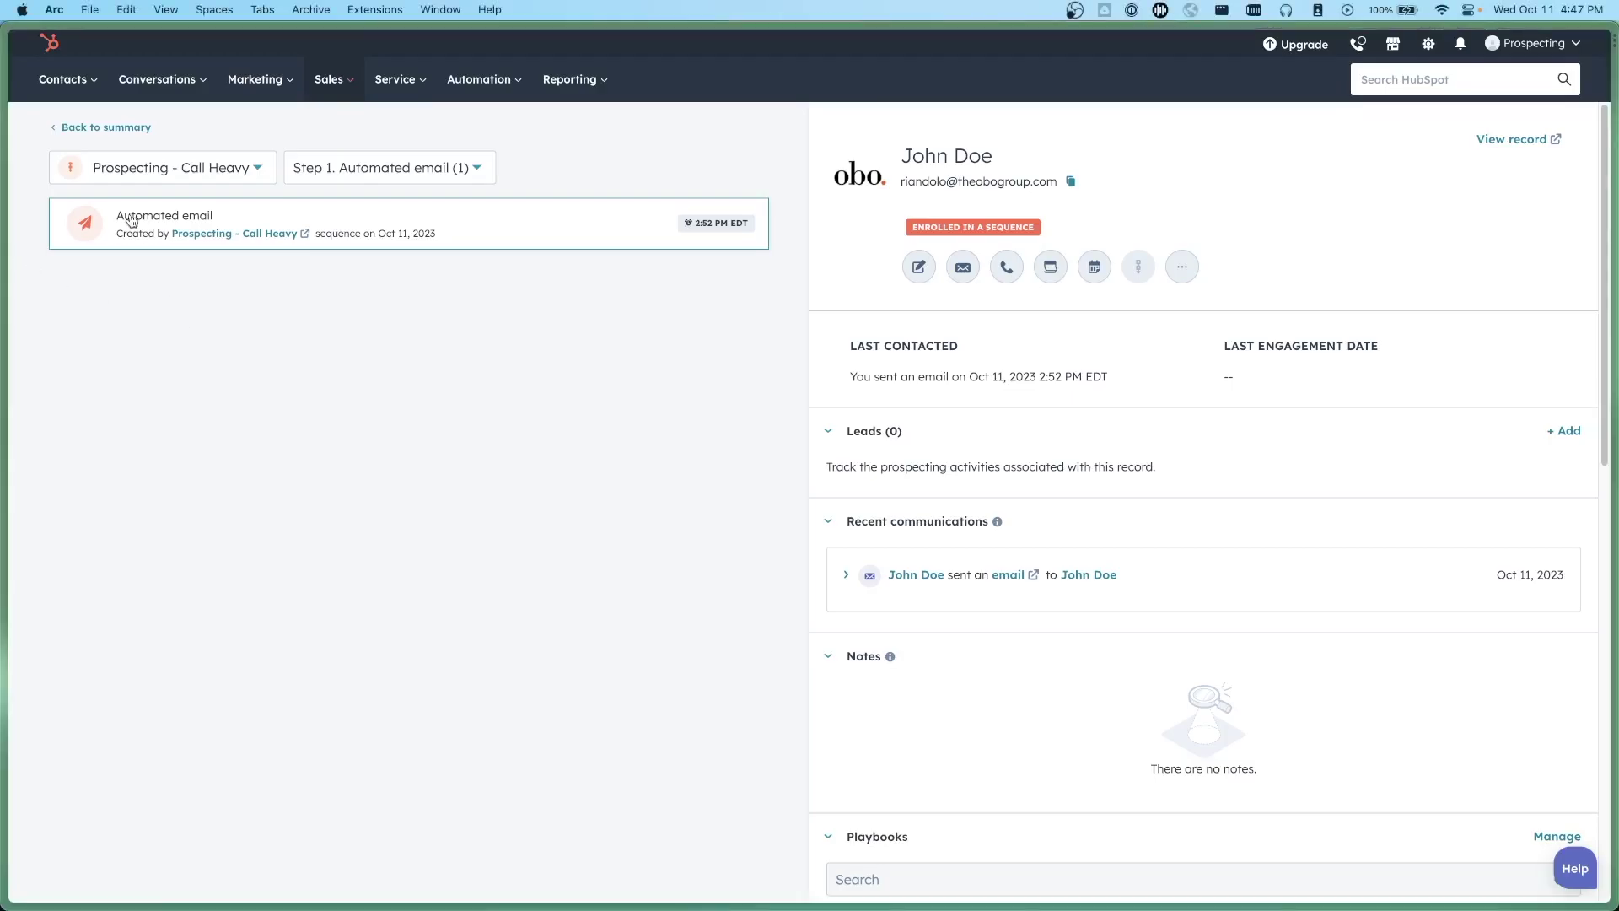
click(84, 126)
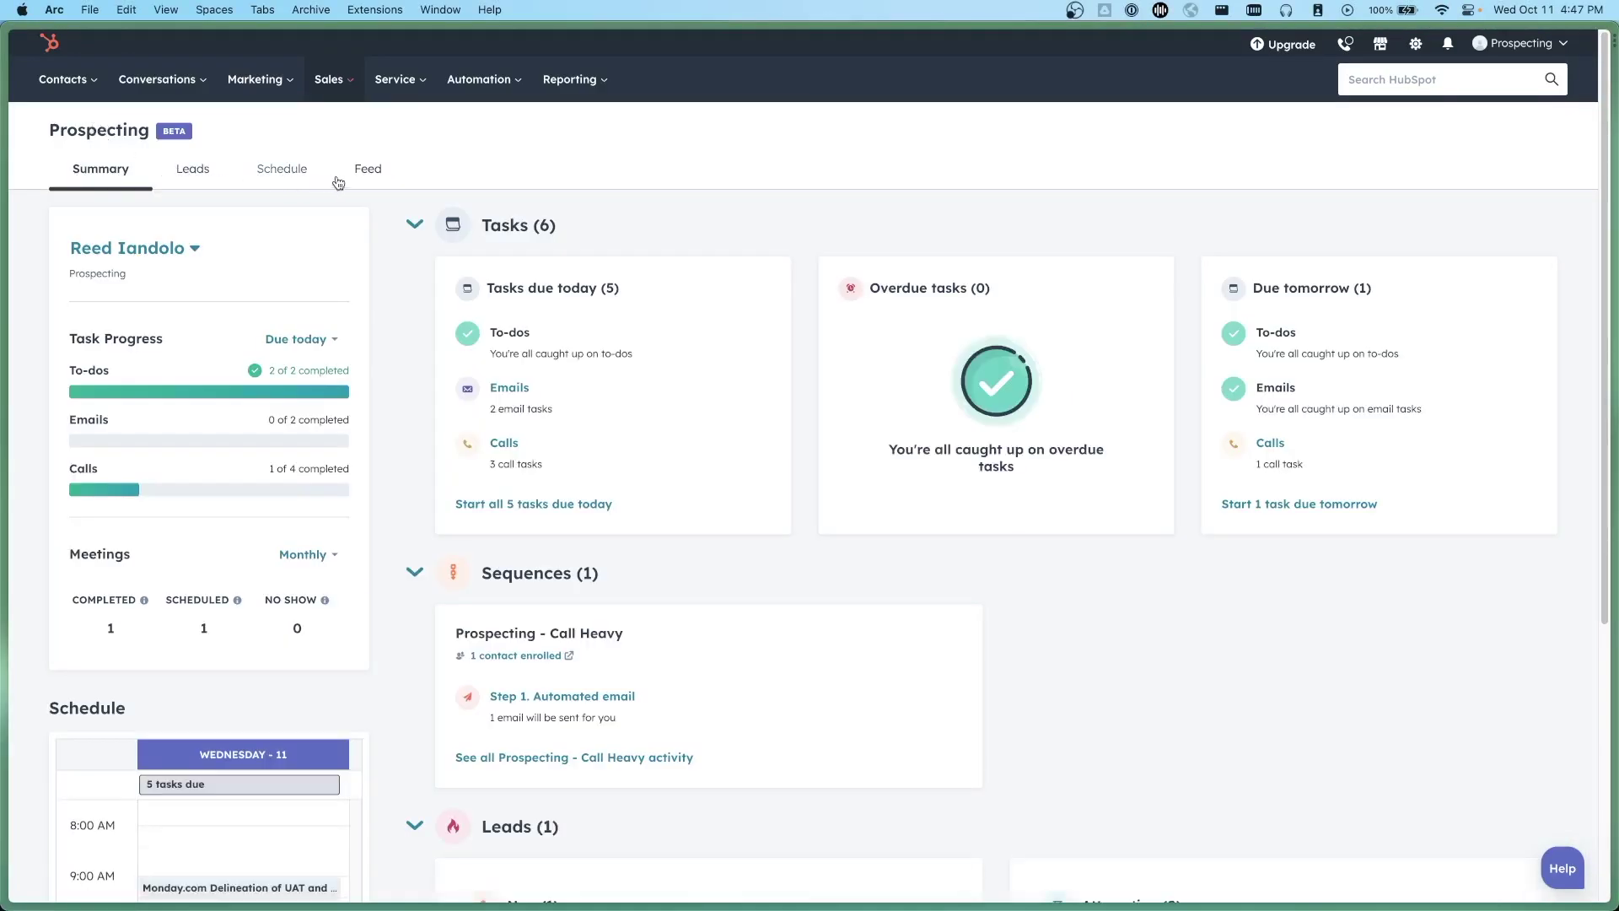
click(364, 176)
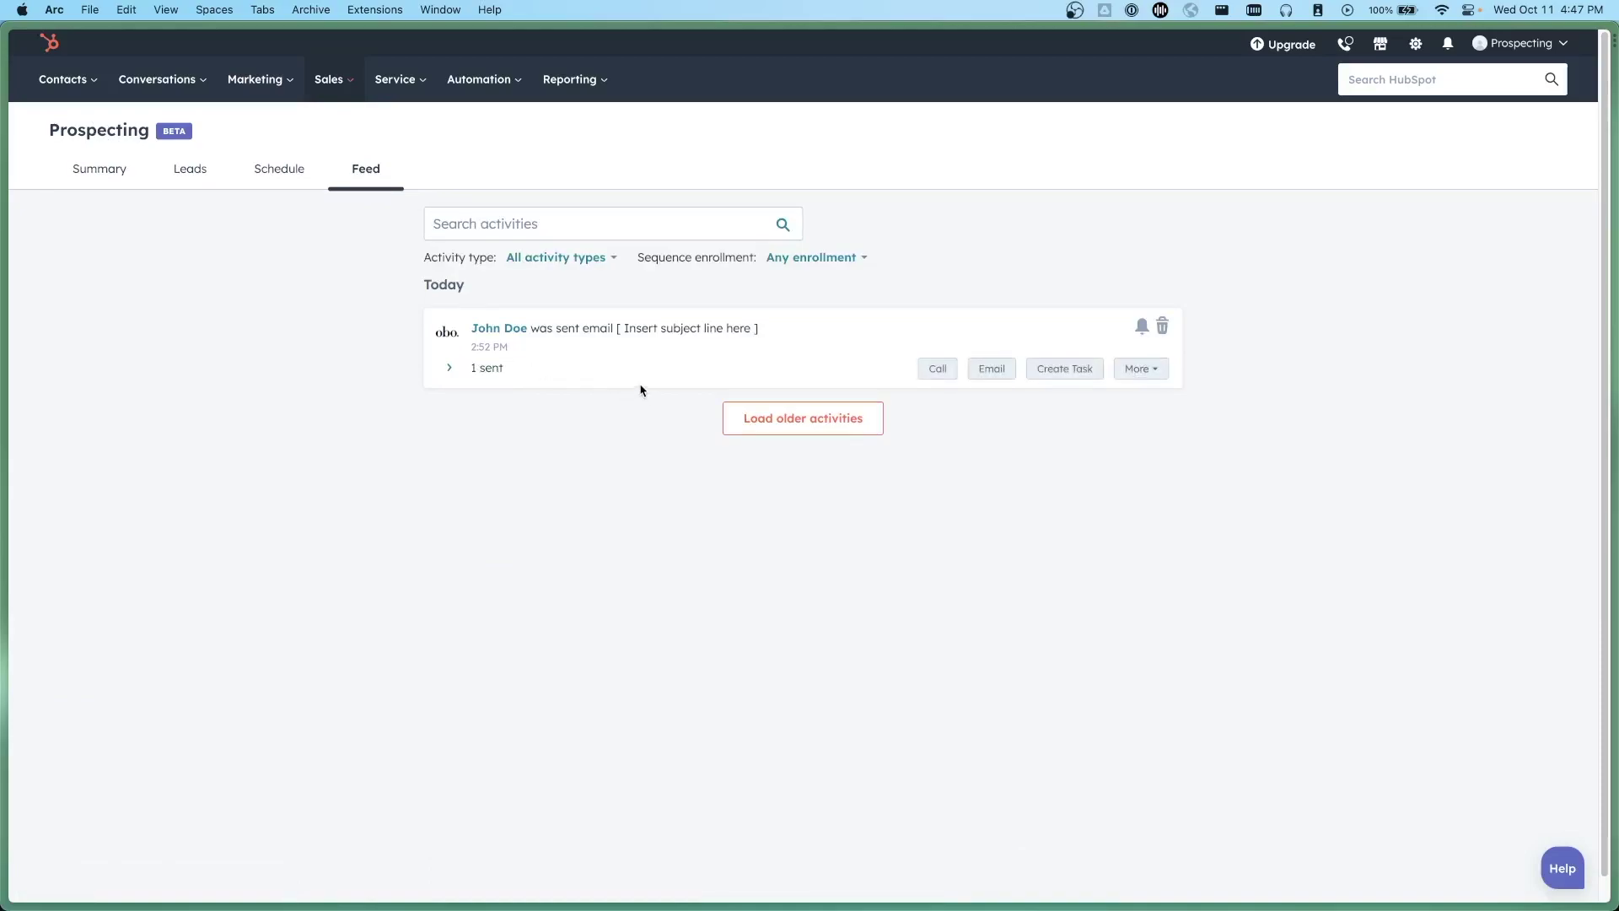
mouse_move(546, 376)
click(599, 263)
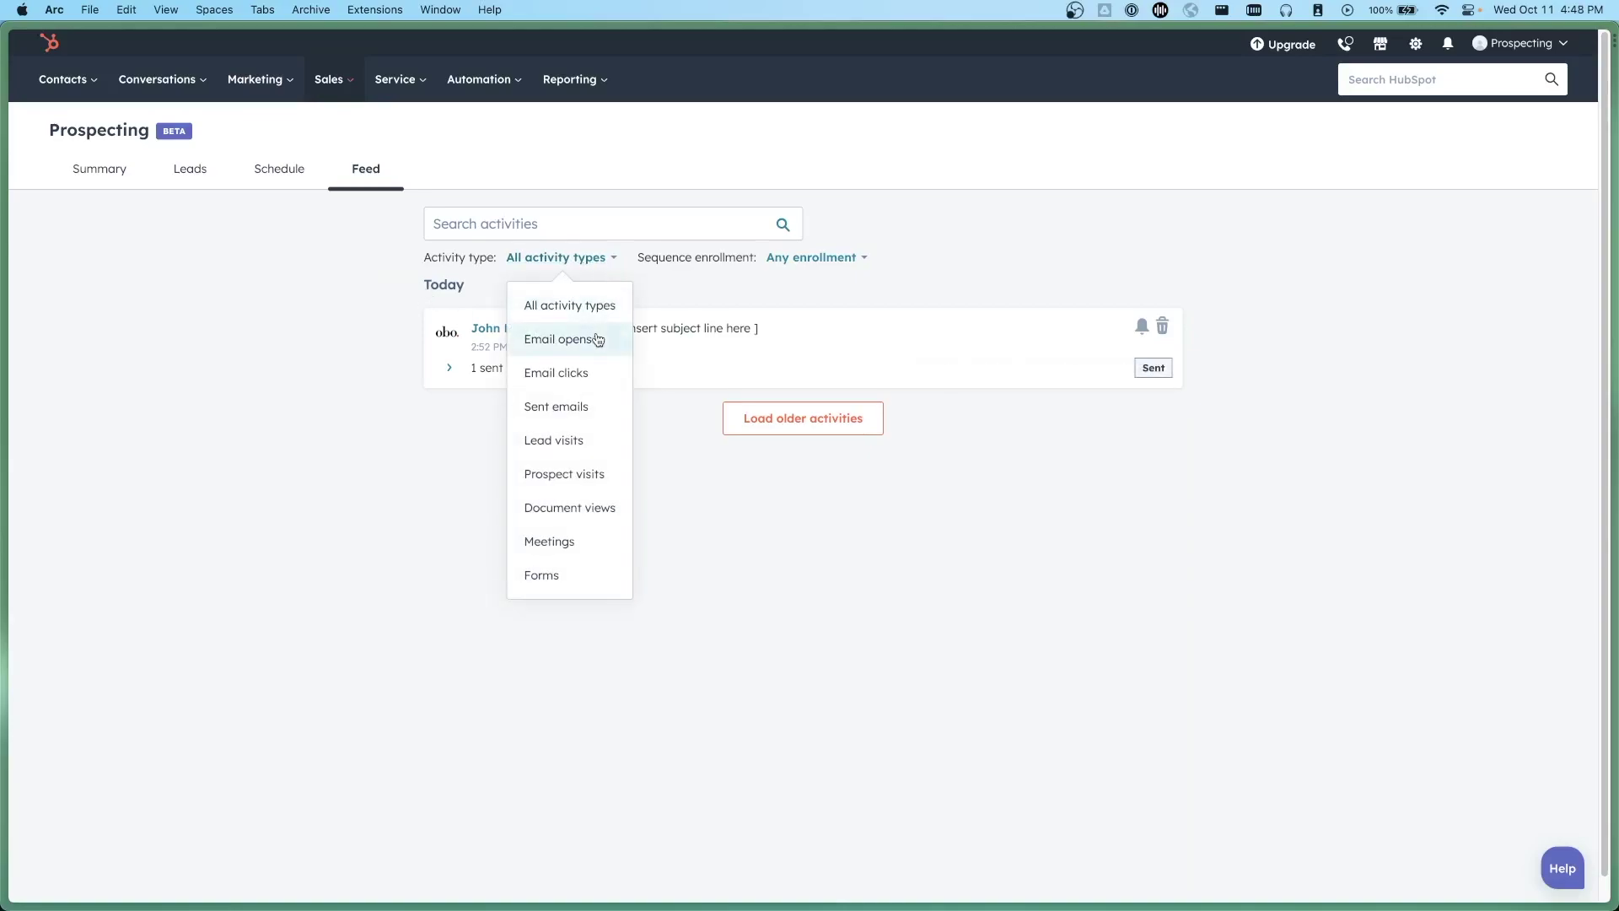
click(717, 496)
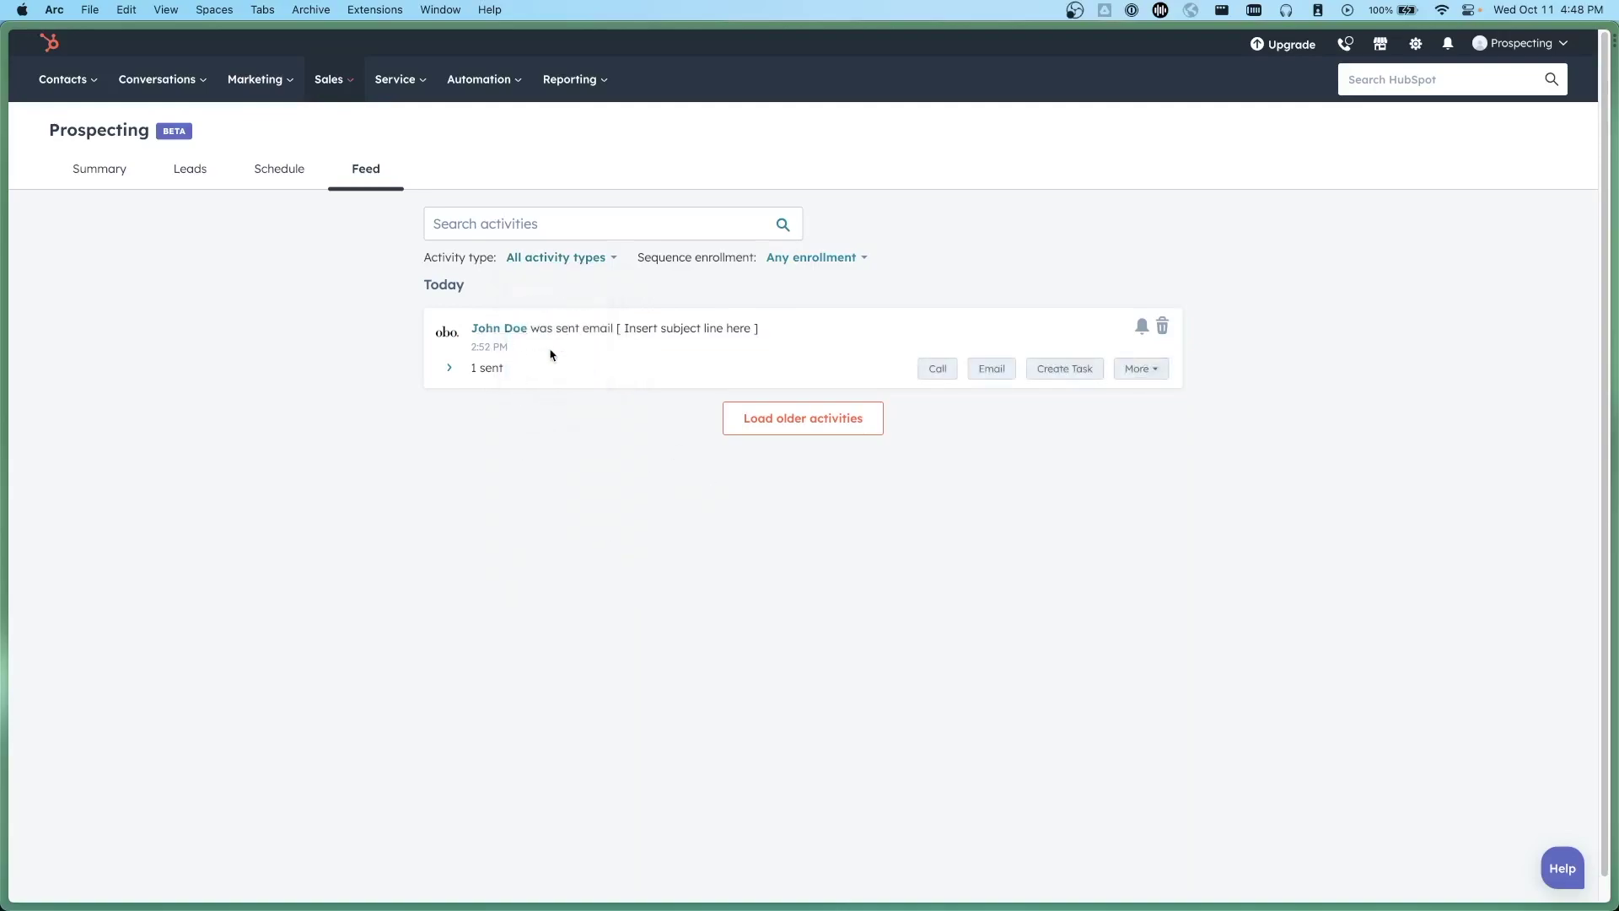
click(575, 257)
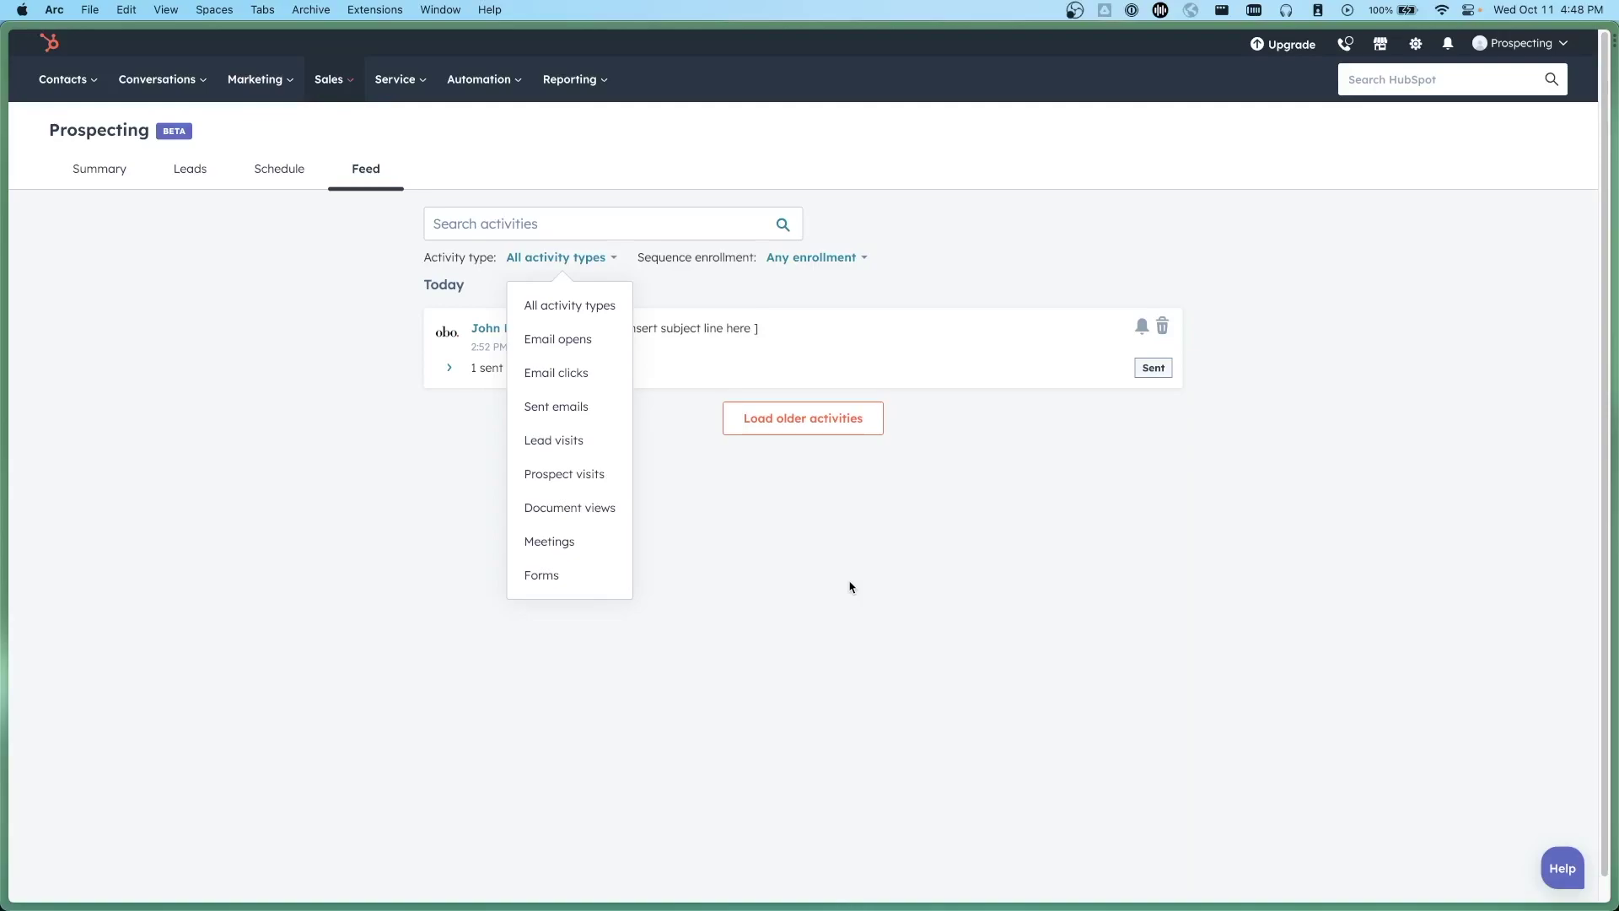
click(1041, 498)
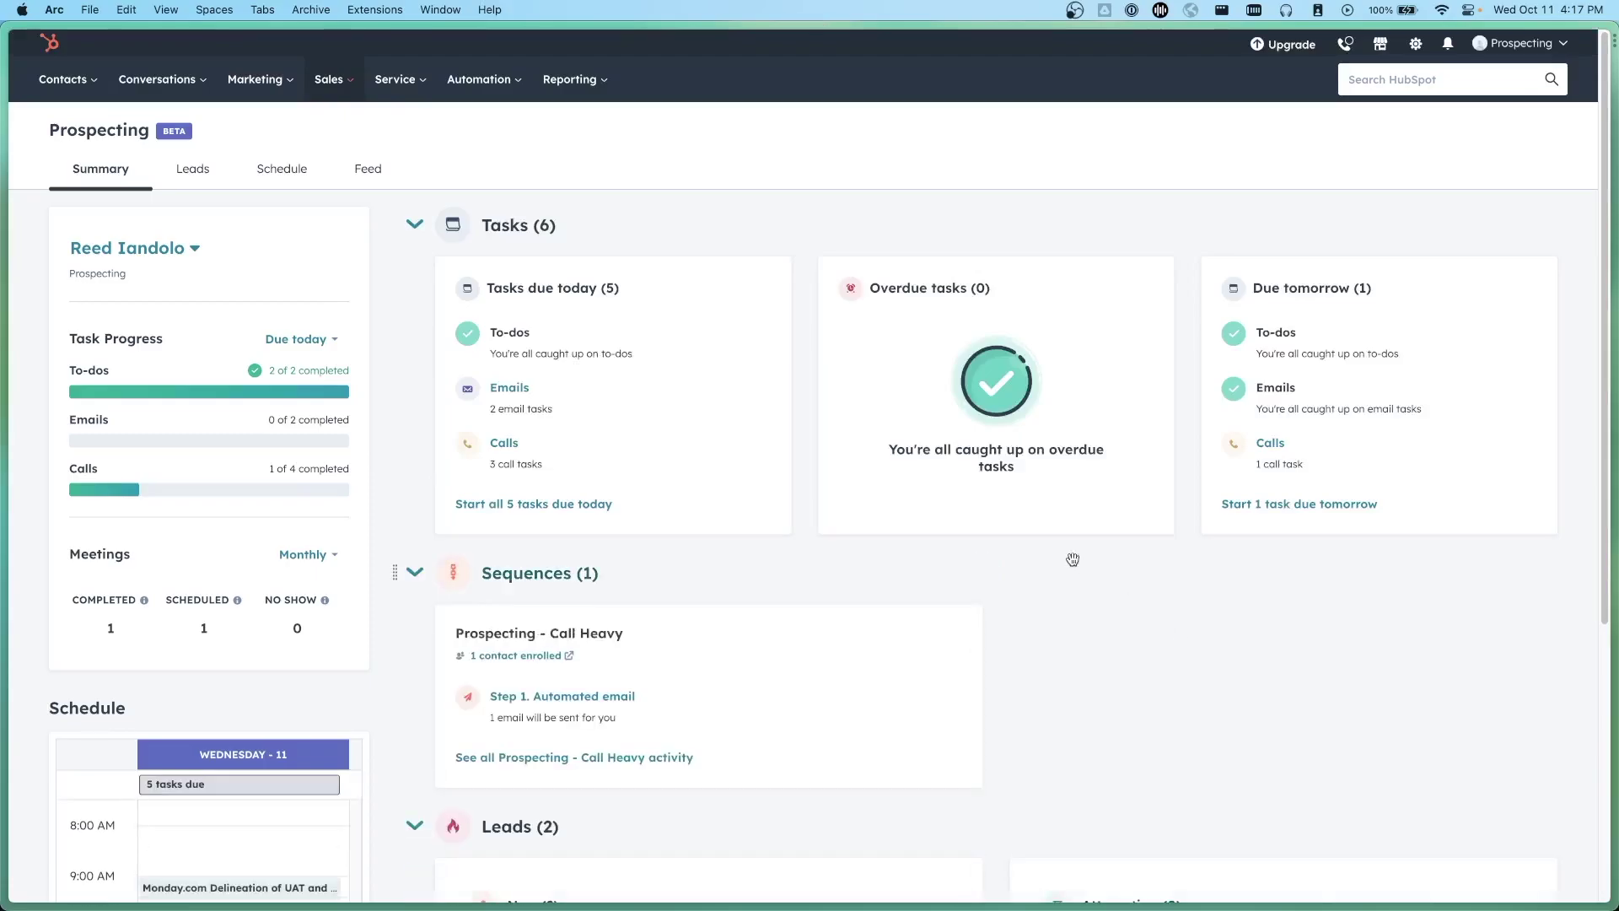
scroll(1071, 557, down, 5)
Step: Scroll down to the Summary's Leads cards and back up toward the tabs
scroll(1061, 549, up, 5)
scroll(1061, 549, down, 4)
scroll(1061, 549, up, 1)
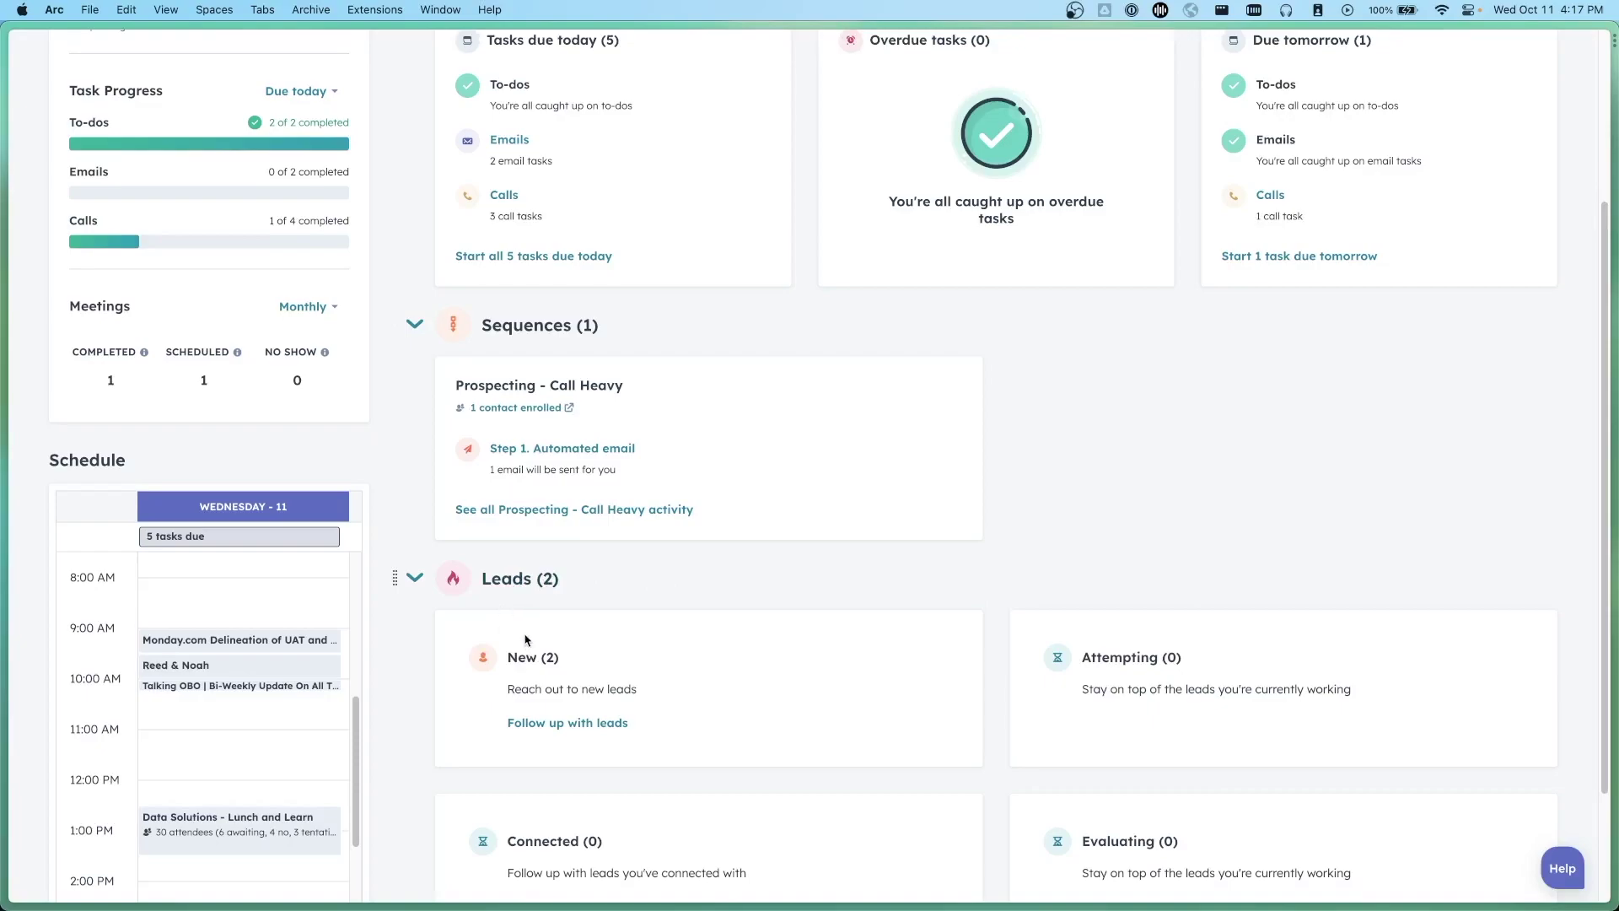
scroll(506, 620, down, 1)
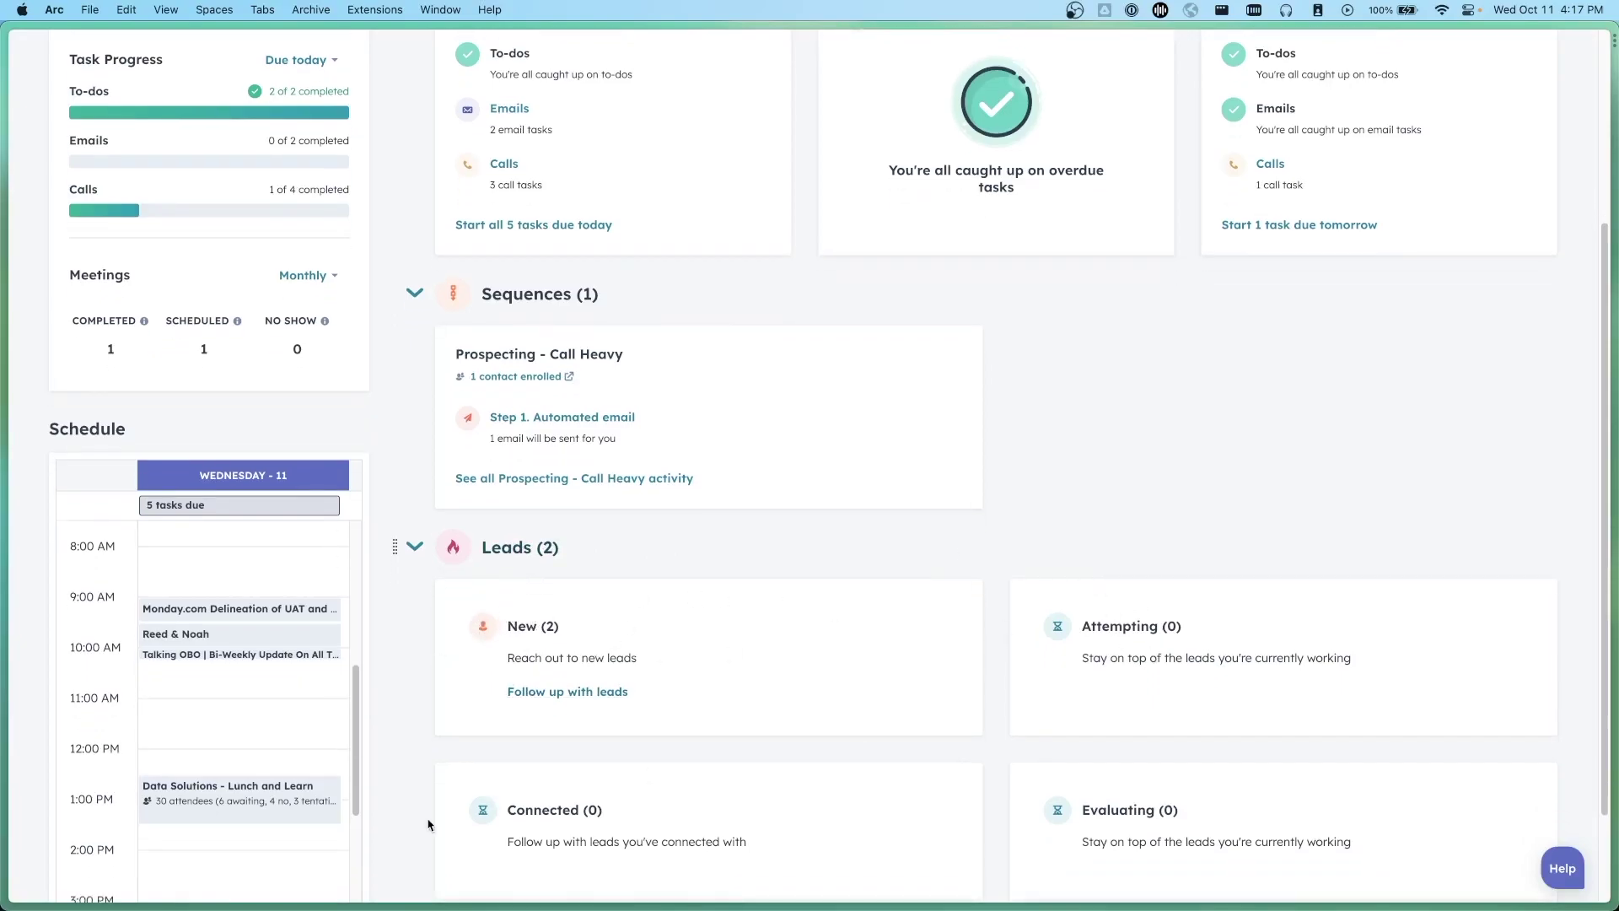
scroll(974, 713, down, 1)
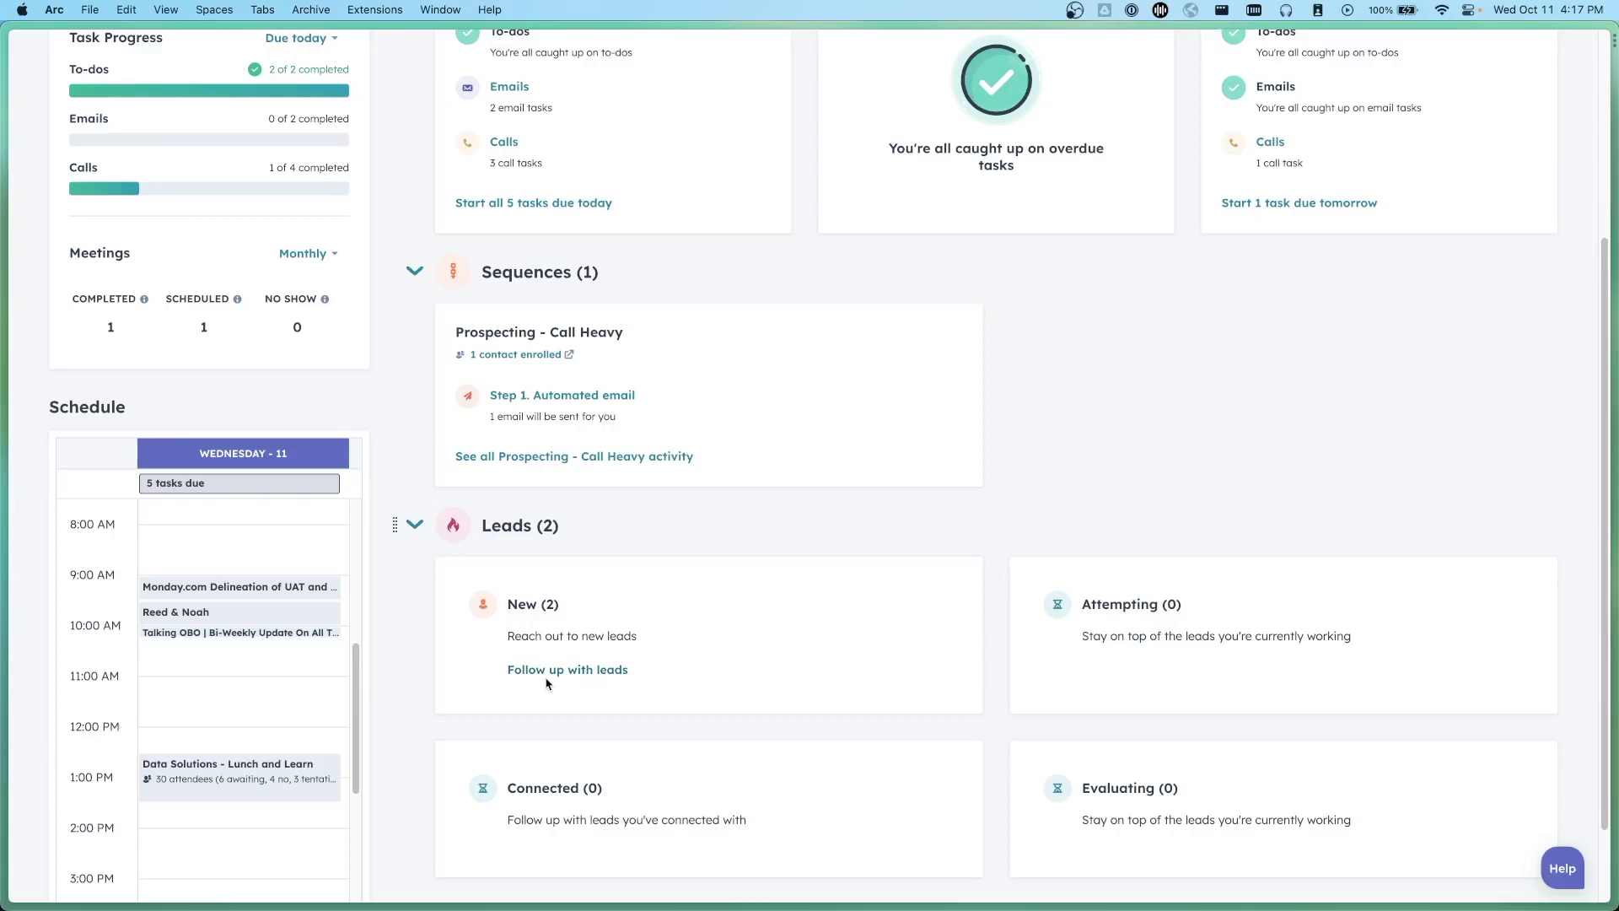
scroll(560, 670, up, 5)
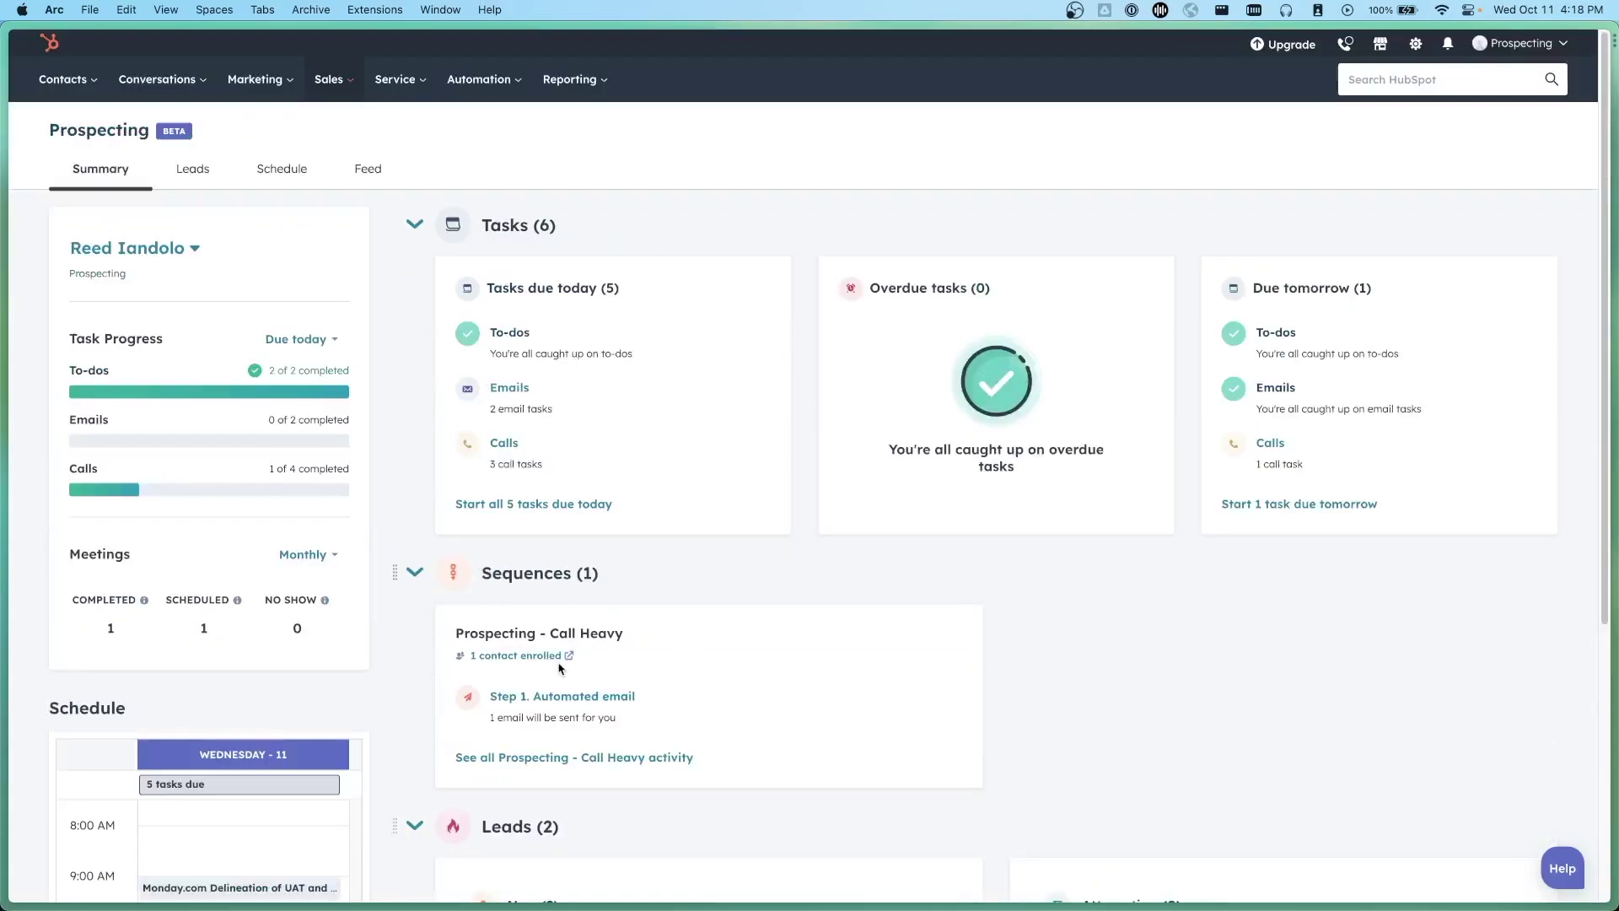
Step: Open the Leads table and give the Google lead the Cold label
click(192, 170)
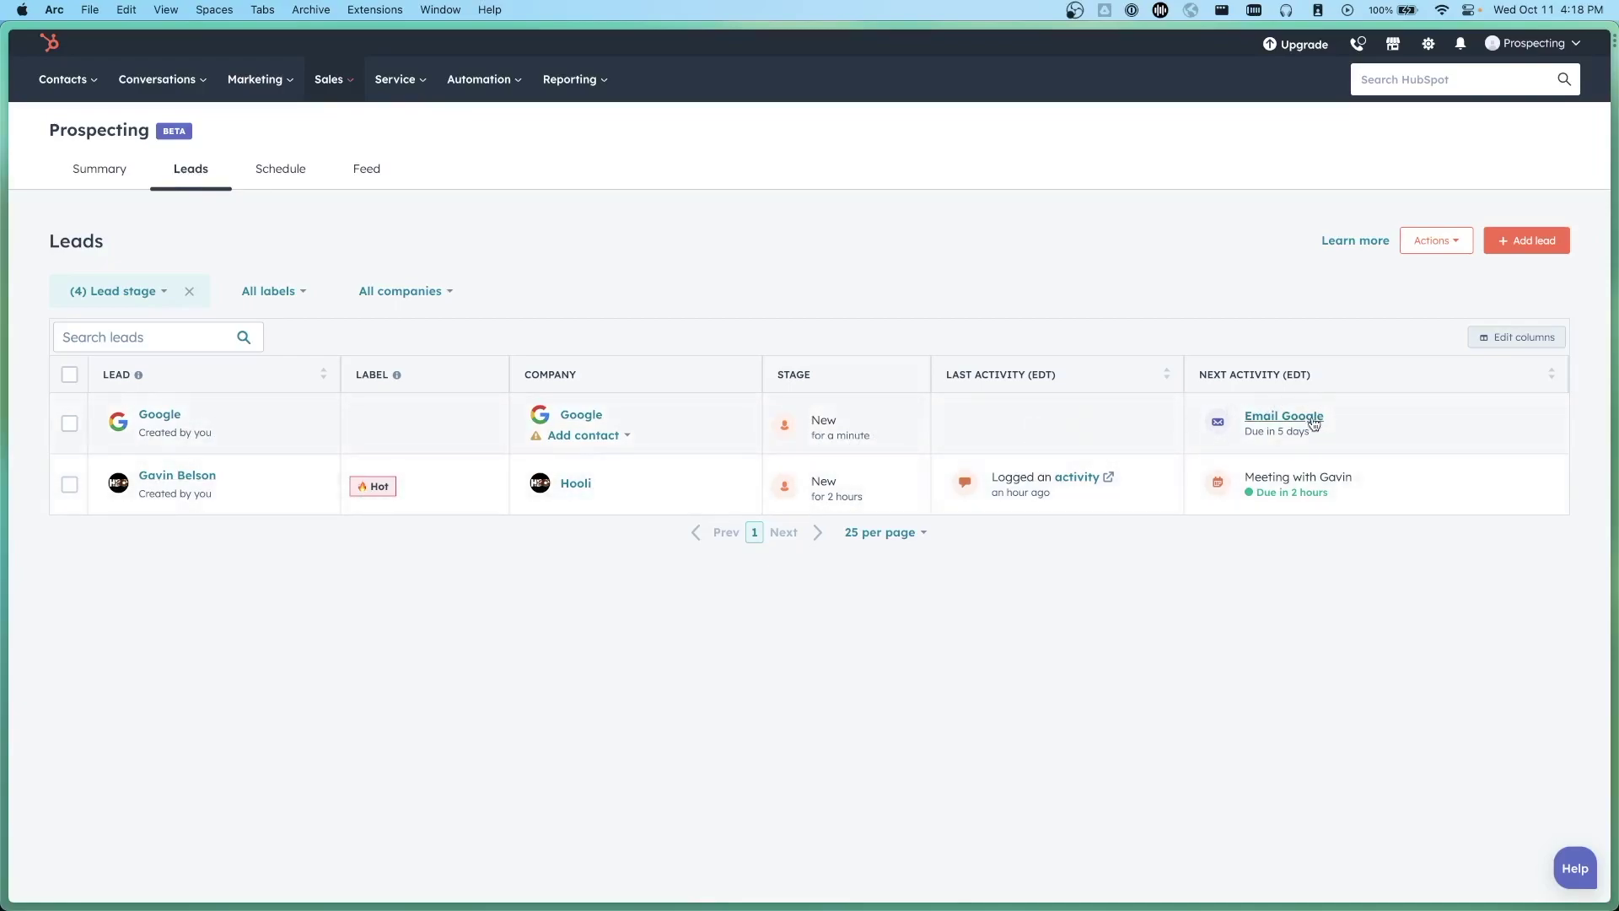
click(459, 427)
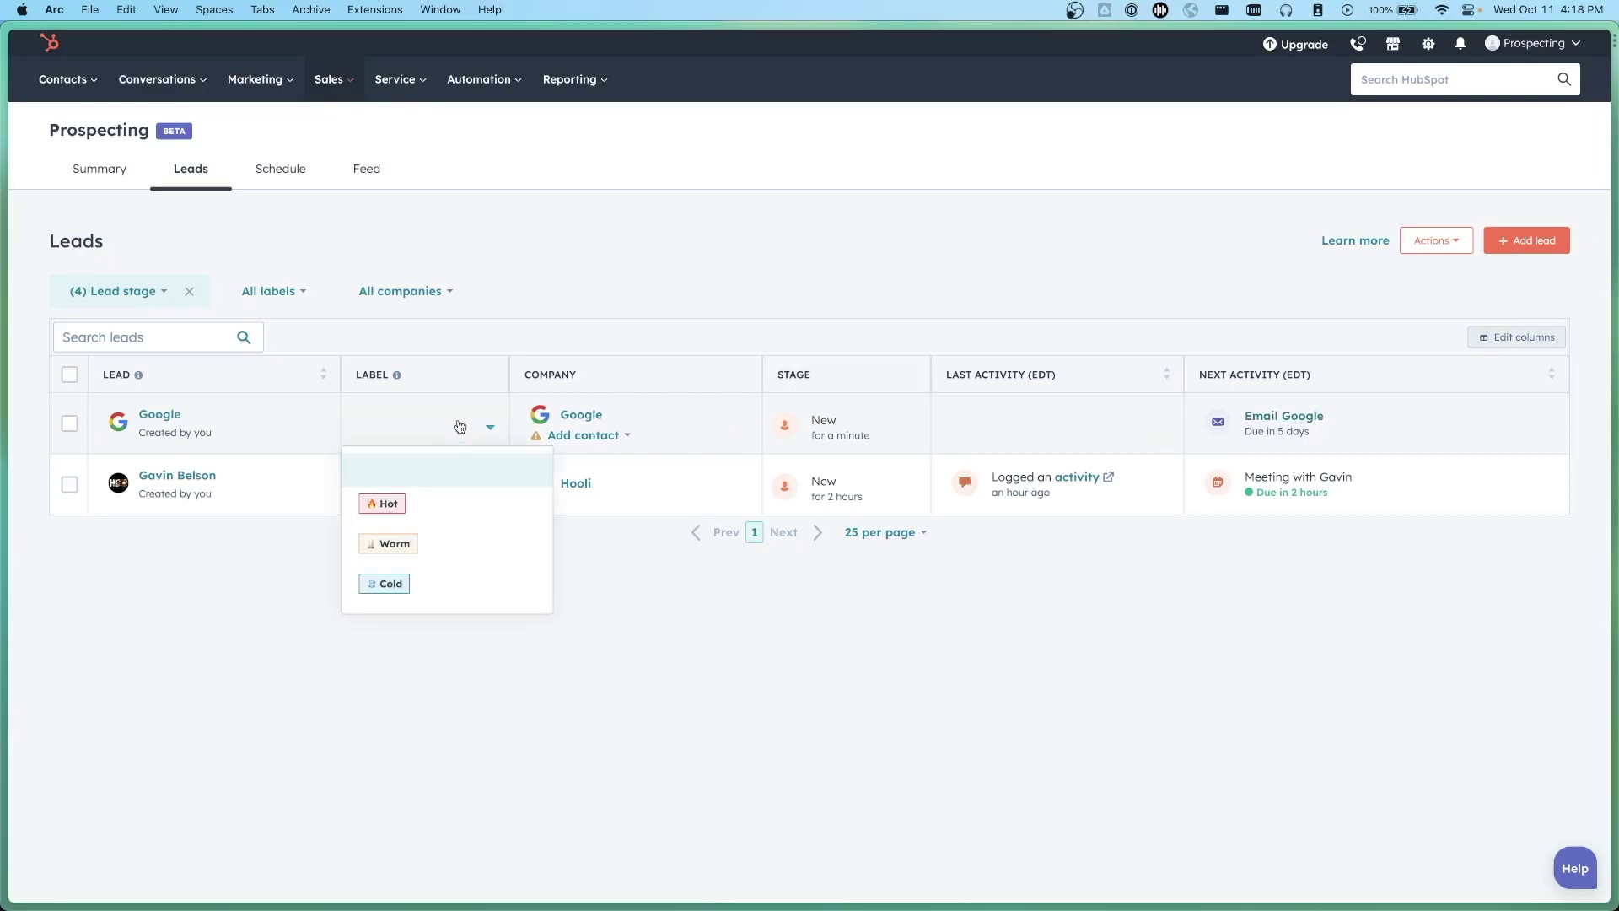
click(446, 593)
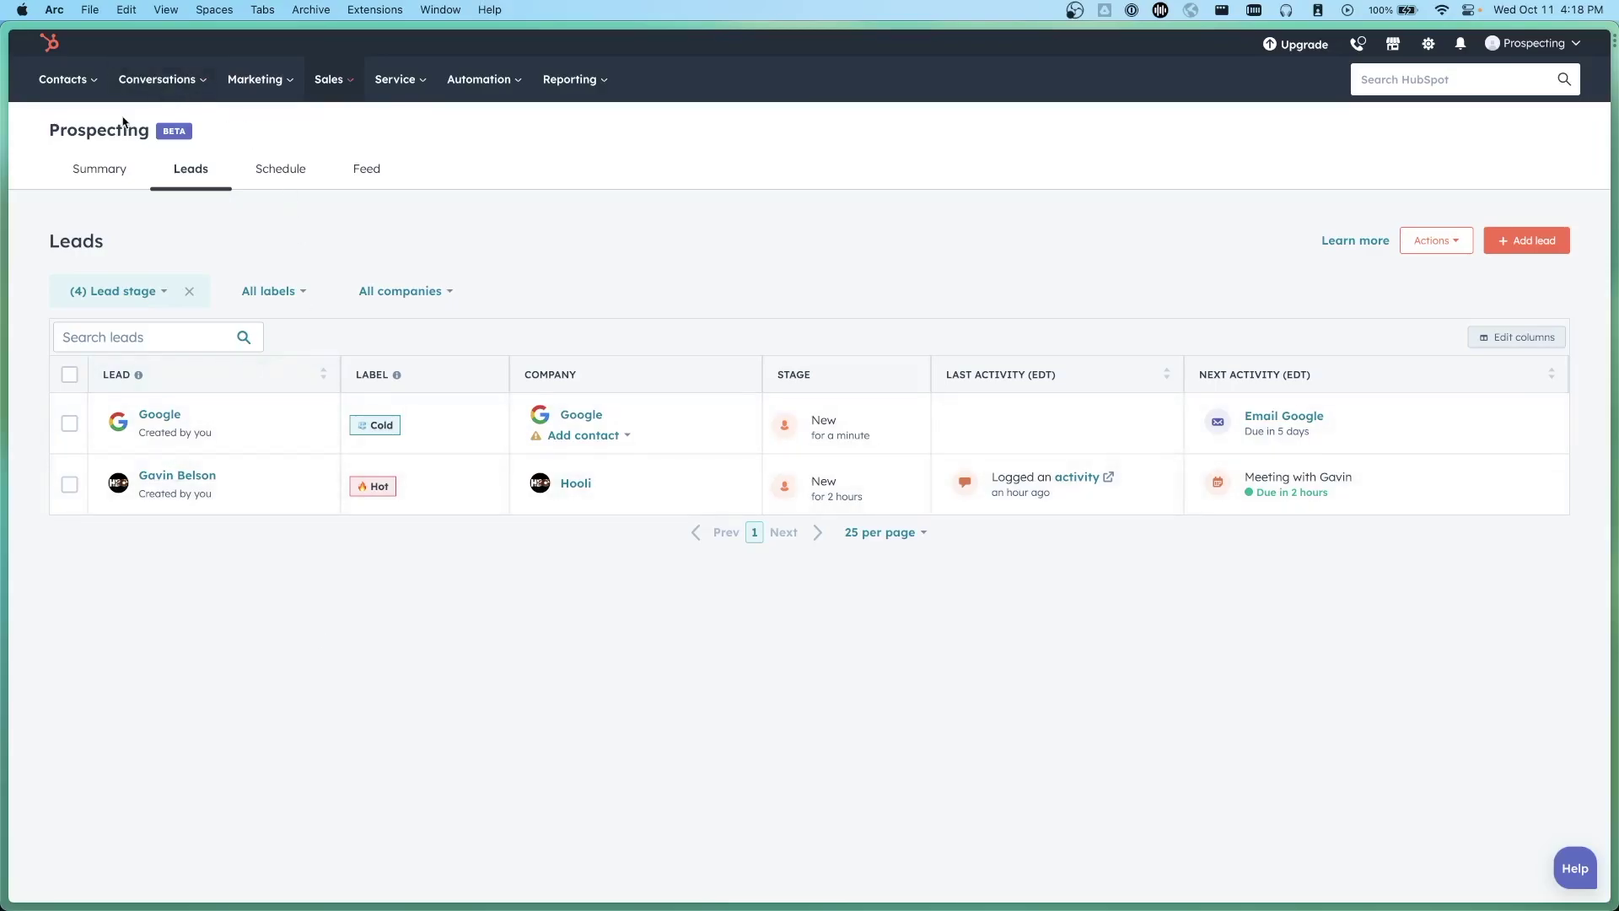
click(118, 169)
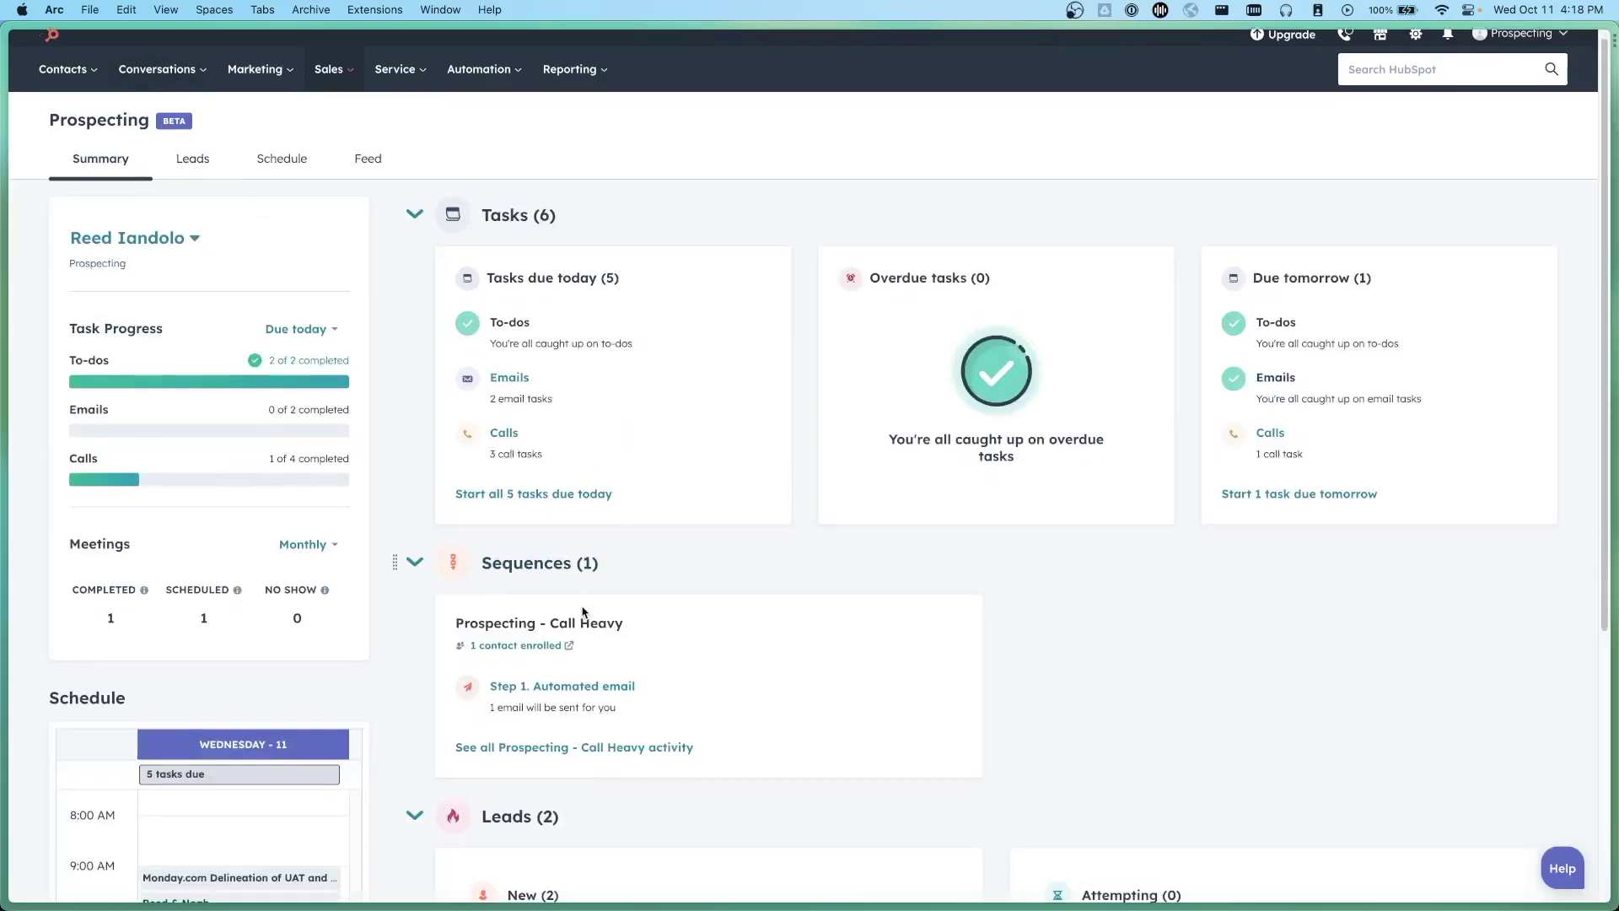
scroll(590, 624, down, 5)
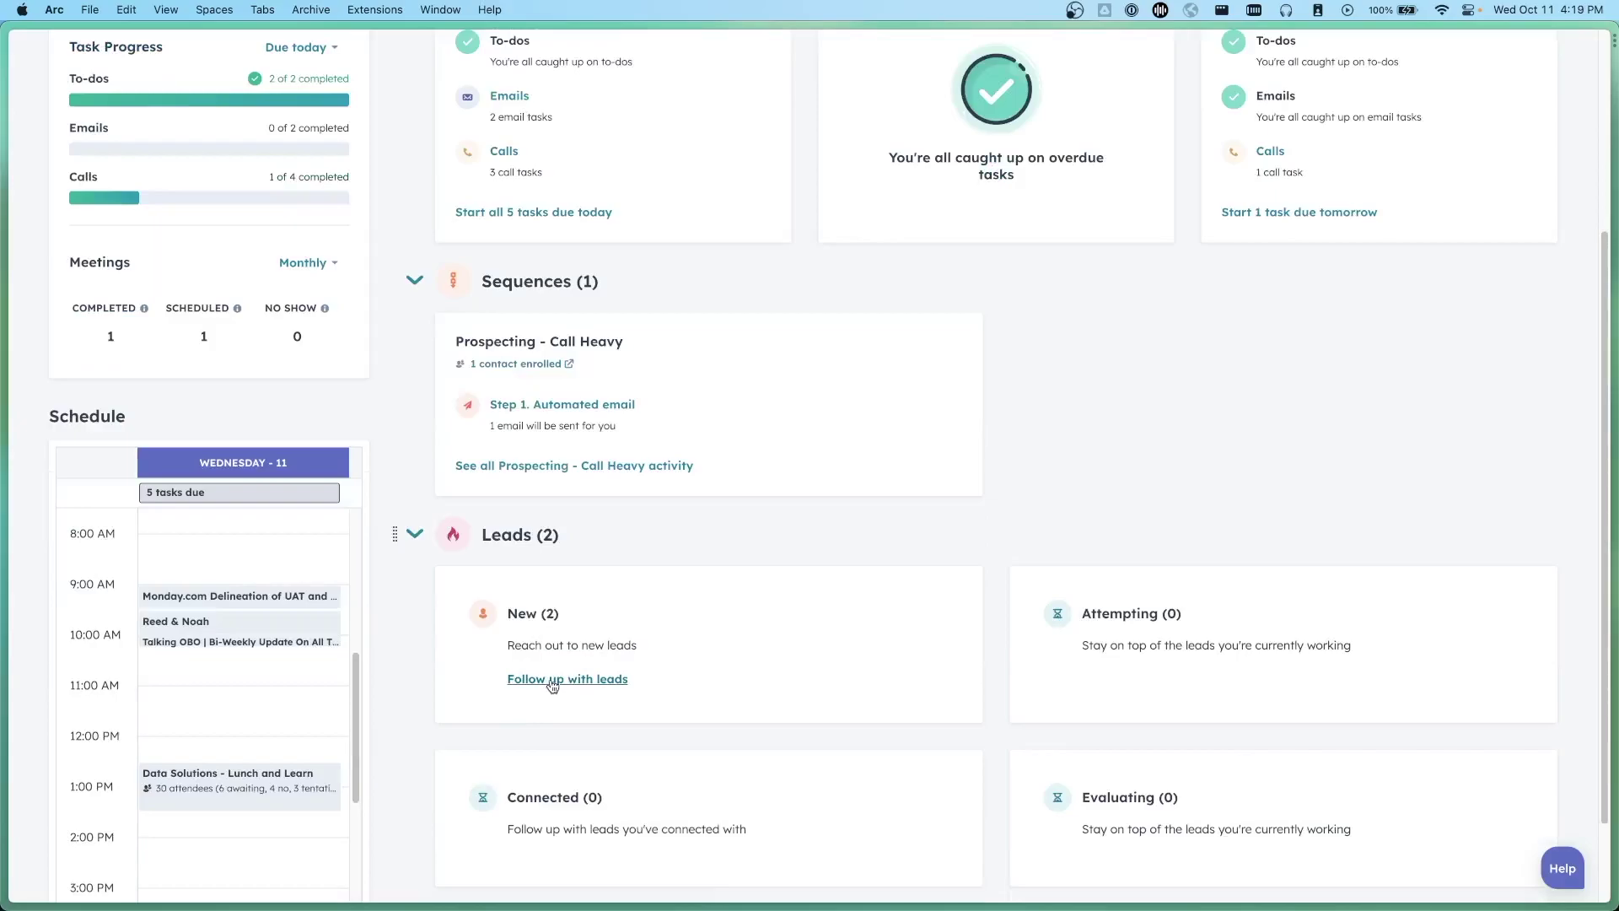
click(550, 680)
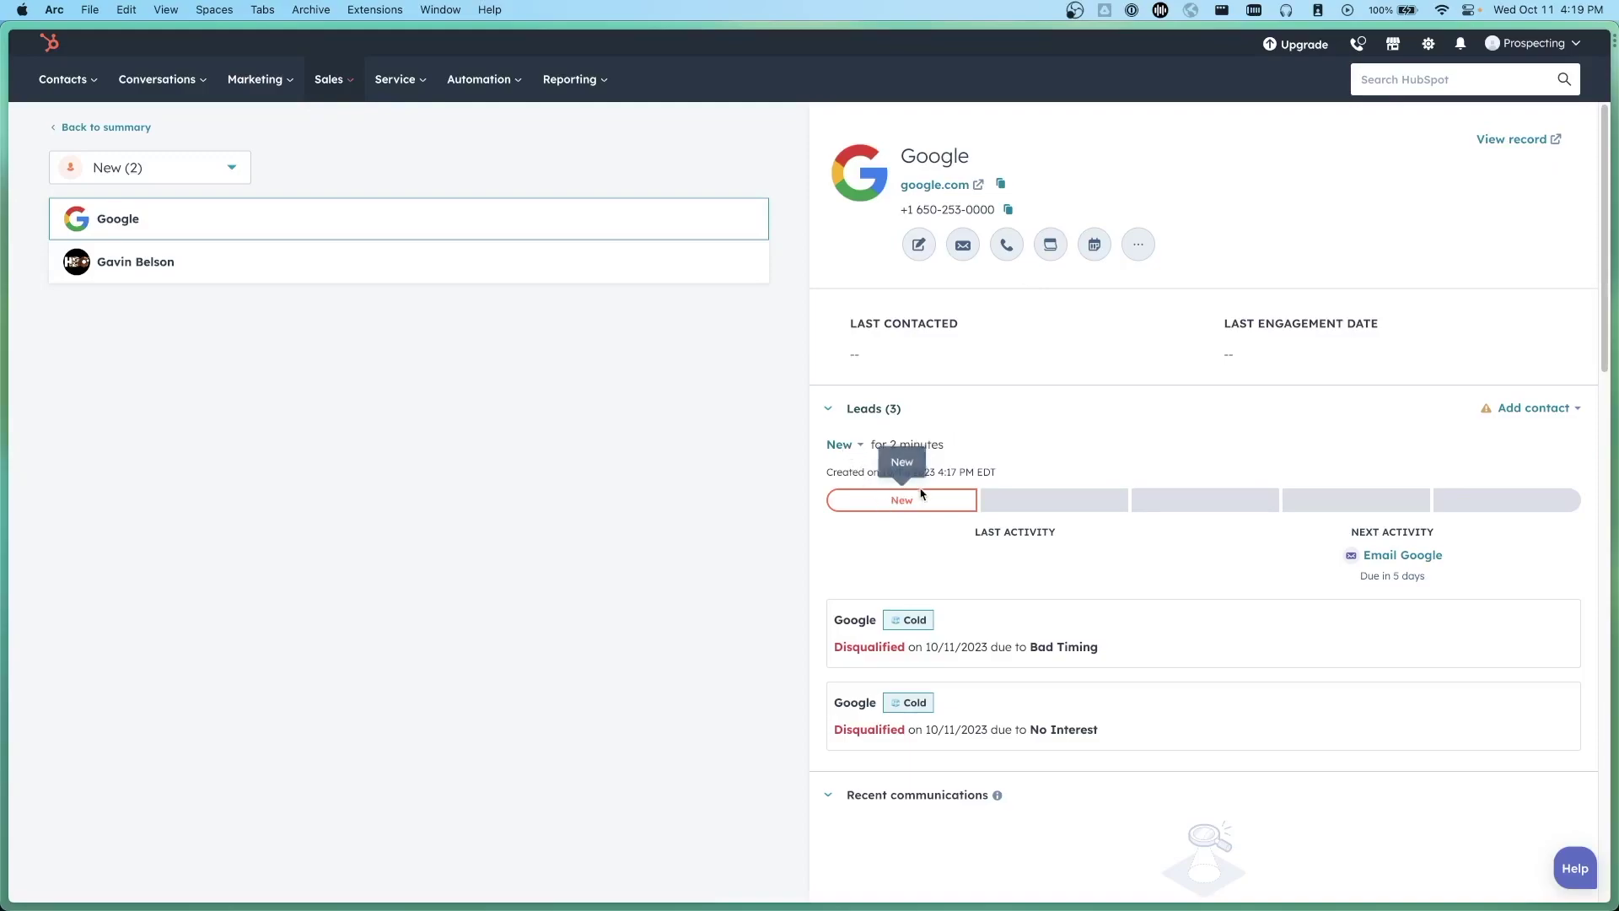
click(839, 445)
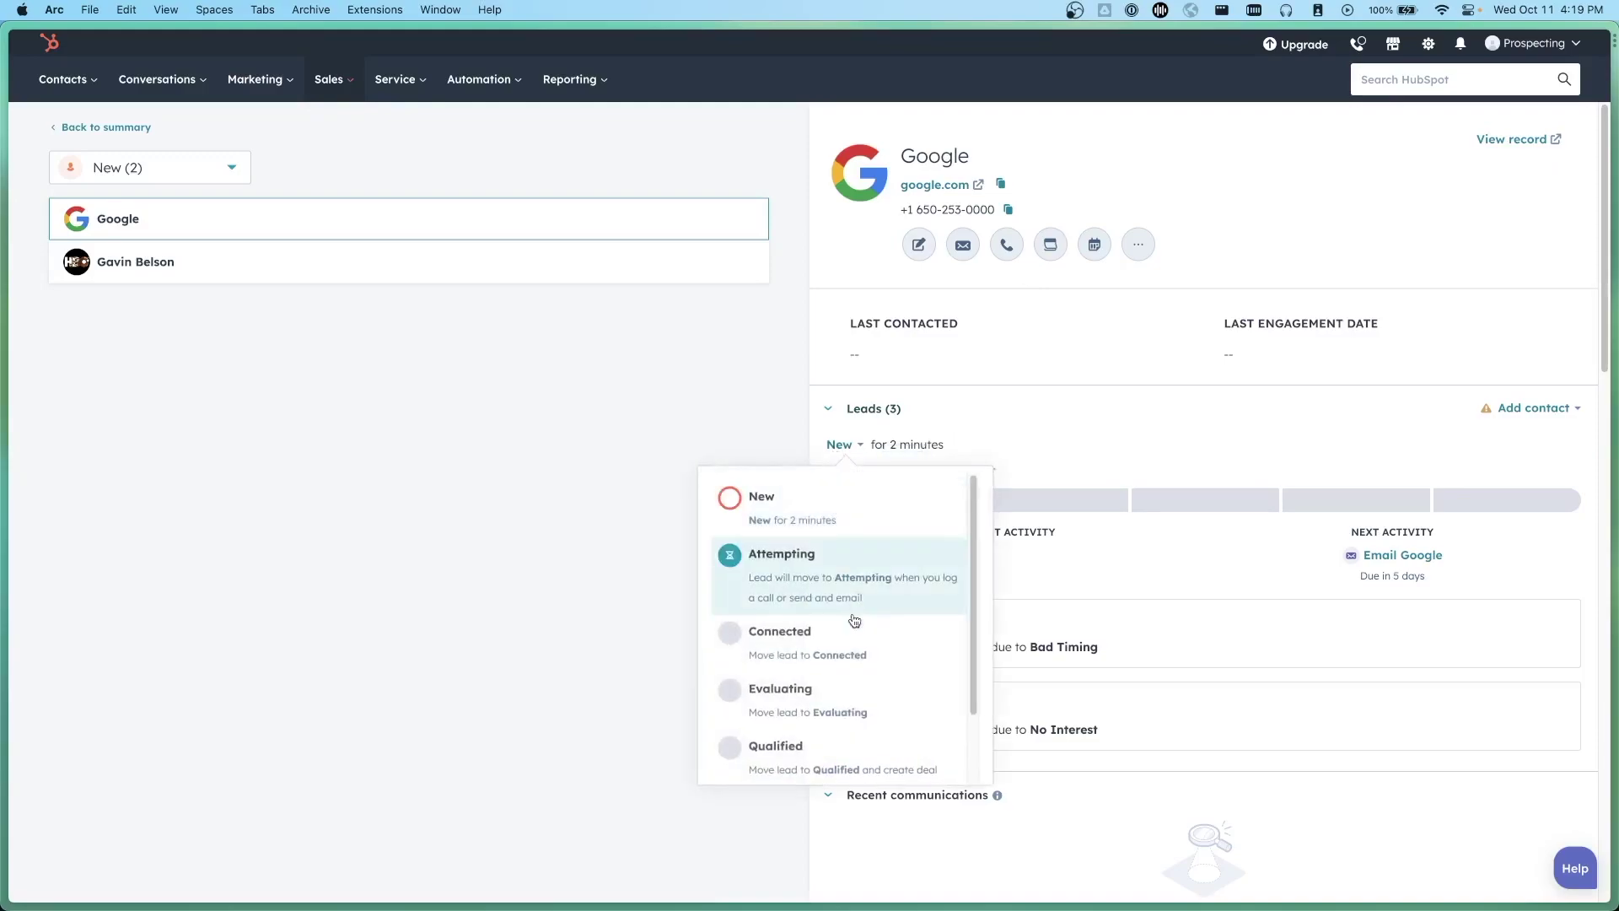
scroll(852, 622, down, 2)
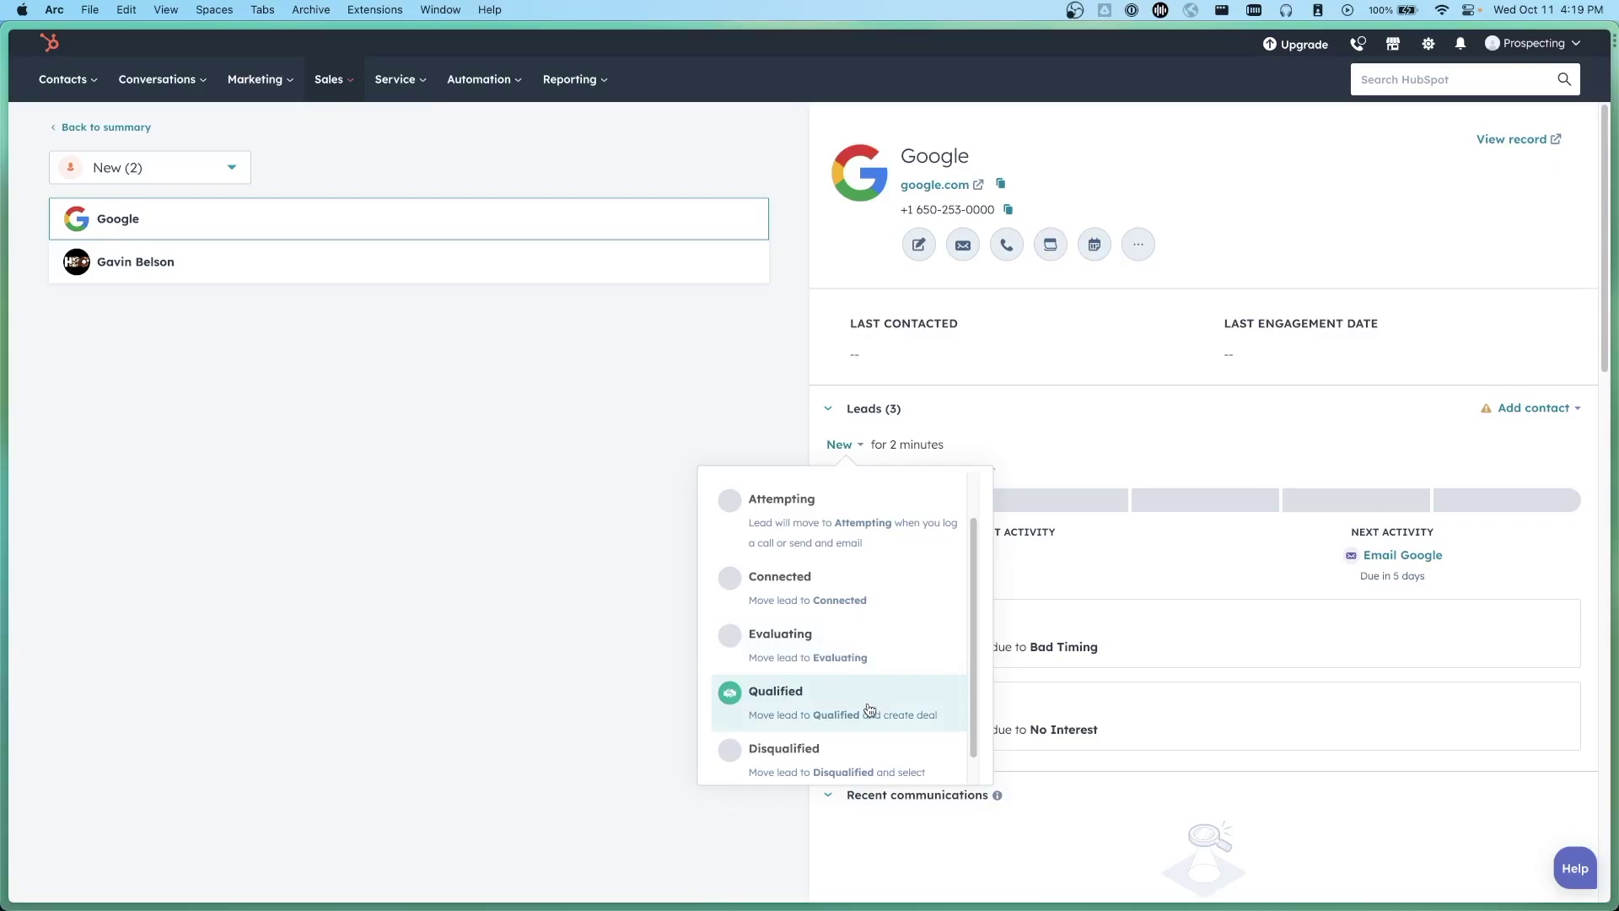
scroll(850, 625, up, 2)
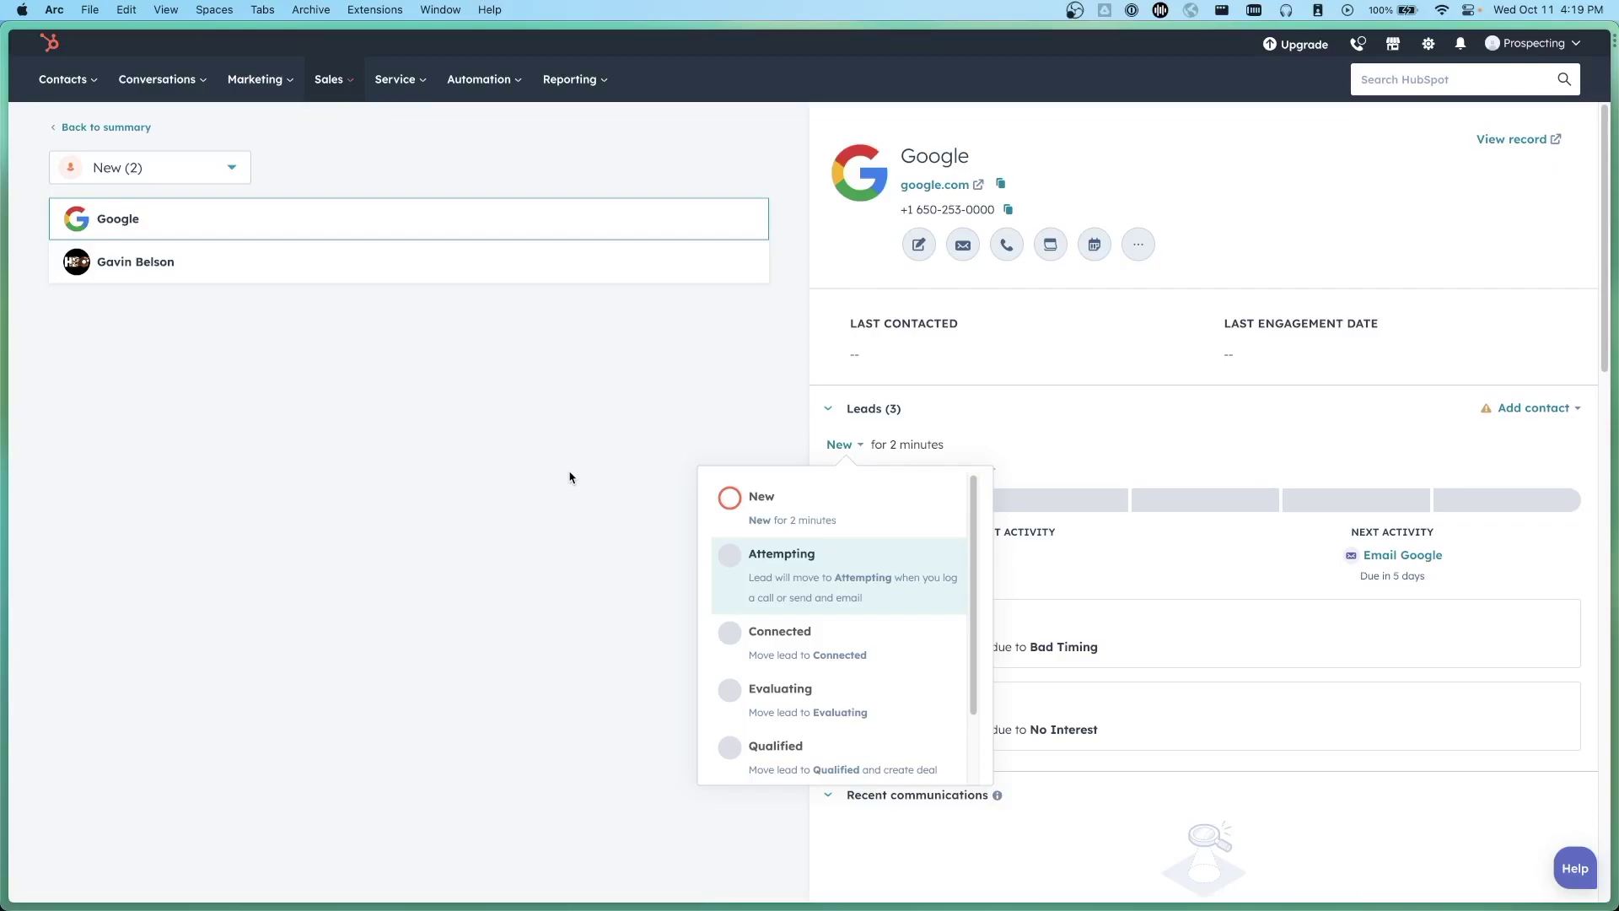
click(568, 482)
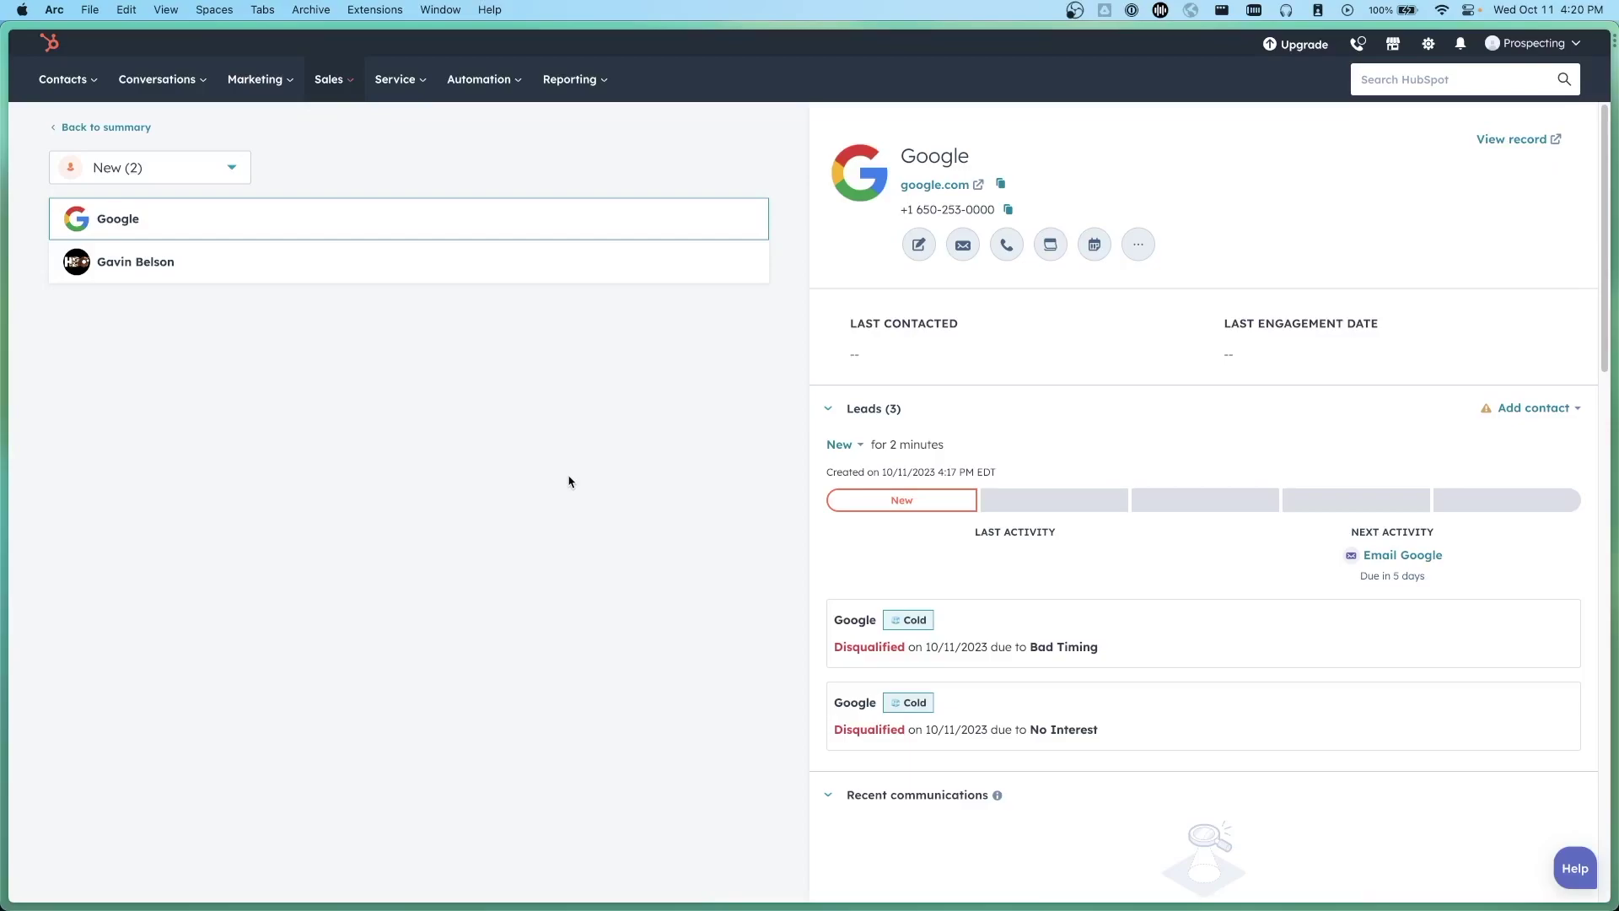
click(841, 455)
Step: Briefly look at the Hooli lead record, then return to the Google lead
click(439, 319)
click(358, 253)
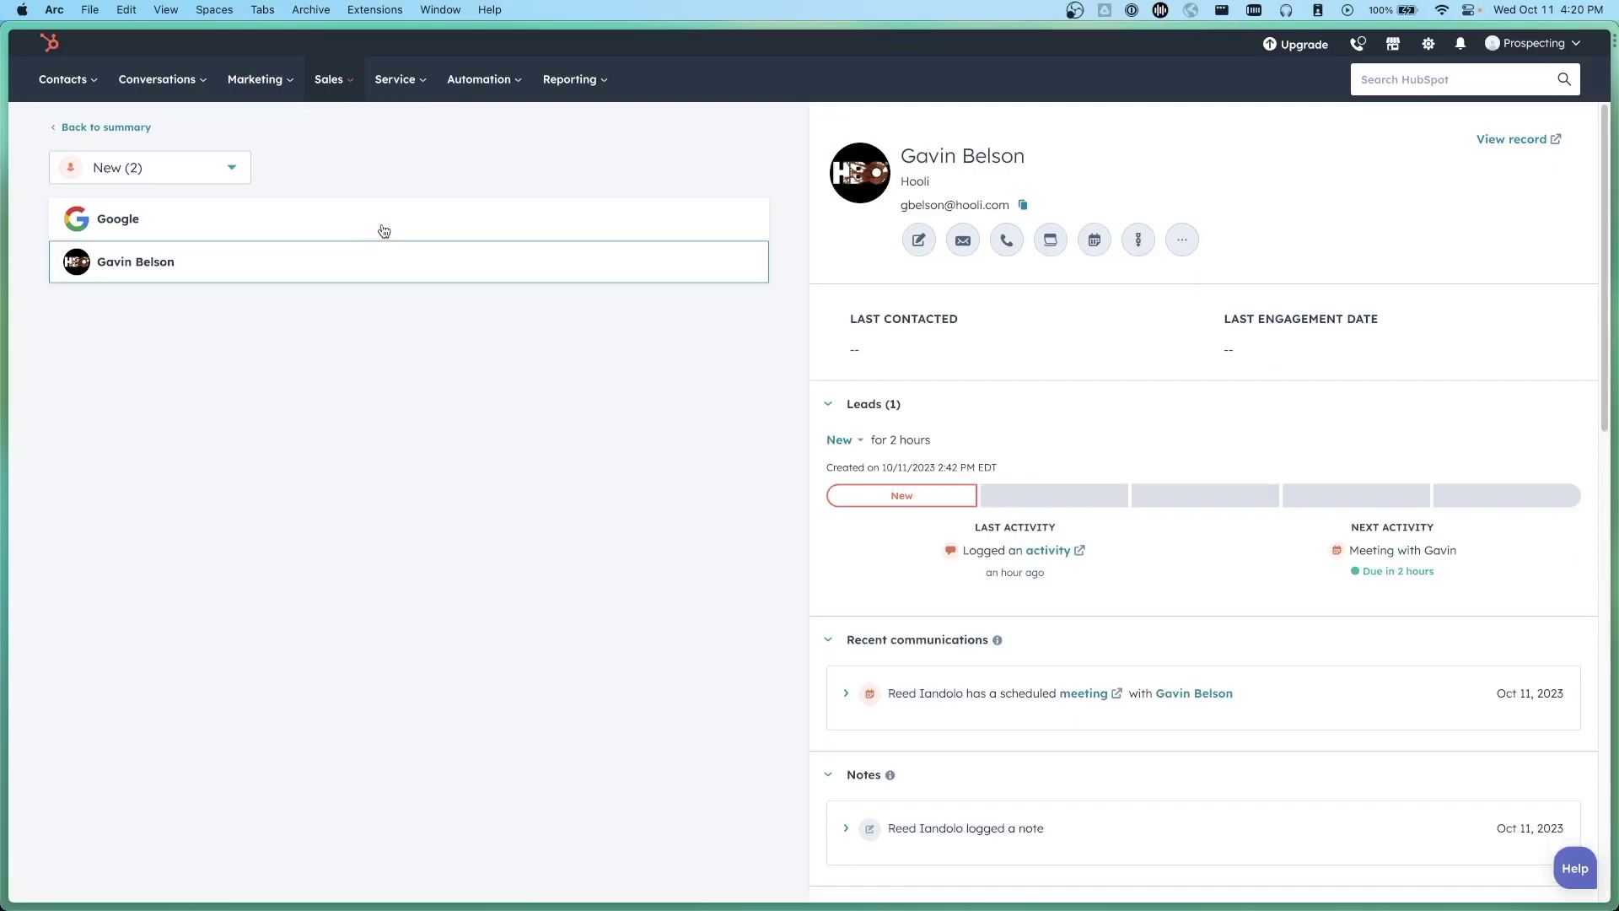
click(450, 241)
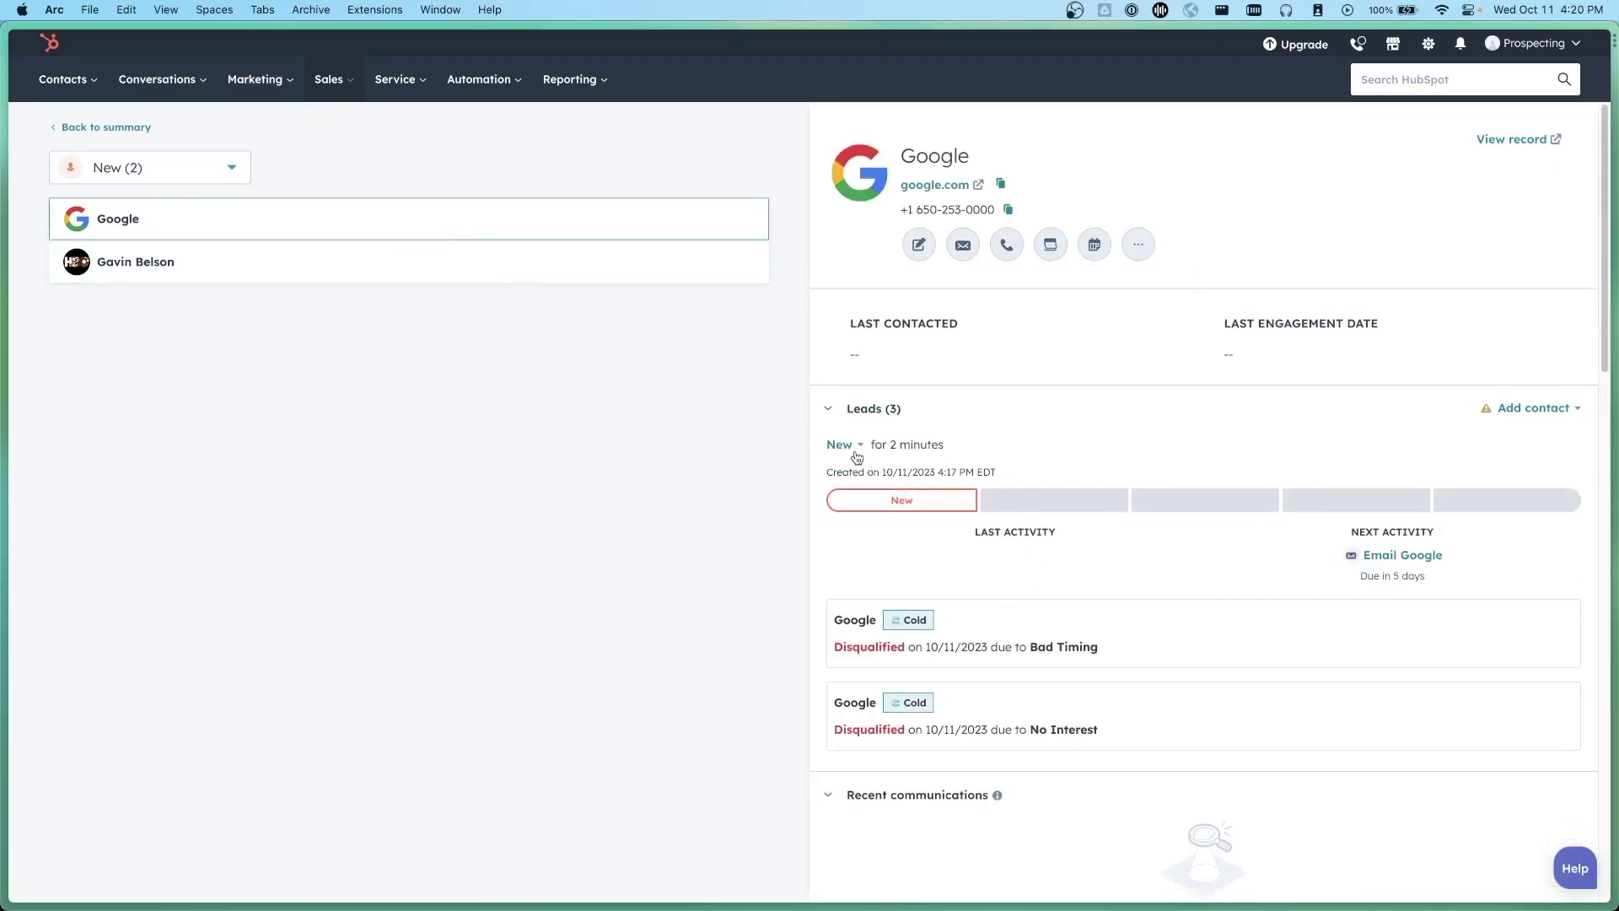
Step: Move the Google lead to Disqualified with No Interest as the reason
click(848, 446)
scroll(852, 727, down, 3)
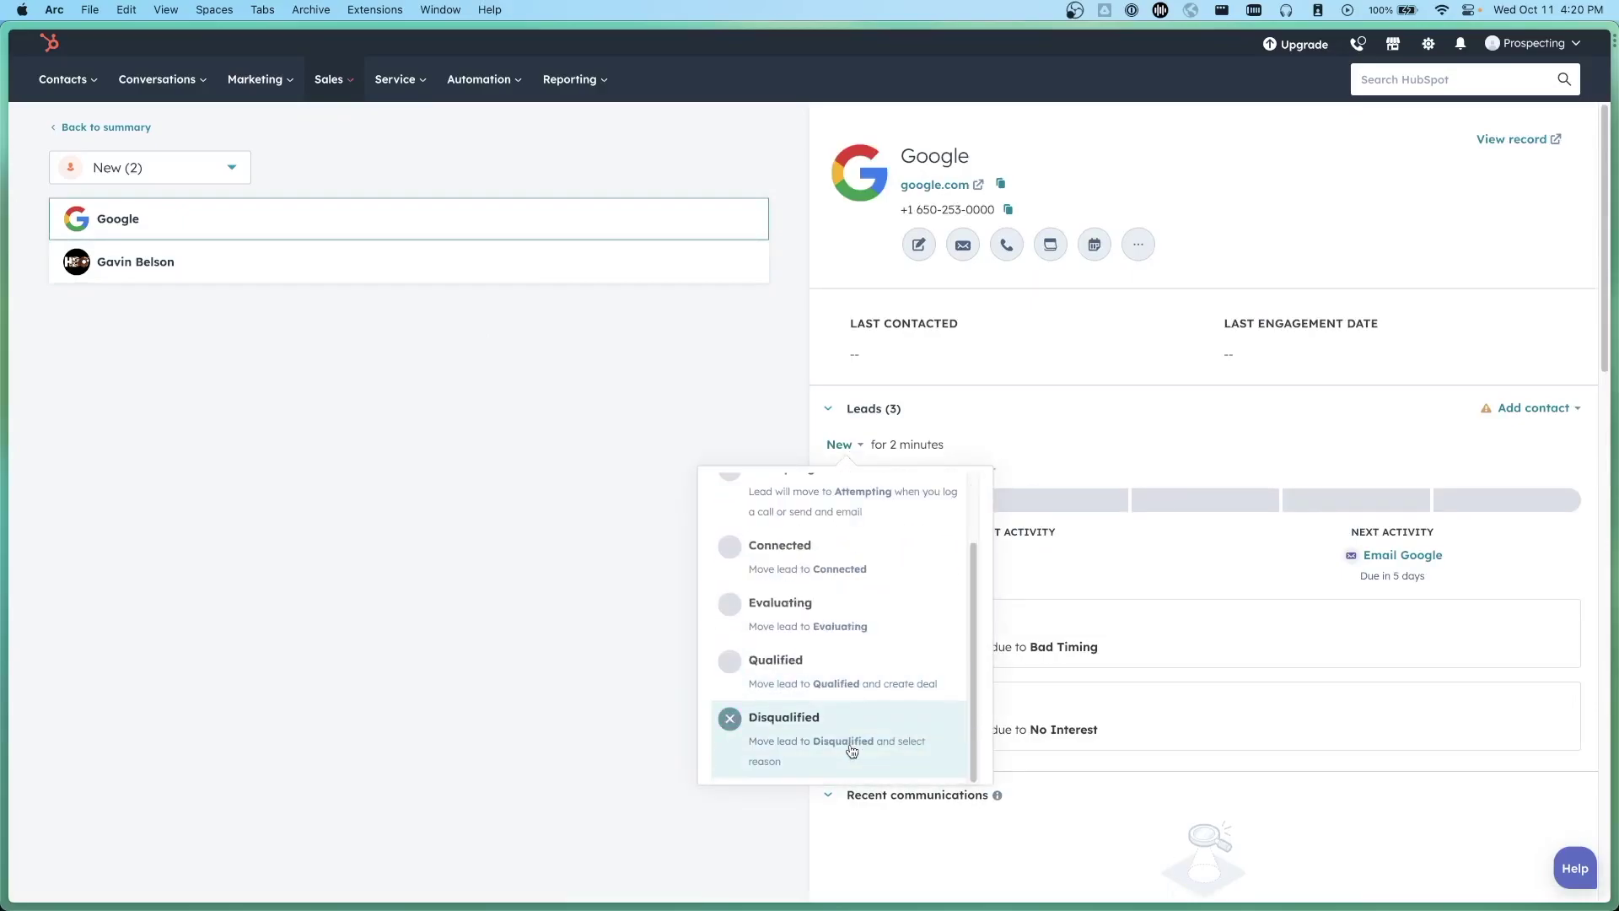
click(903, 751)
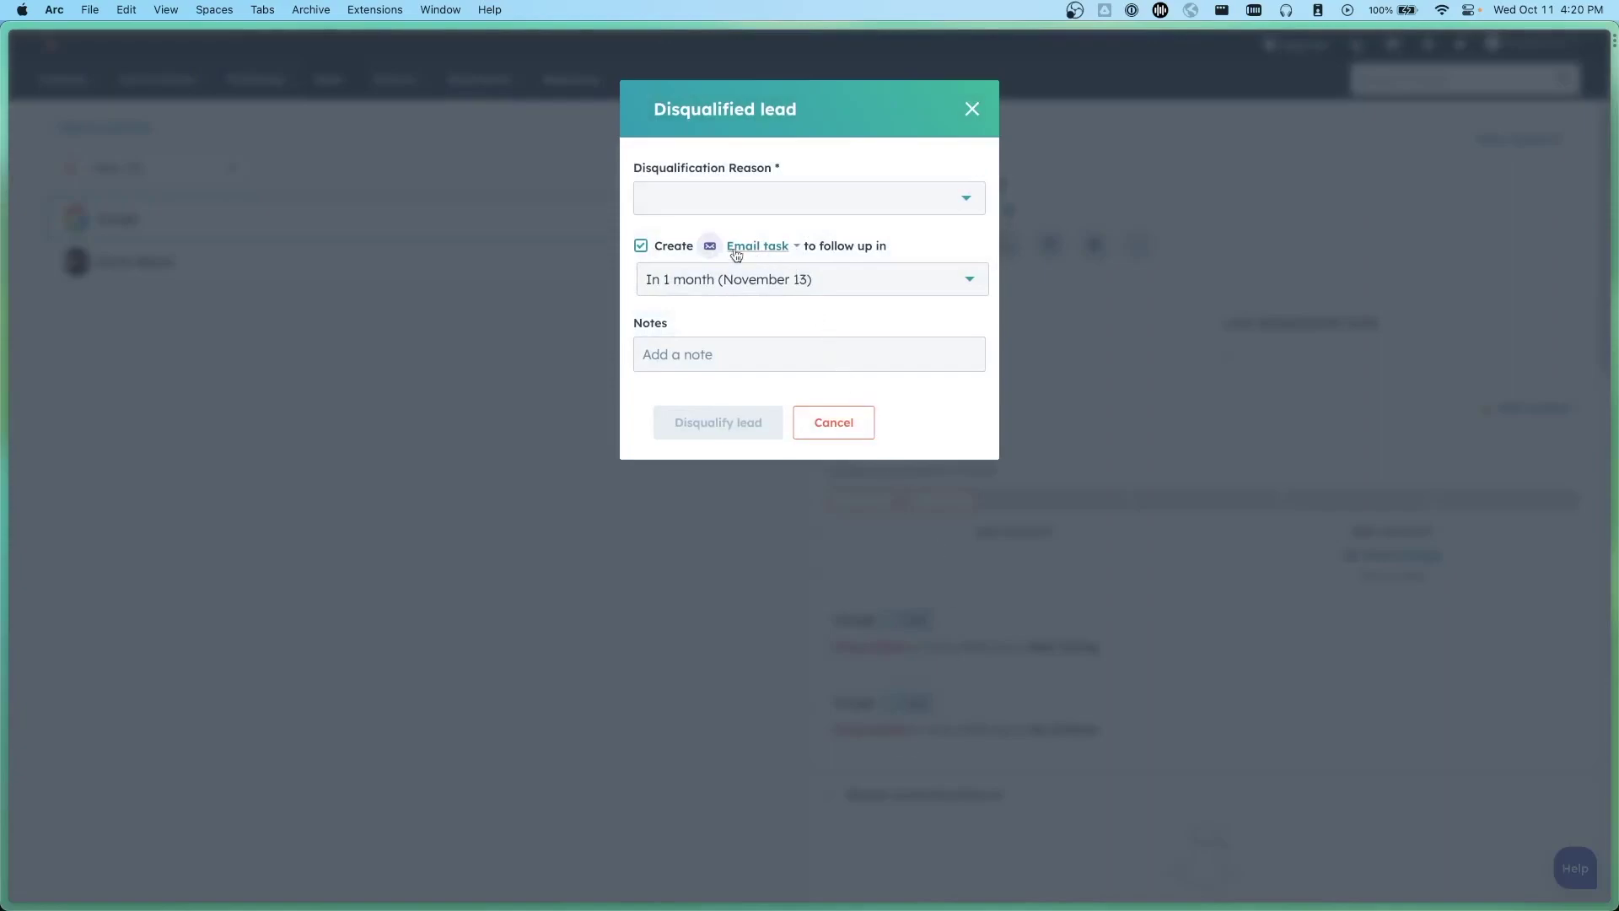
click(691, 203)
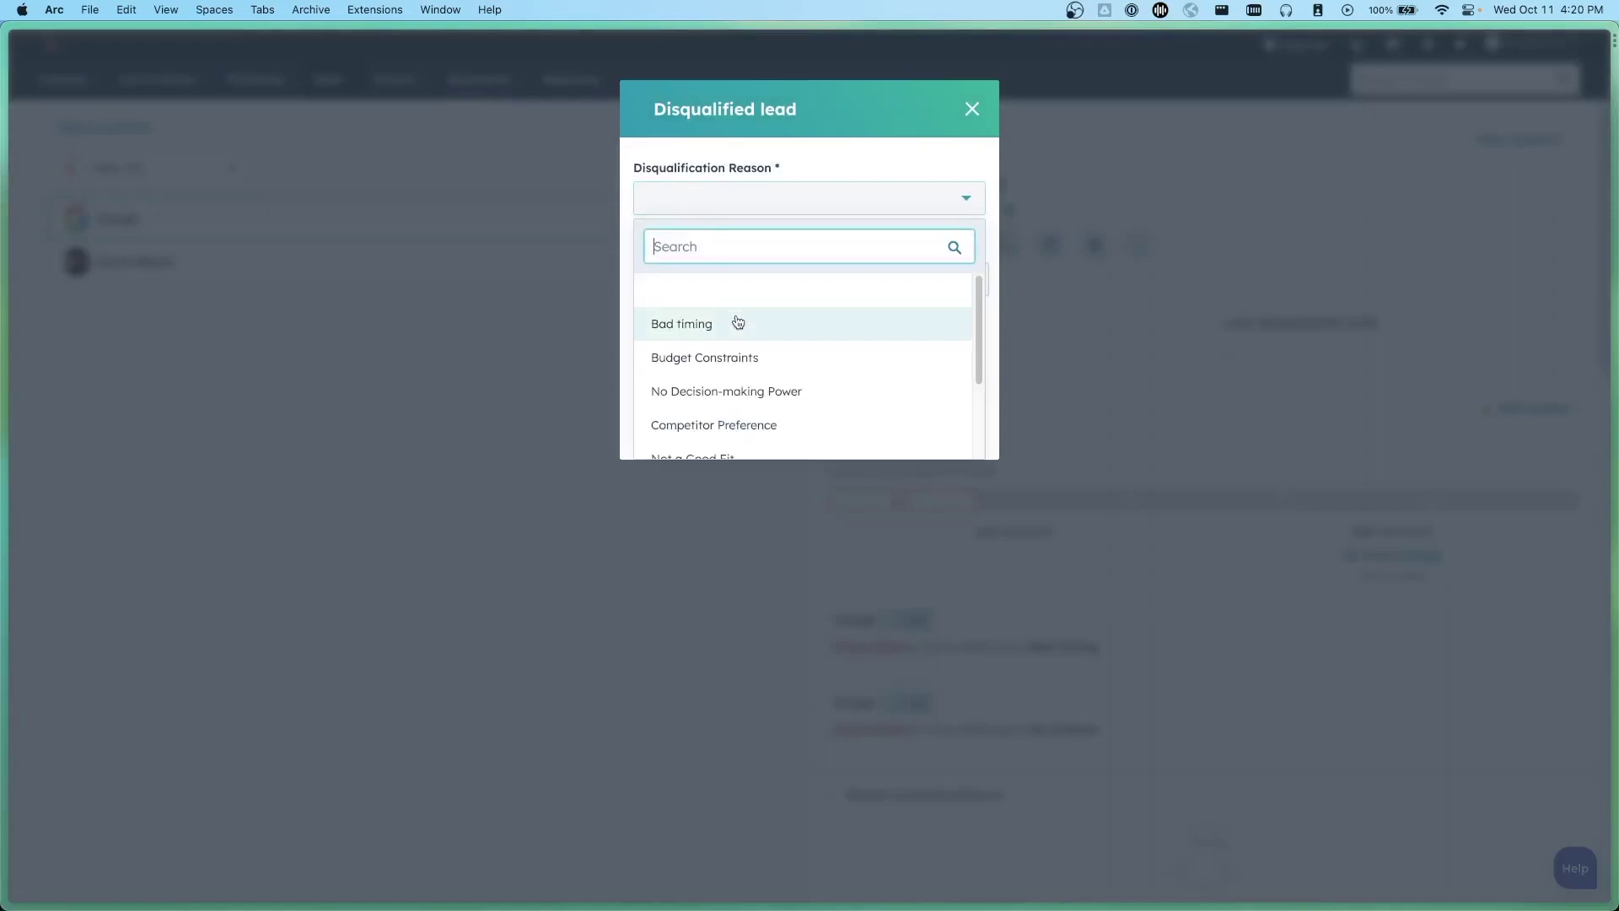
scroll(740, 321, down, 1)
scroll(726, 379, down, 1)
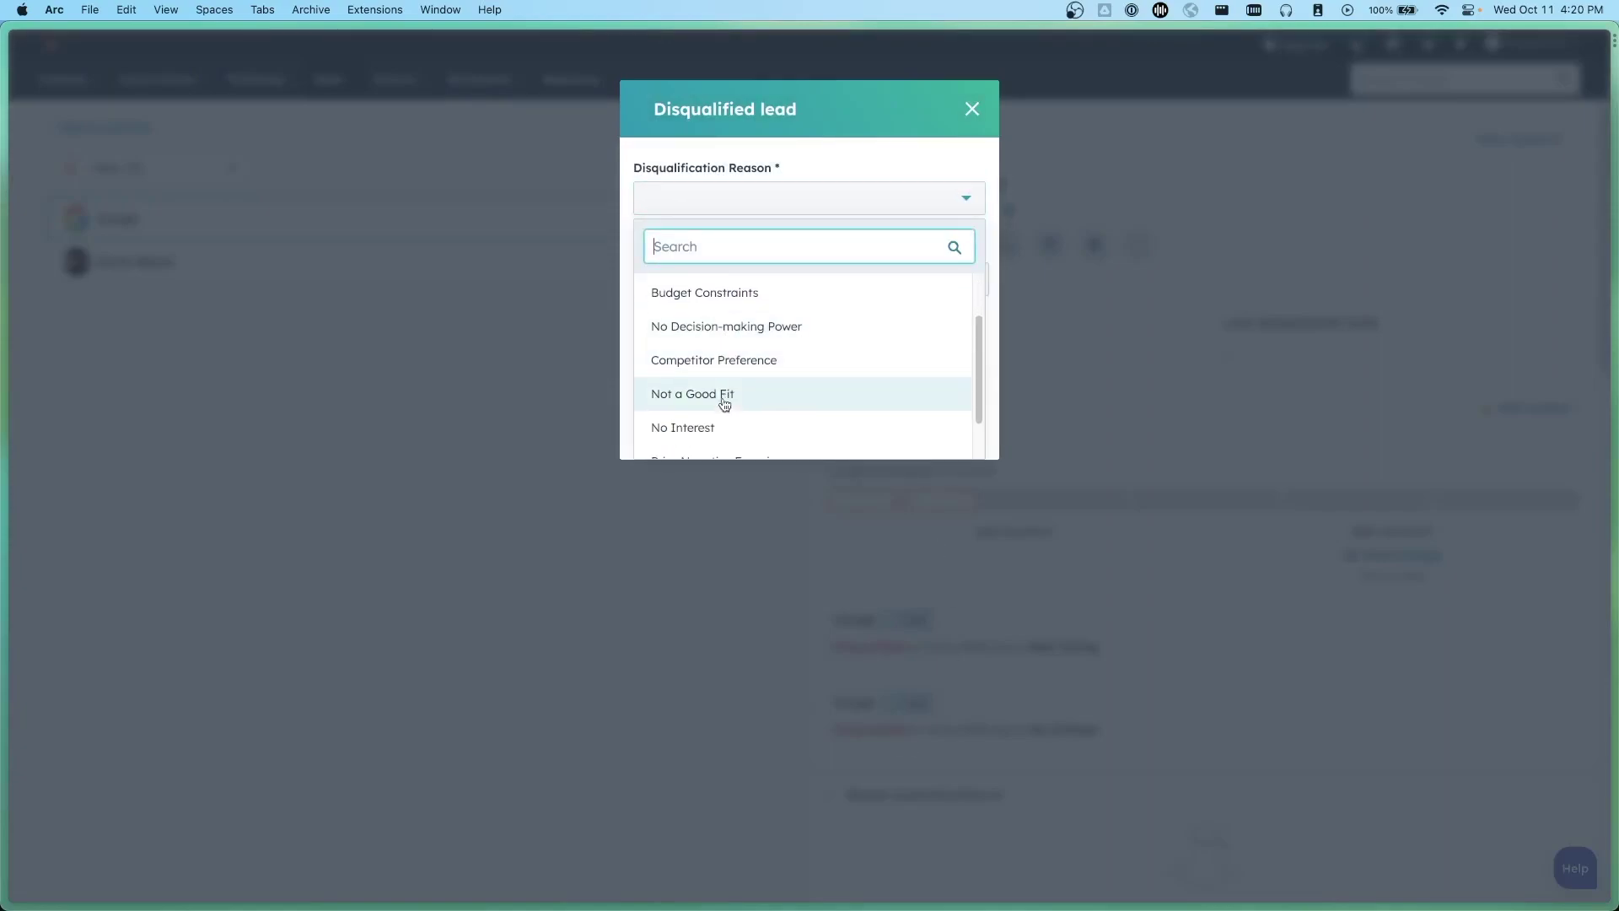
click(724, 426)
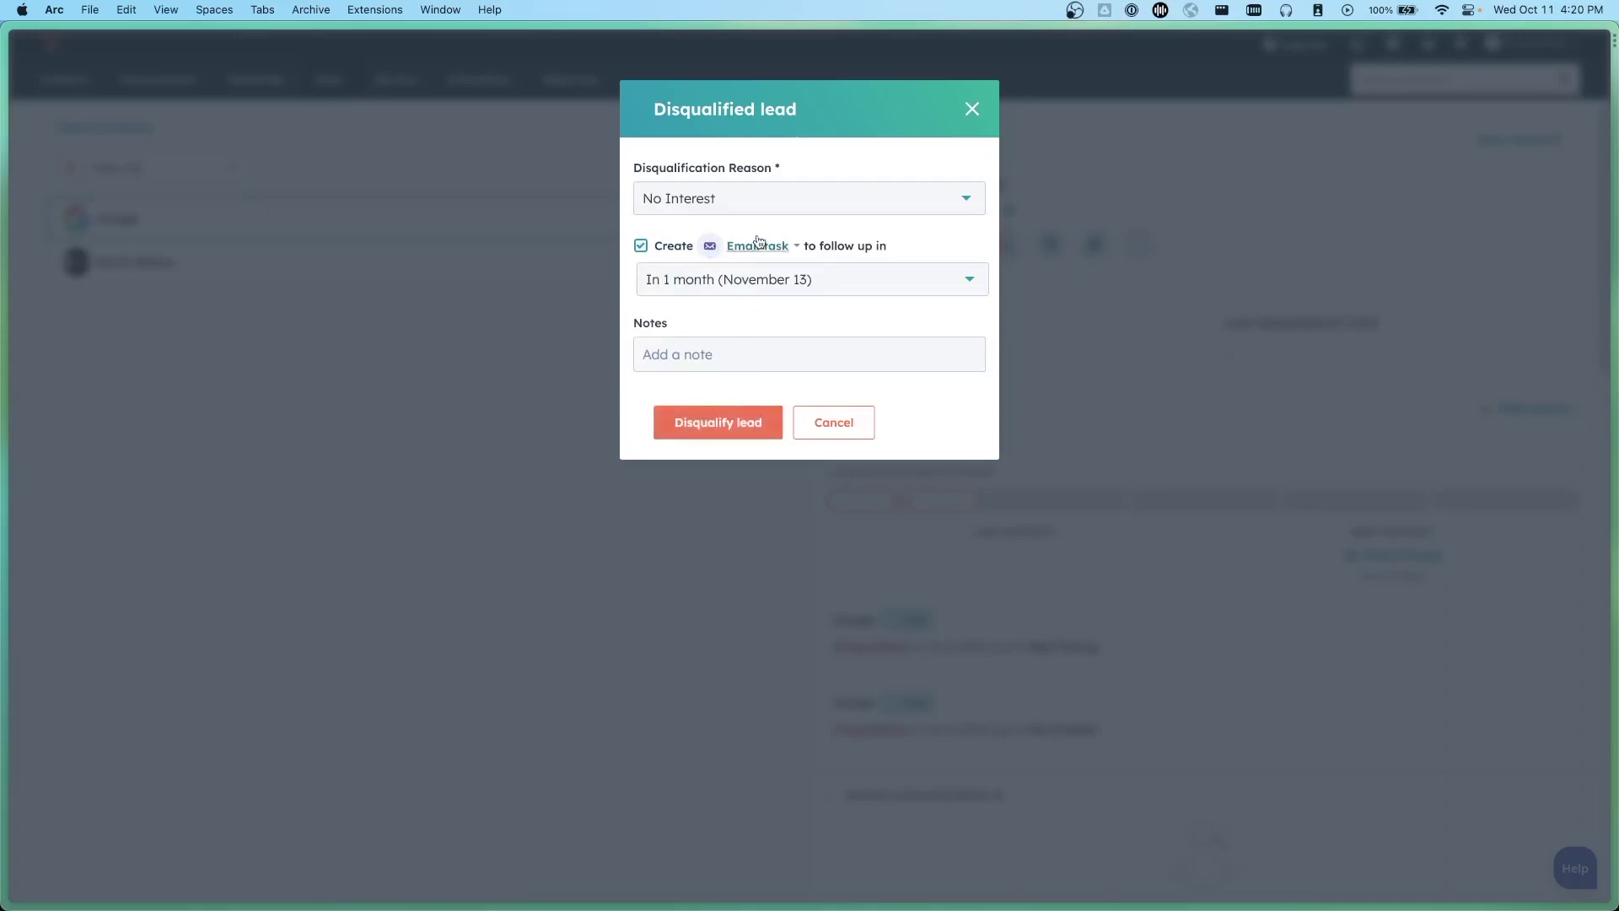
Step: Skip the follow-up task, confirm disqualifying the Google lead, and return to the summary
click(640, 246)
click(766, 246)
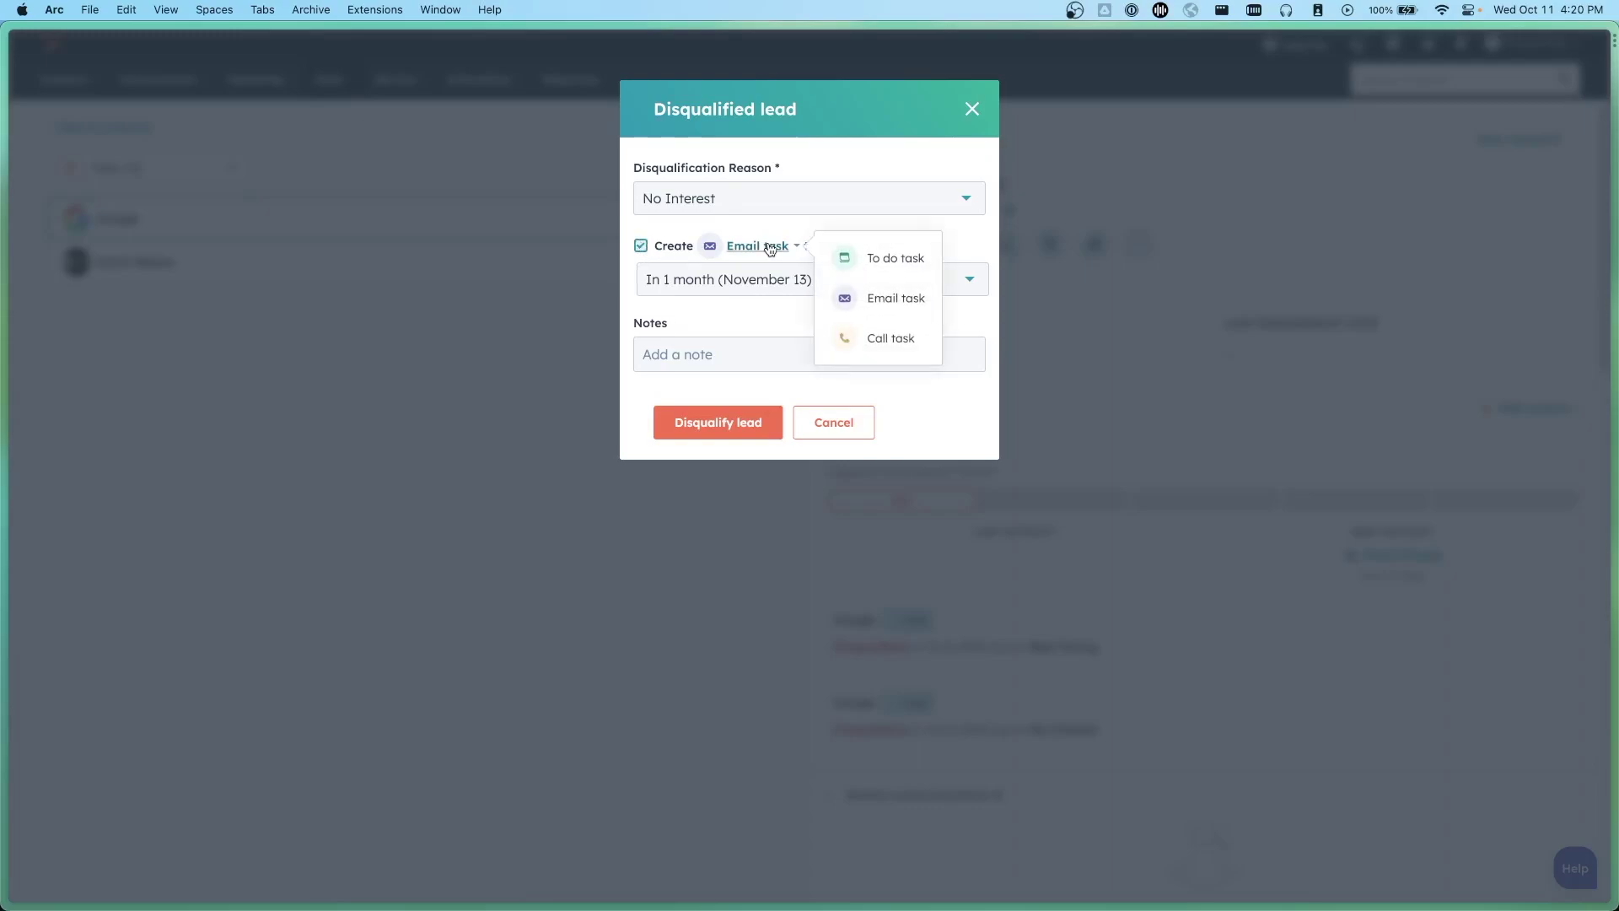
click(640, 245)
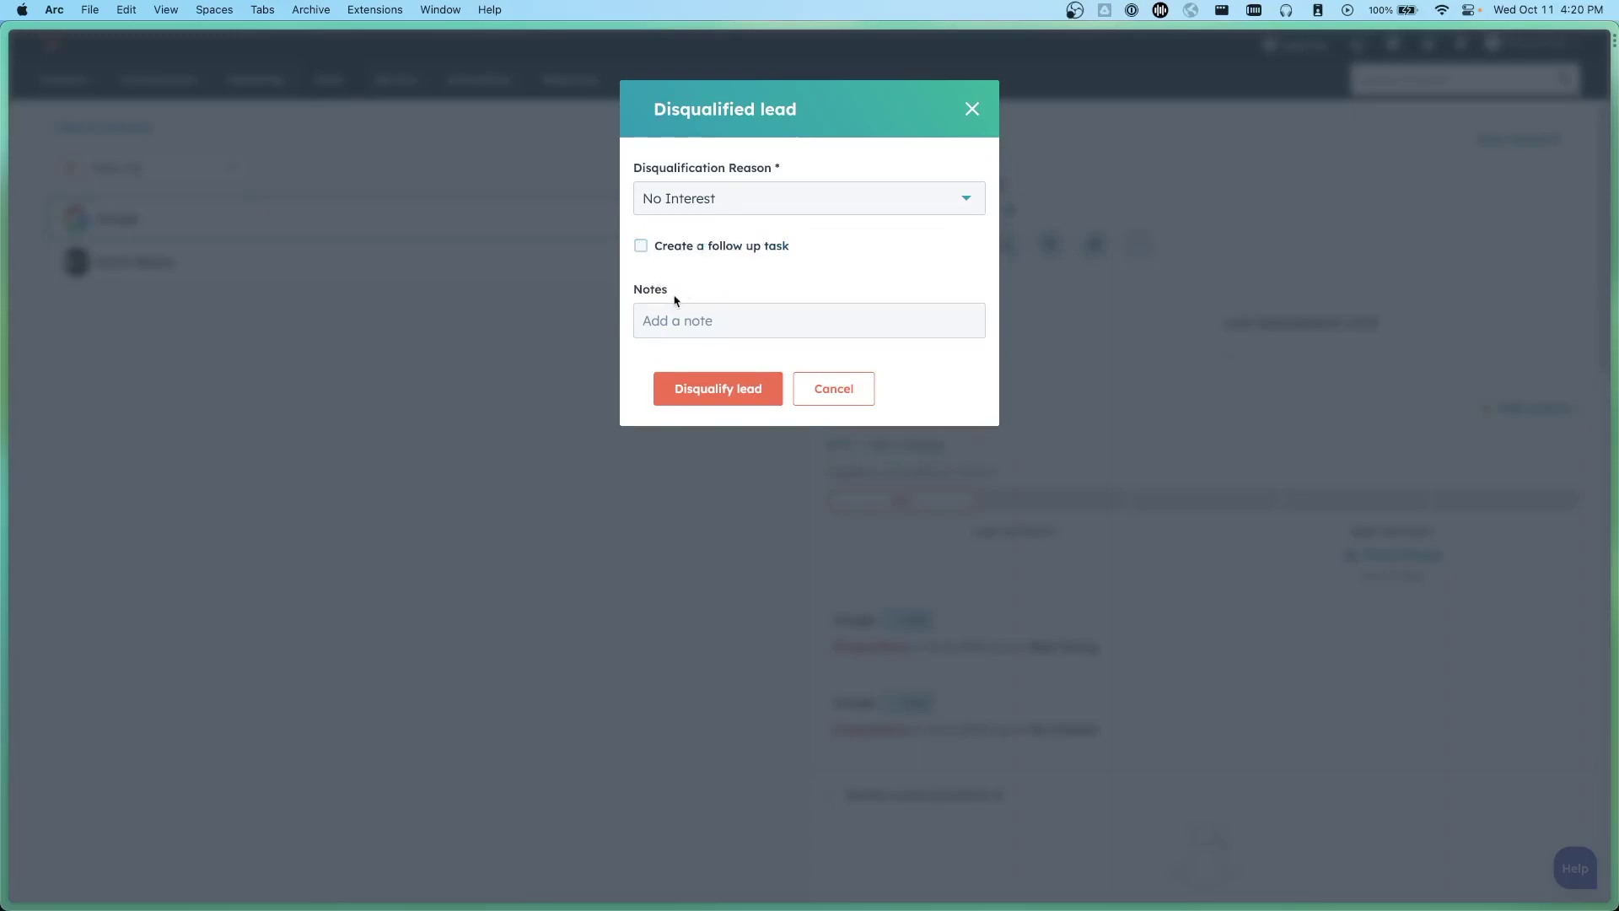
click(770, 390)
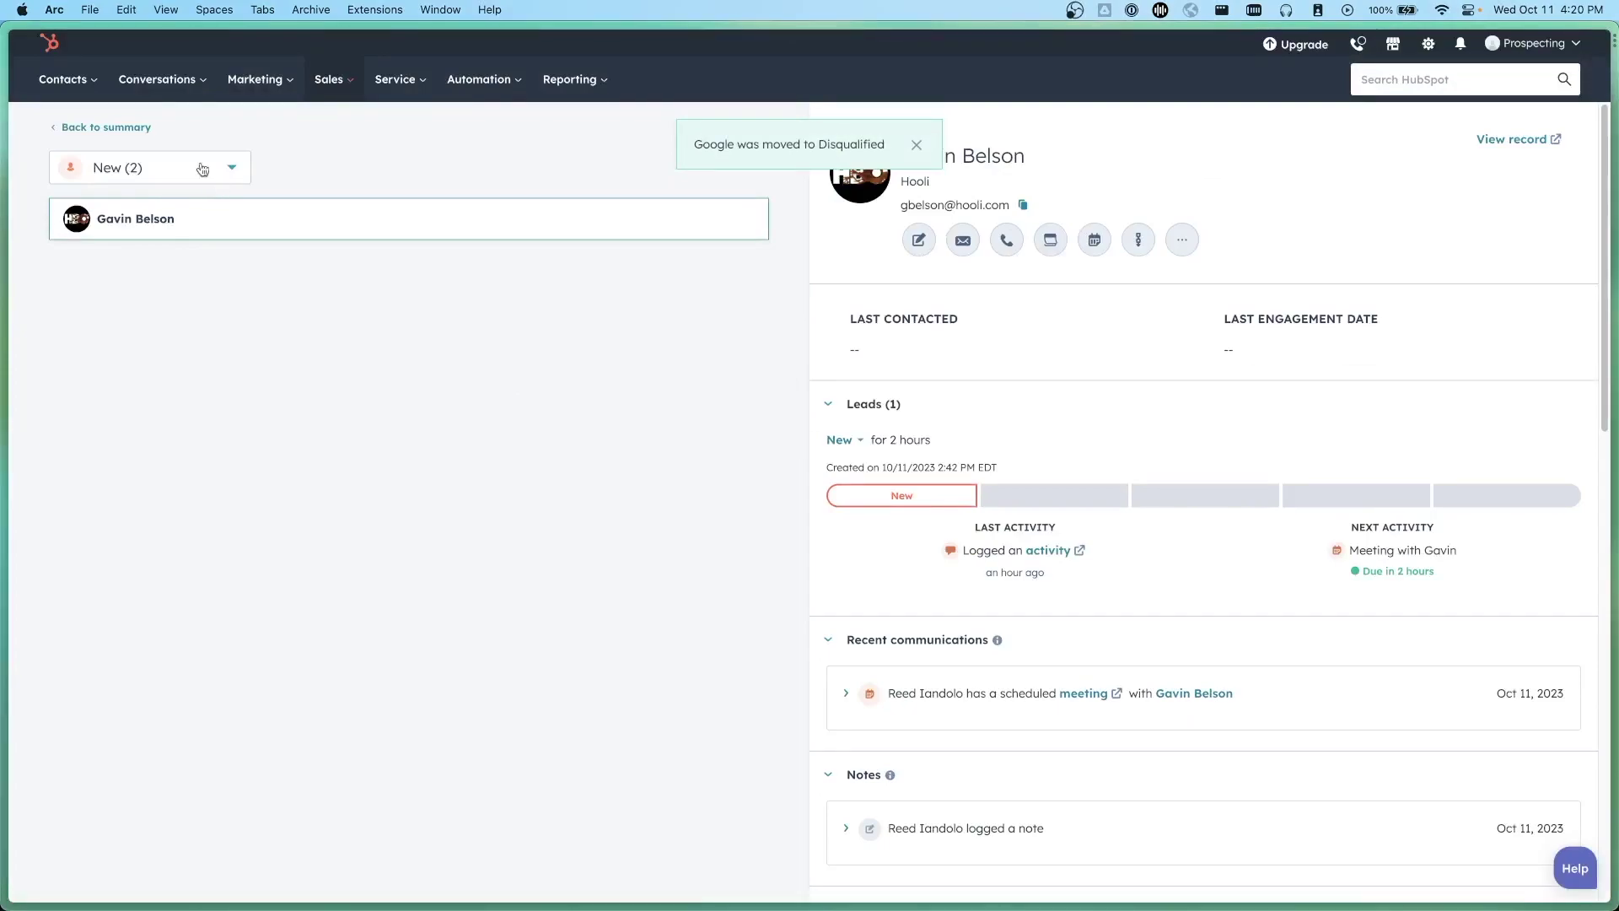
click(125, 127)
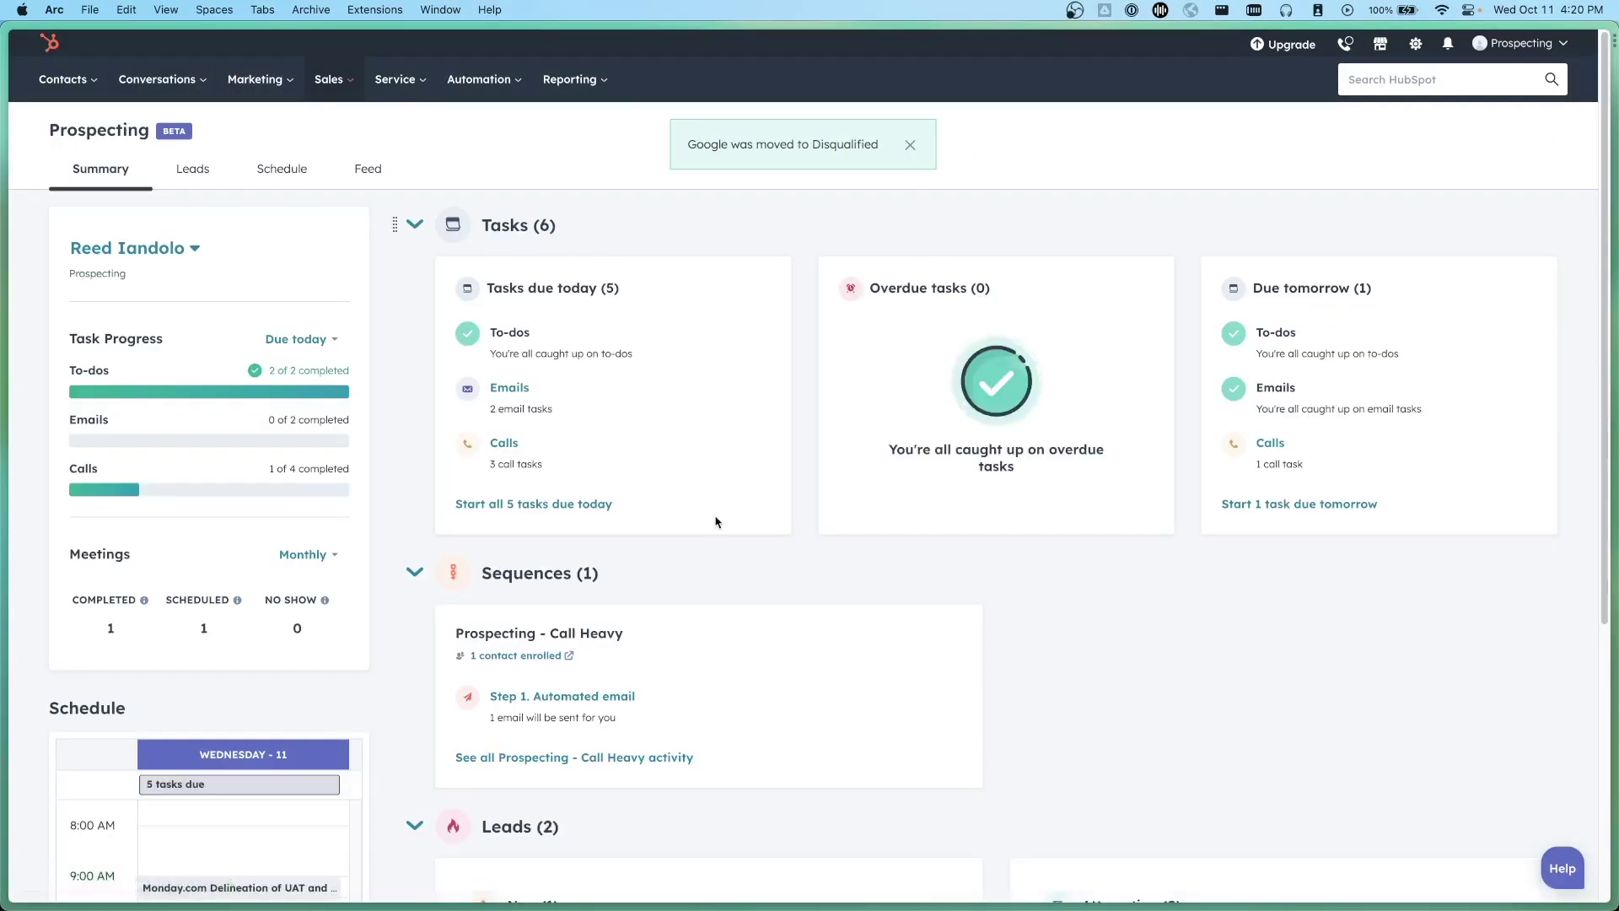
Step: Look at today's call queue, then open the queue of new leads to follow up
click(510, 447)
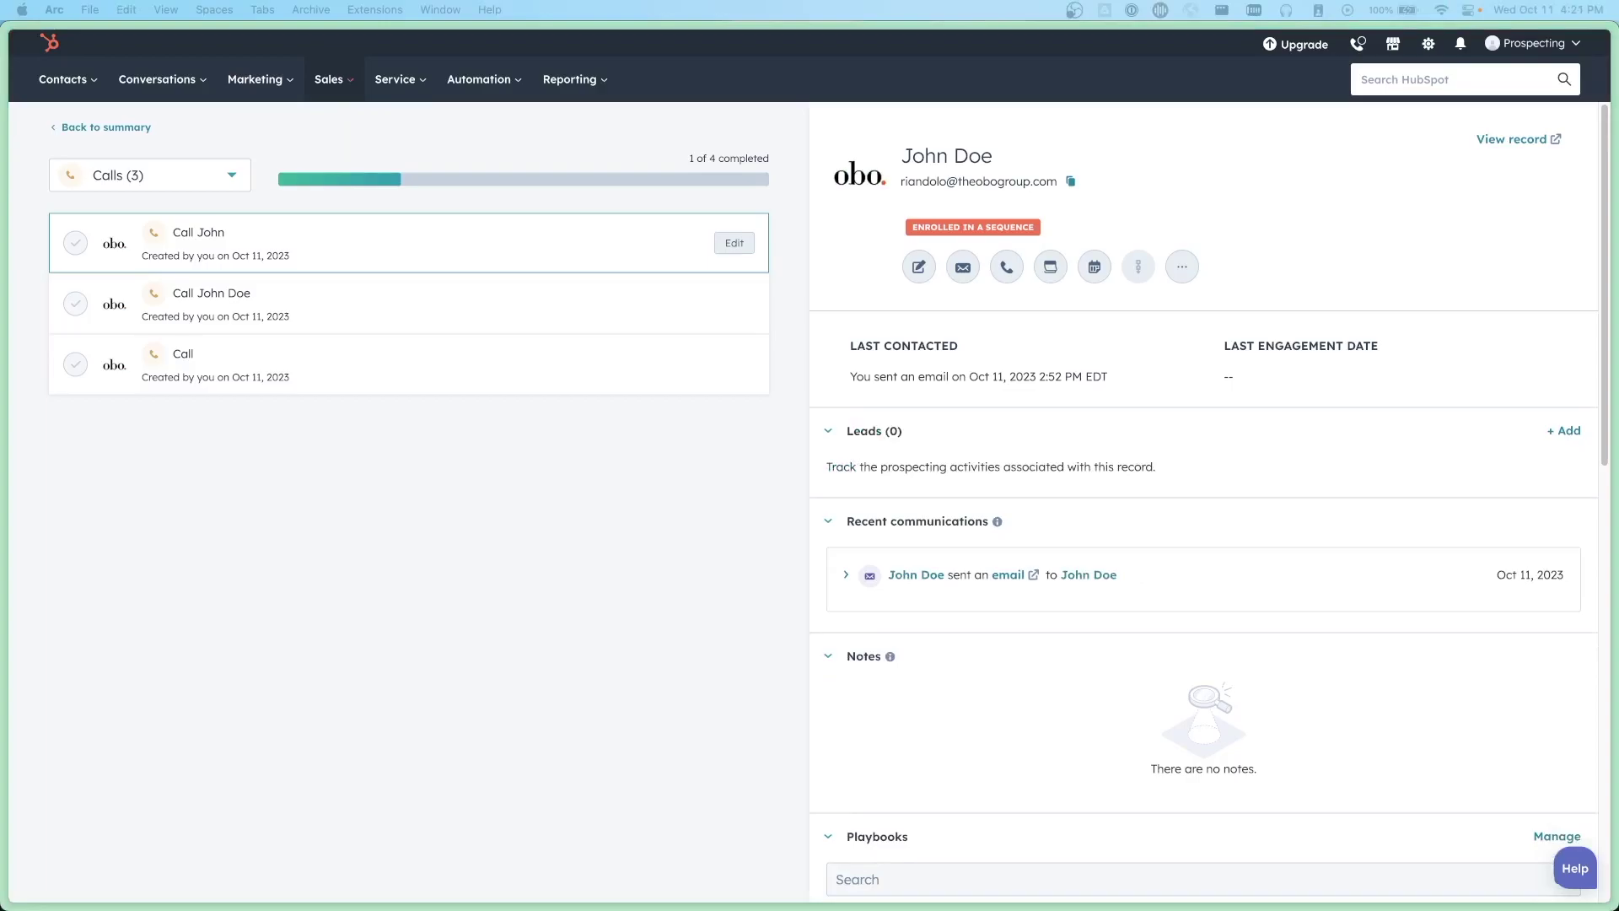
click(83, 127)
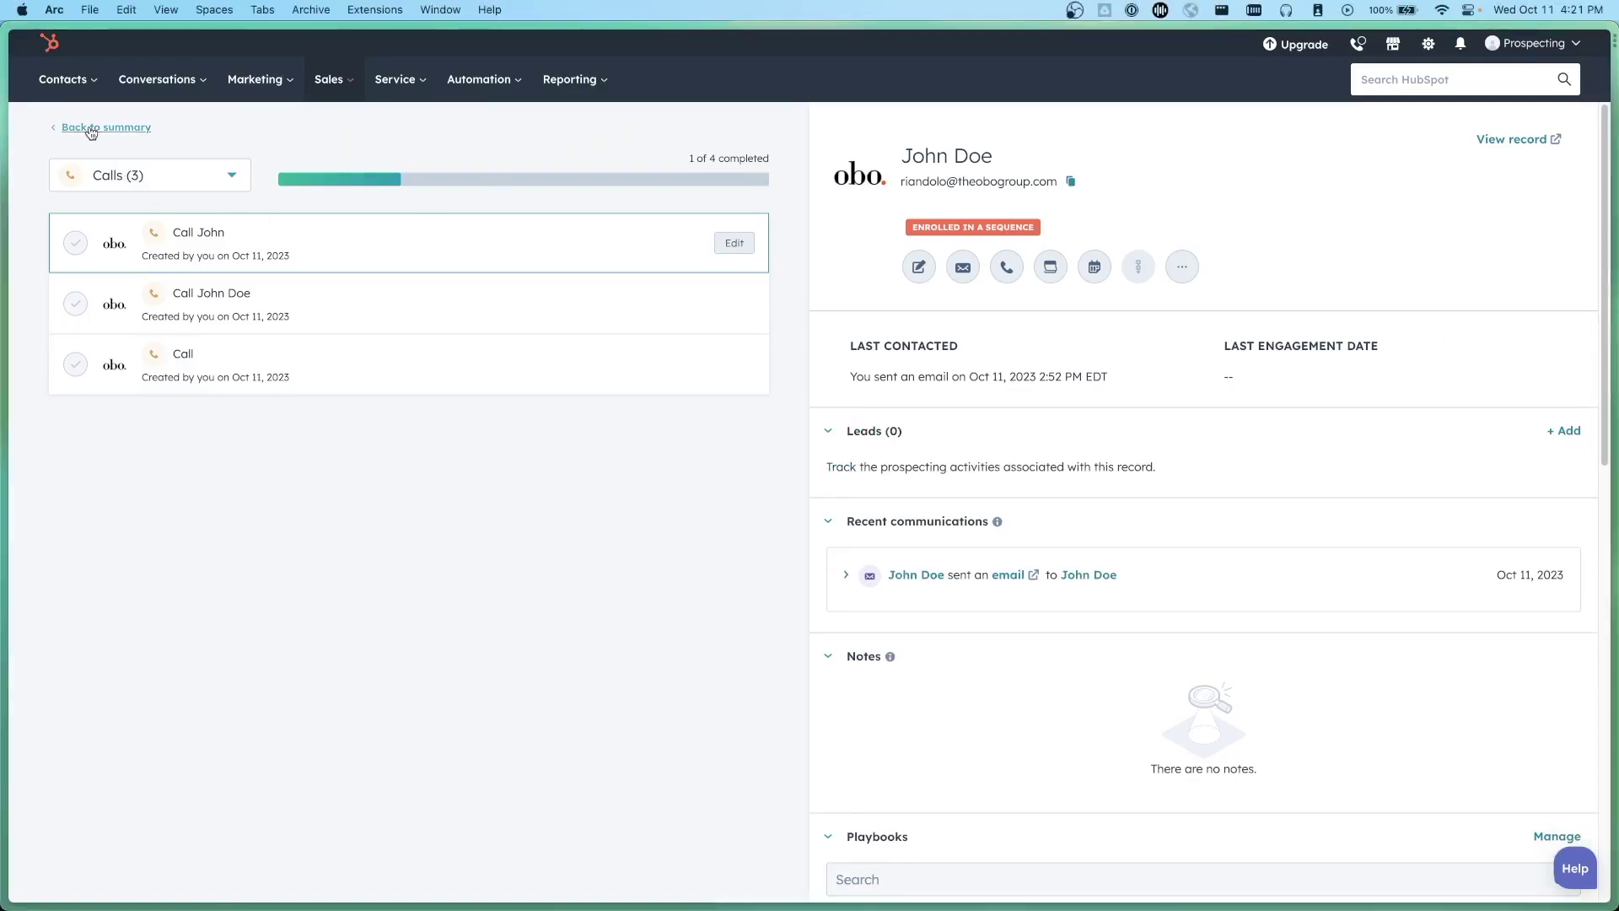
scroll(459, 506, down, 5)
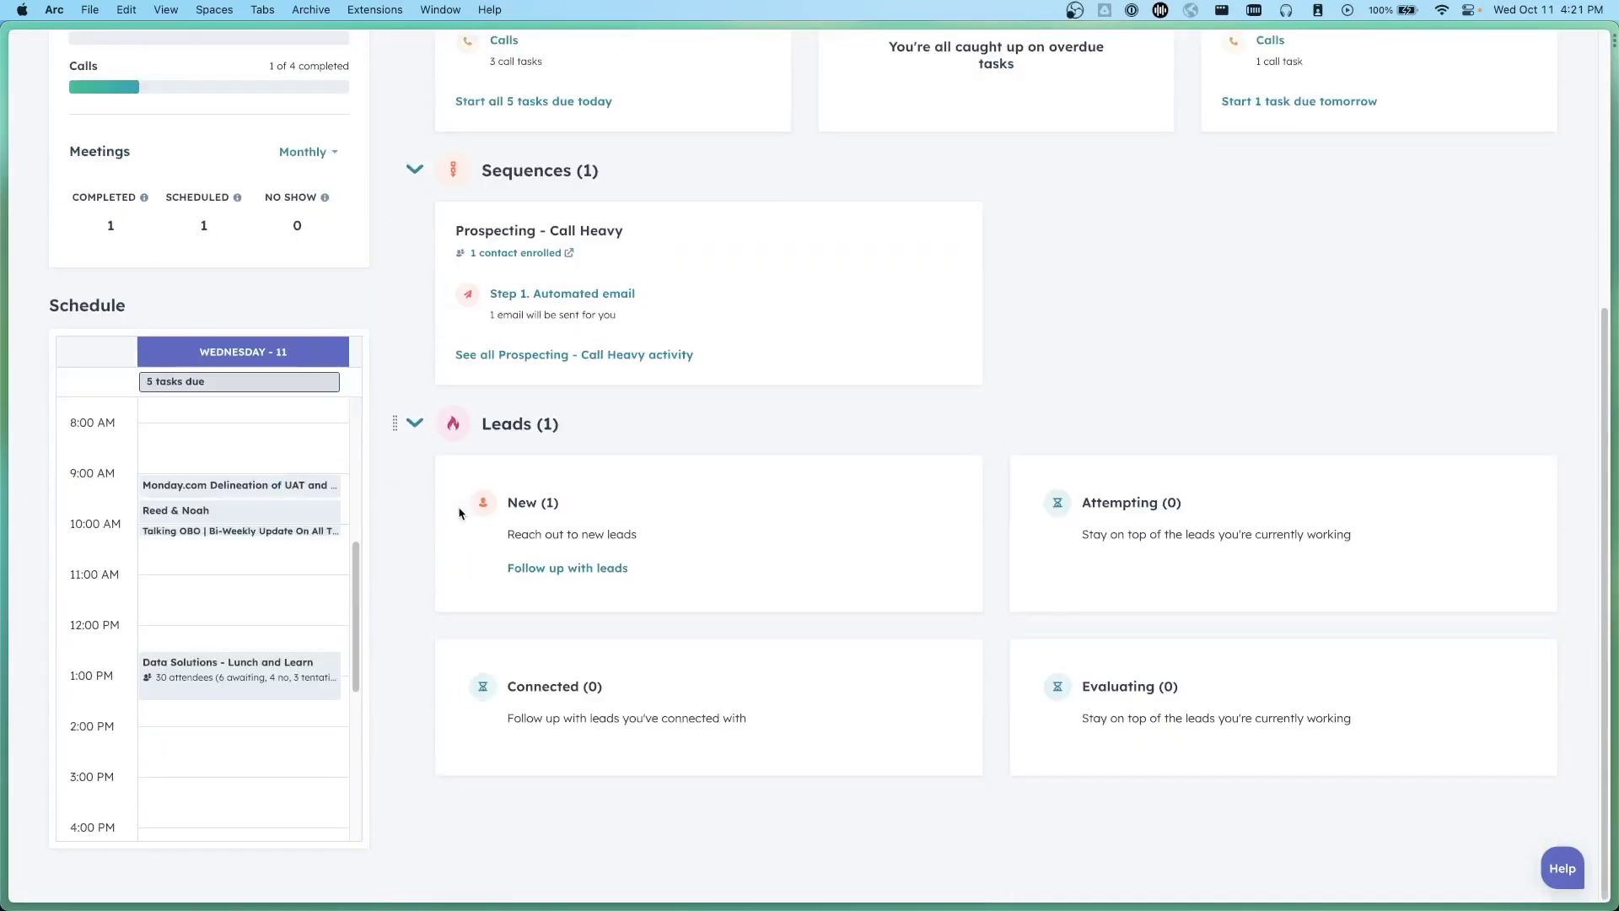
click(574, 570)
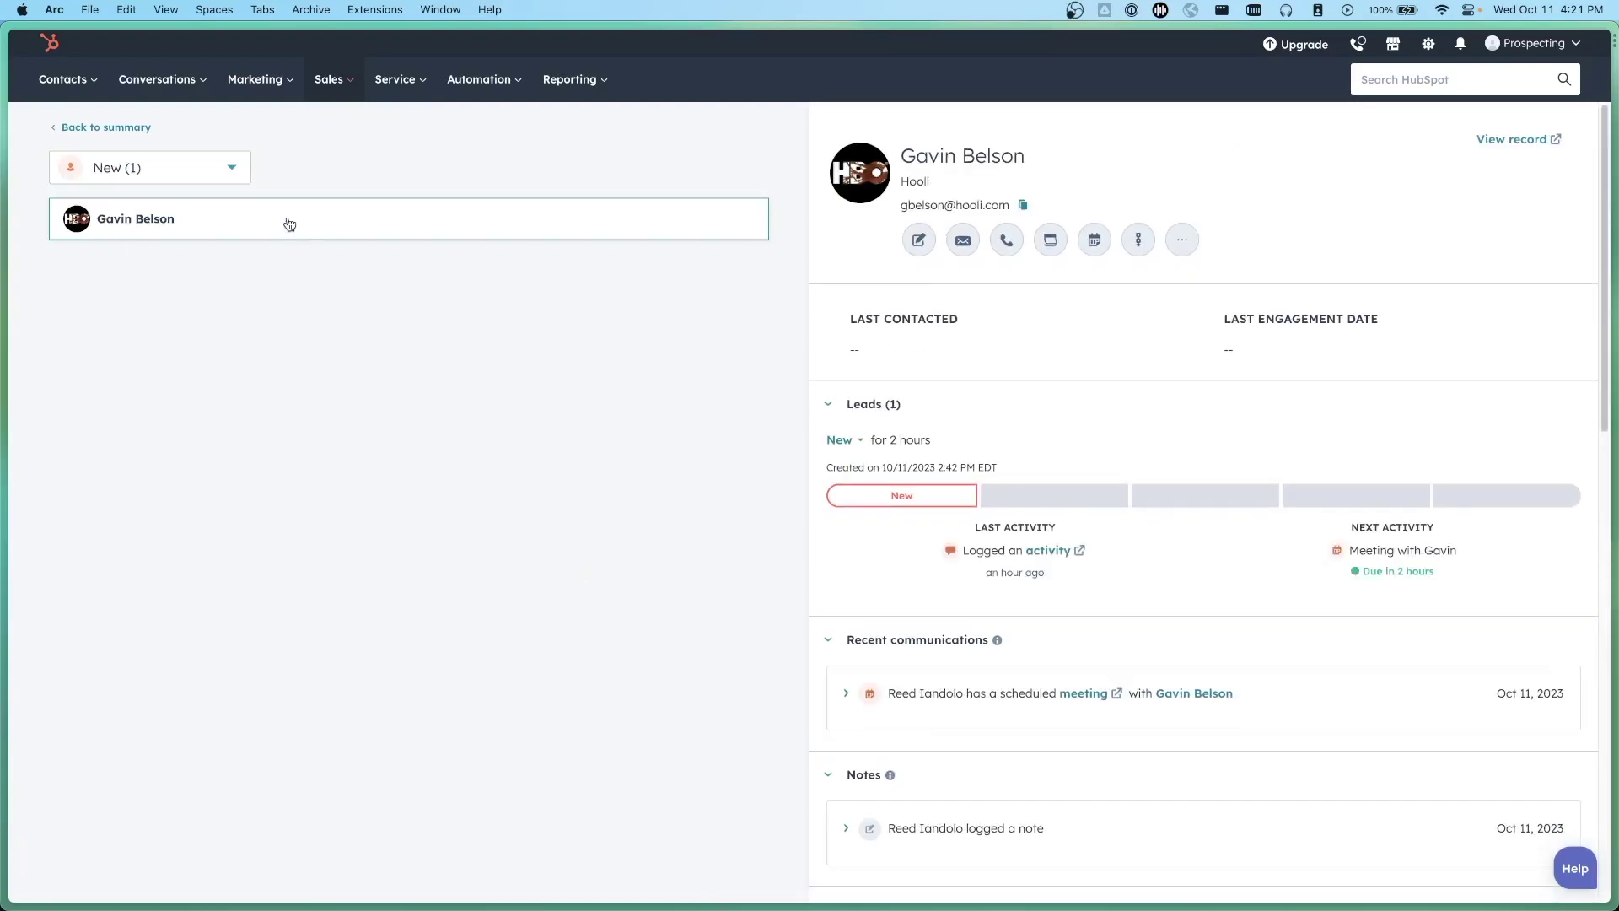
Step: Email the Hooli contact with subject 'serge' and body 'thgerthrthrt'
click(963, 240)
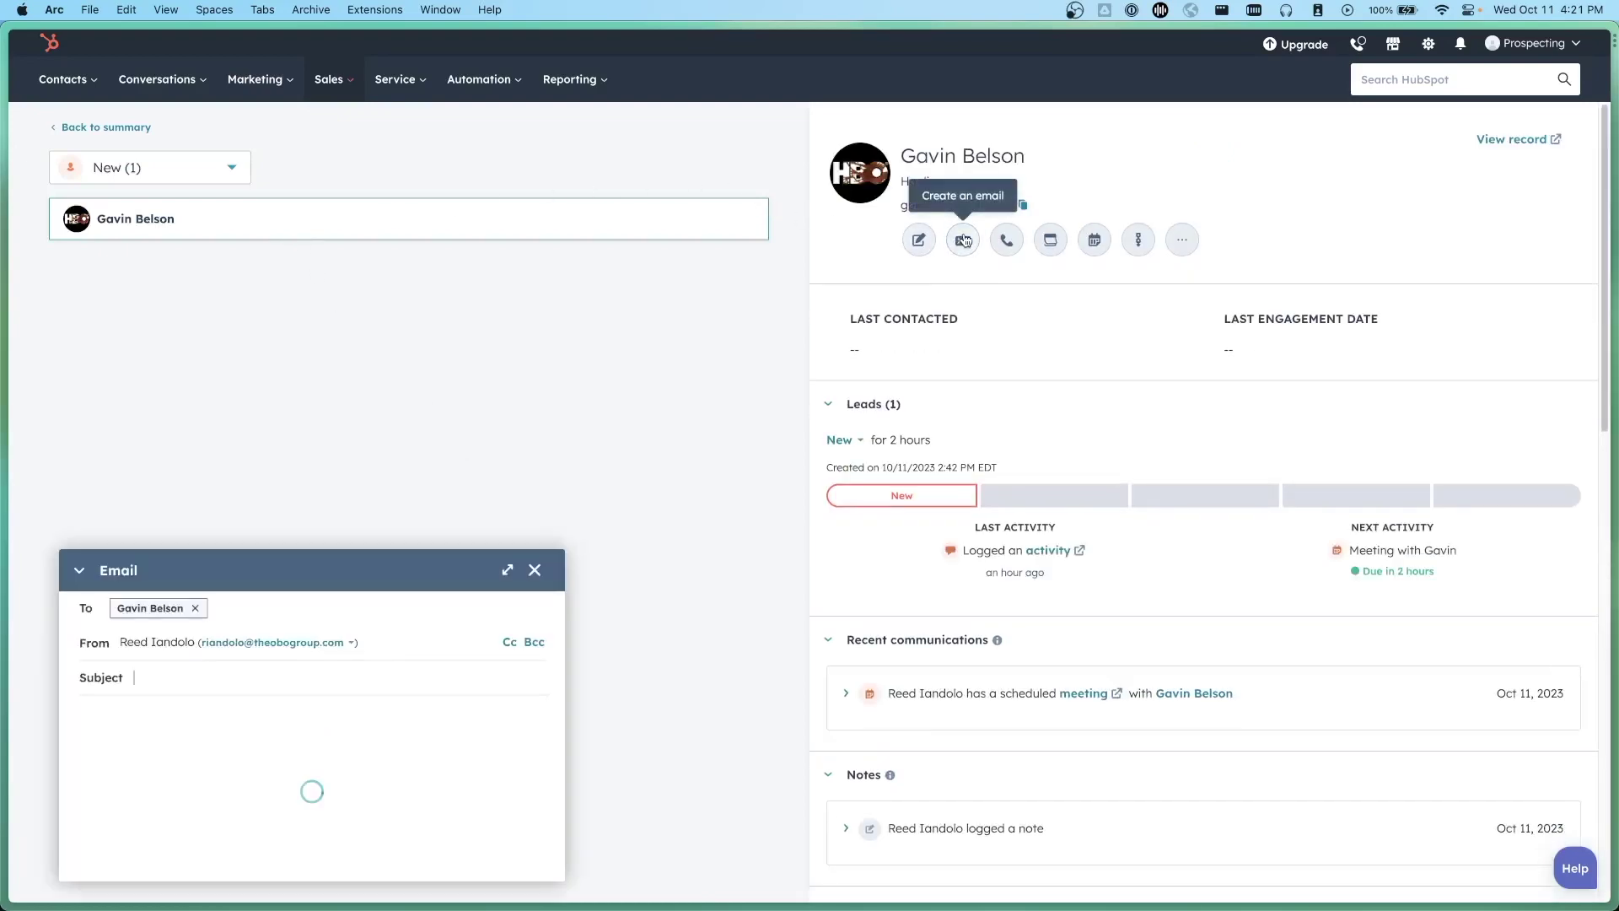
click(221, 580)
text(serge)
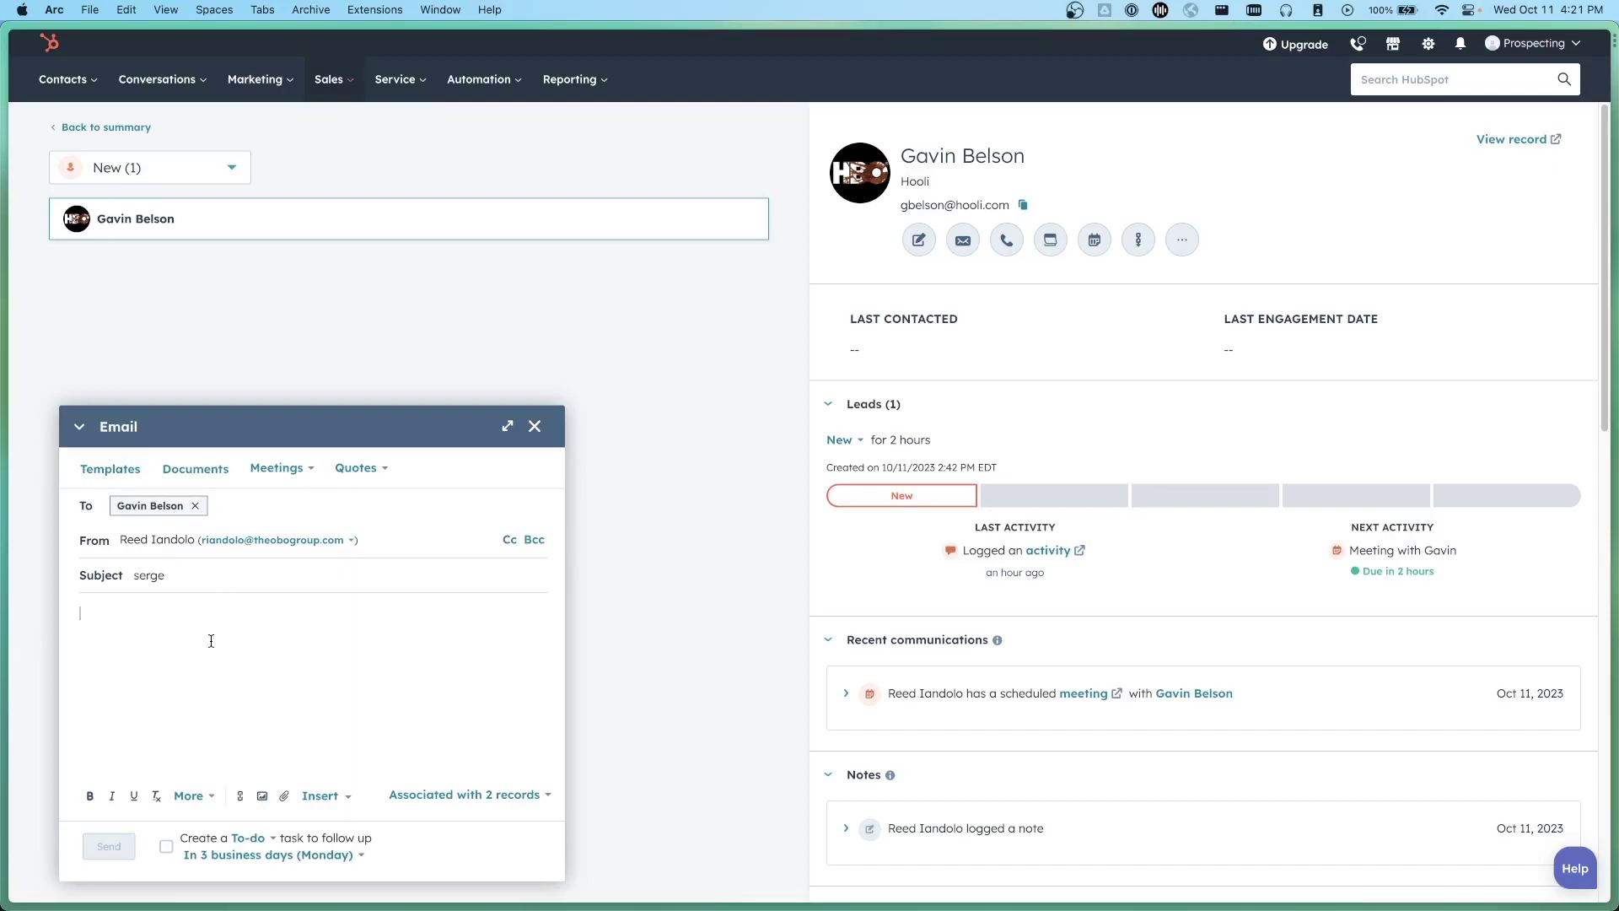
click(210, 634)
text(thgerthrthrt)
click(107, 847)
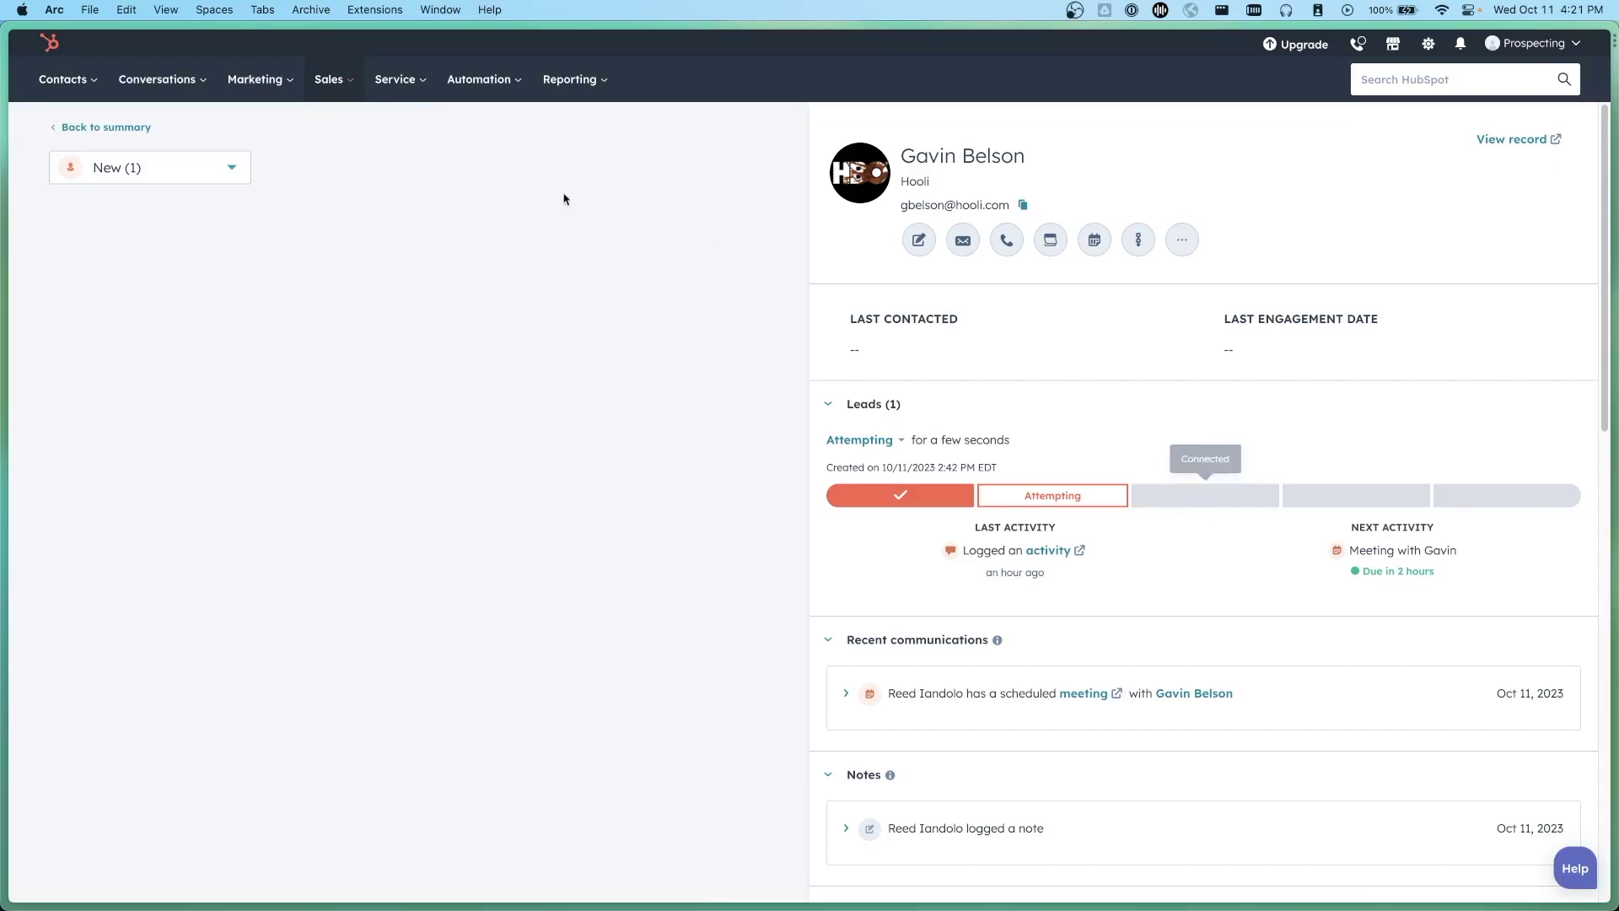
Step: Filter the lead queue to Attempting (1) and move the Hooli lead to Qualified to start a deal
click(226, 168)
click(183, 336)
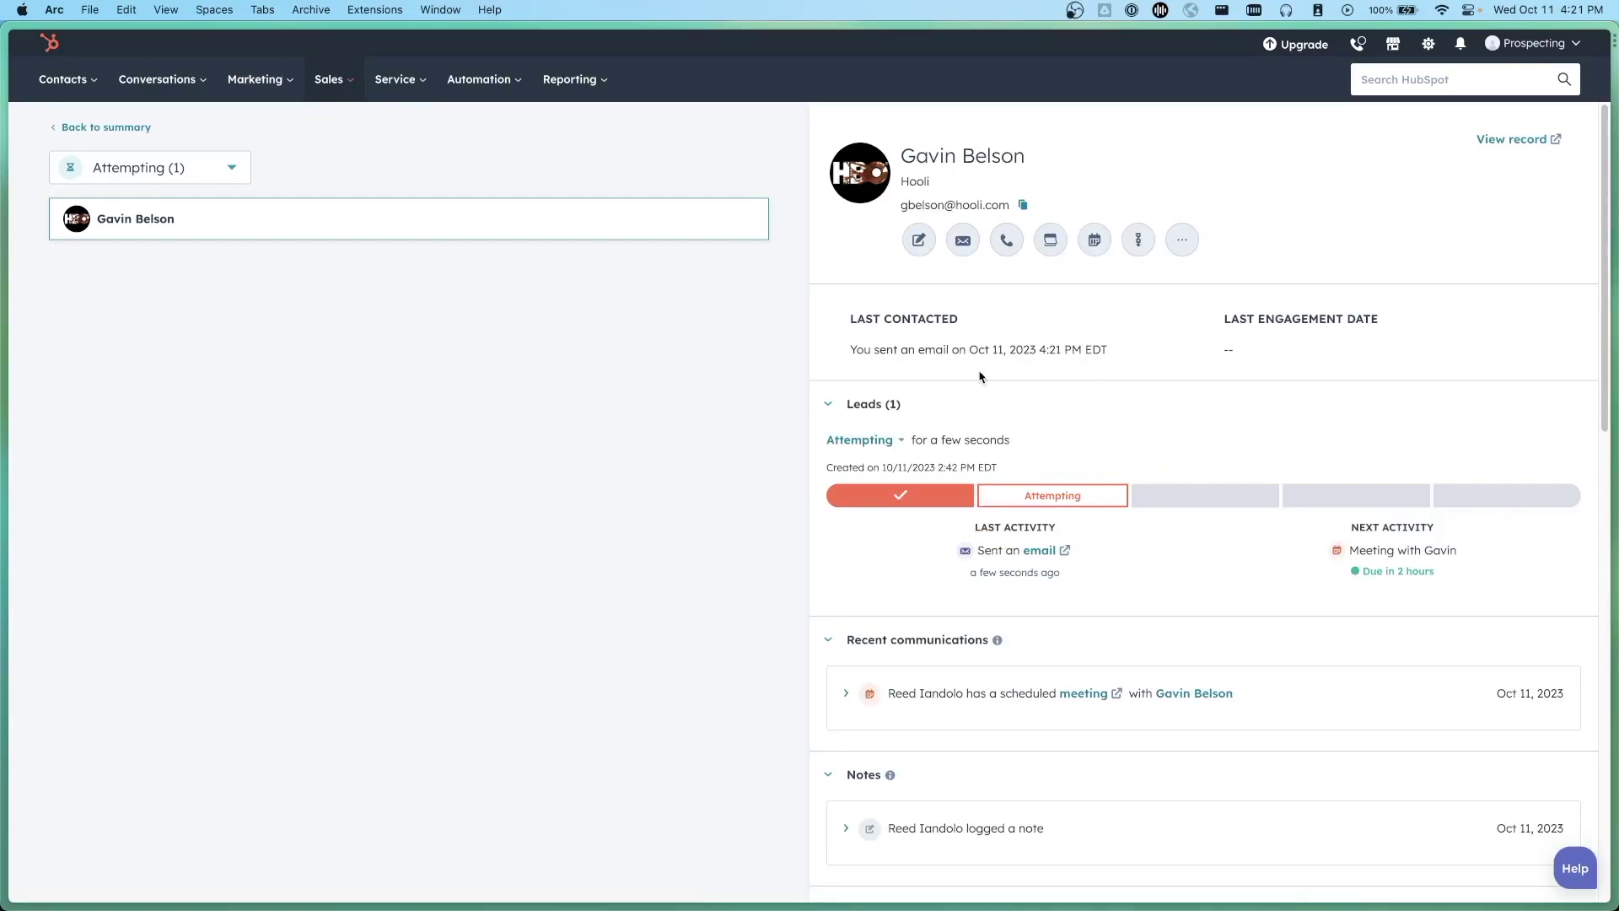
click(880, 443)
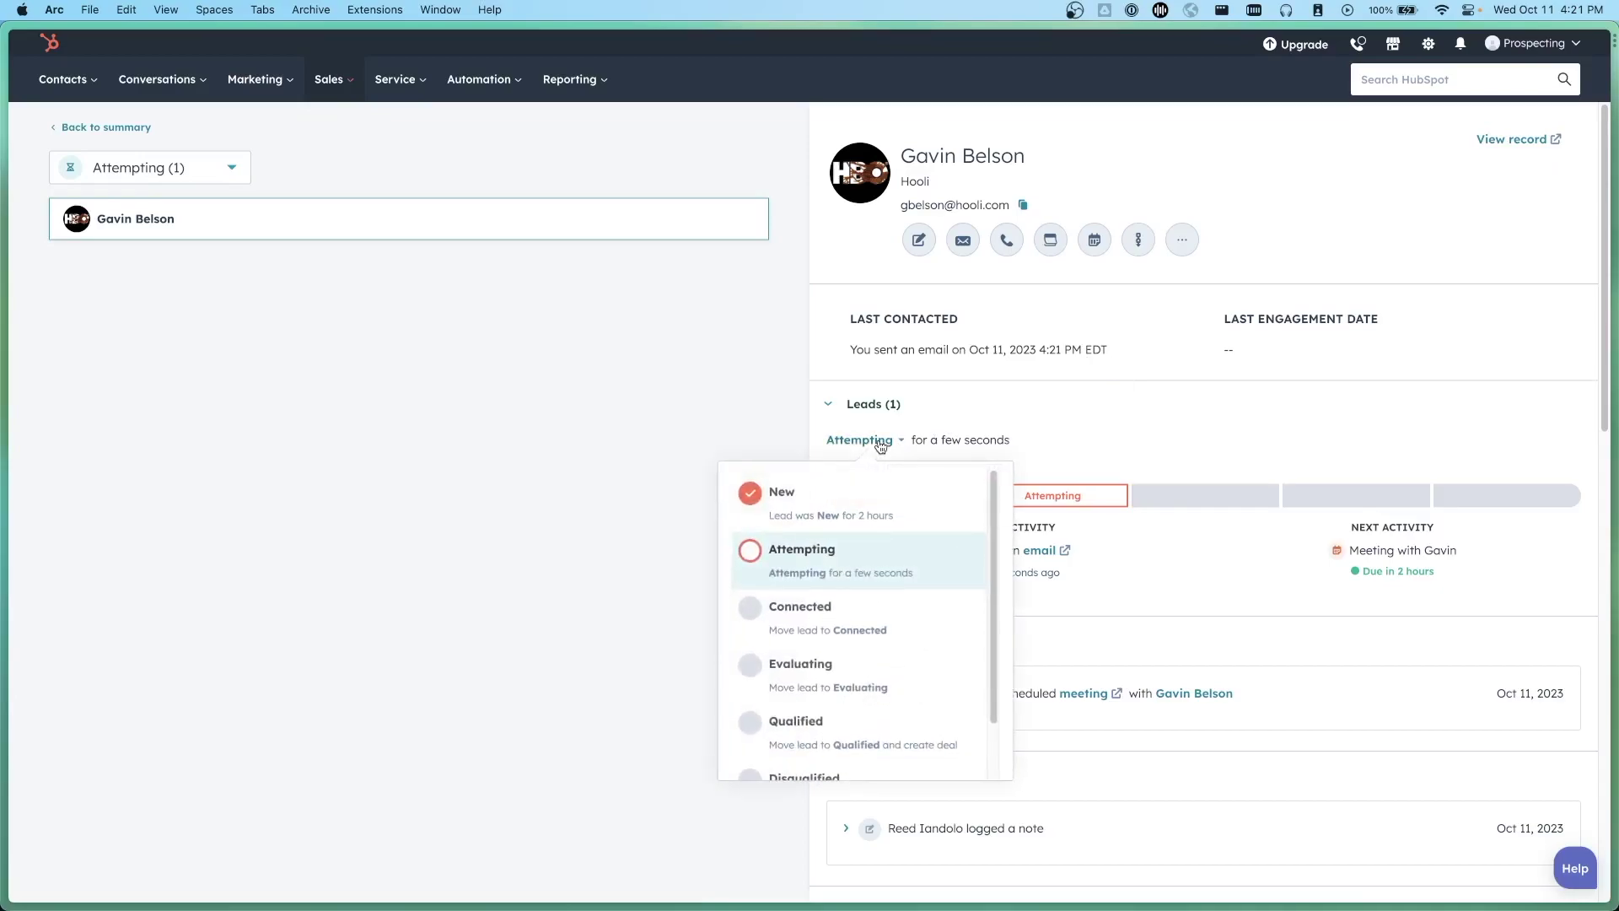
scroll(880, 445, down, 1)
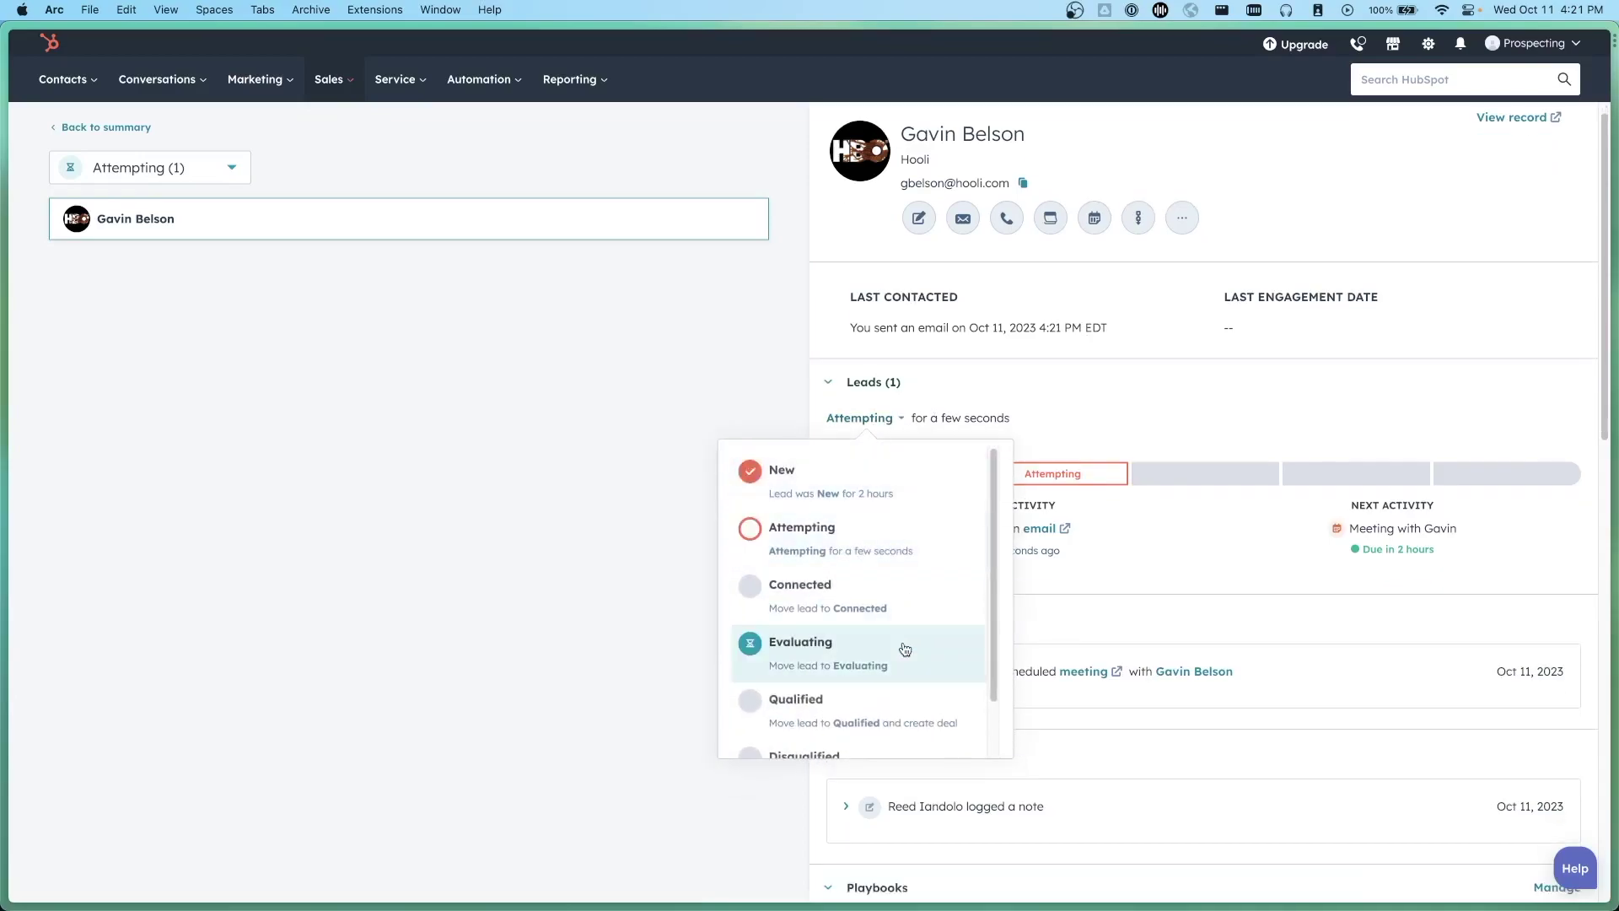
click(918, 704)
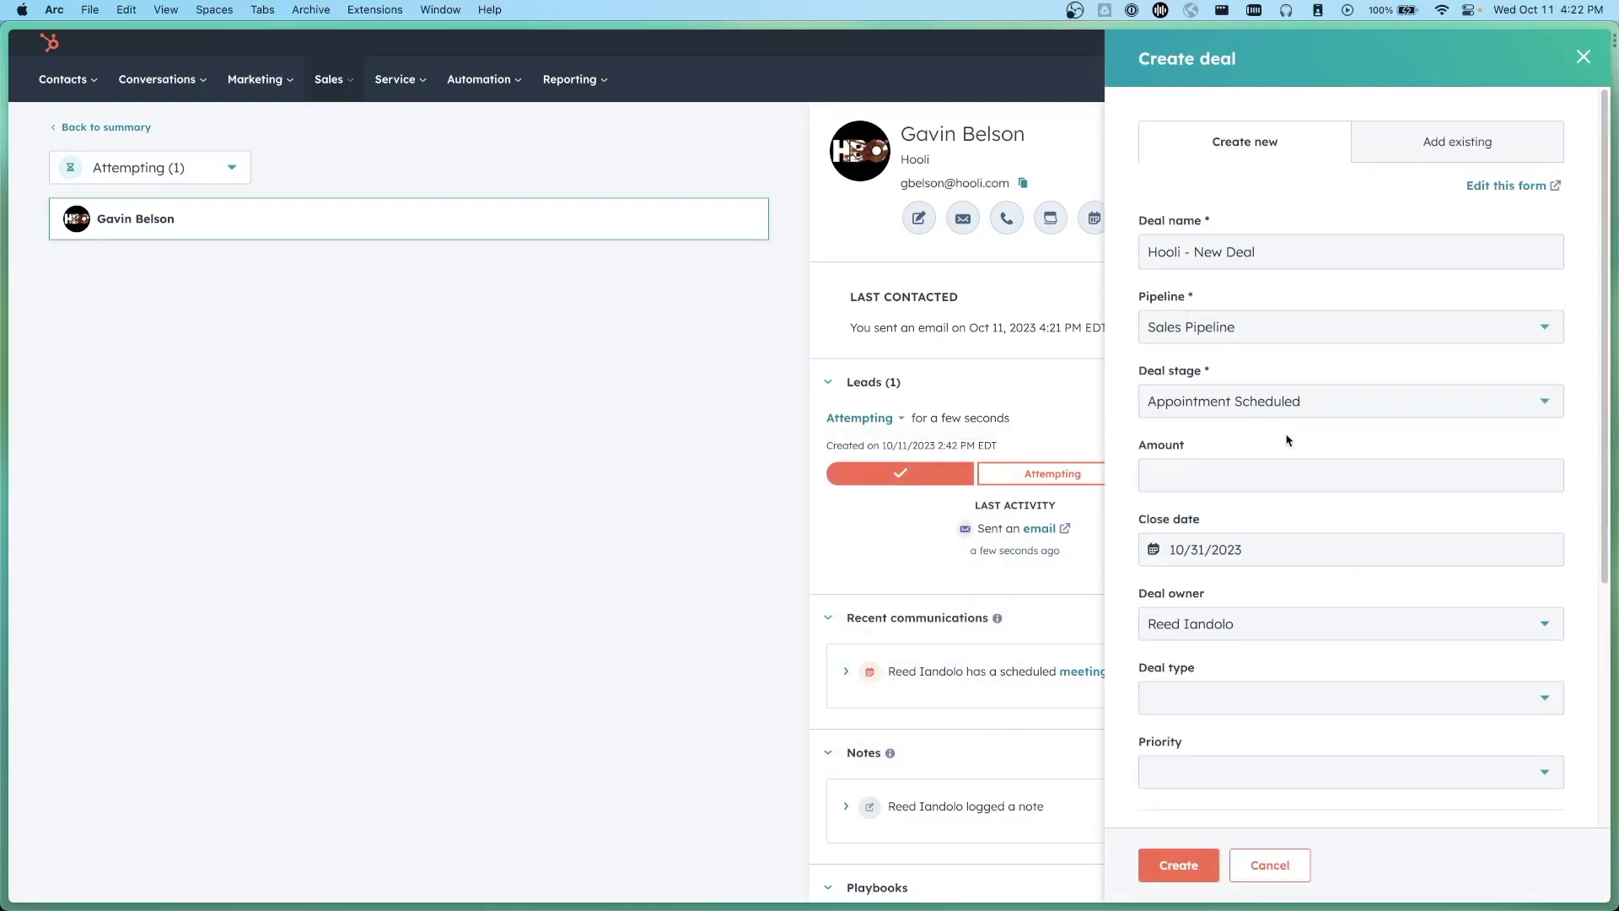
Step: Enter 100 as the amount, create 'Hooli - New Deal', and open its record
click(1282, 469)
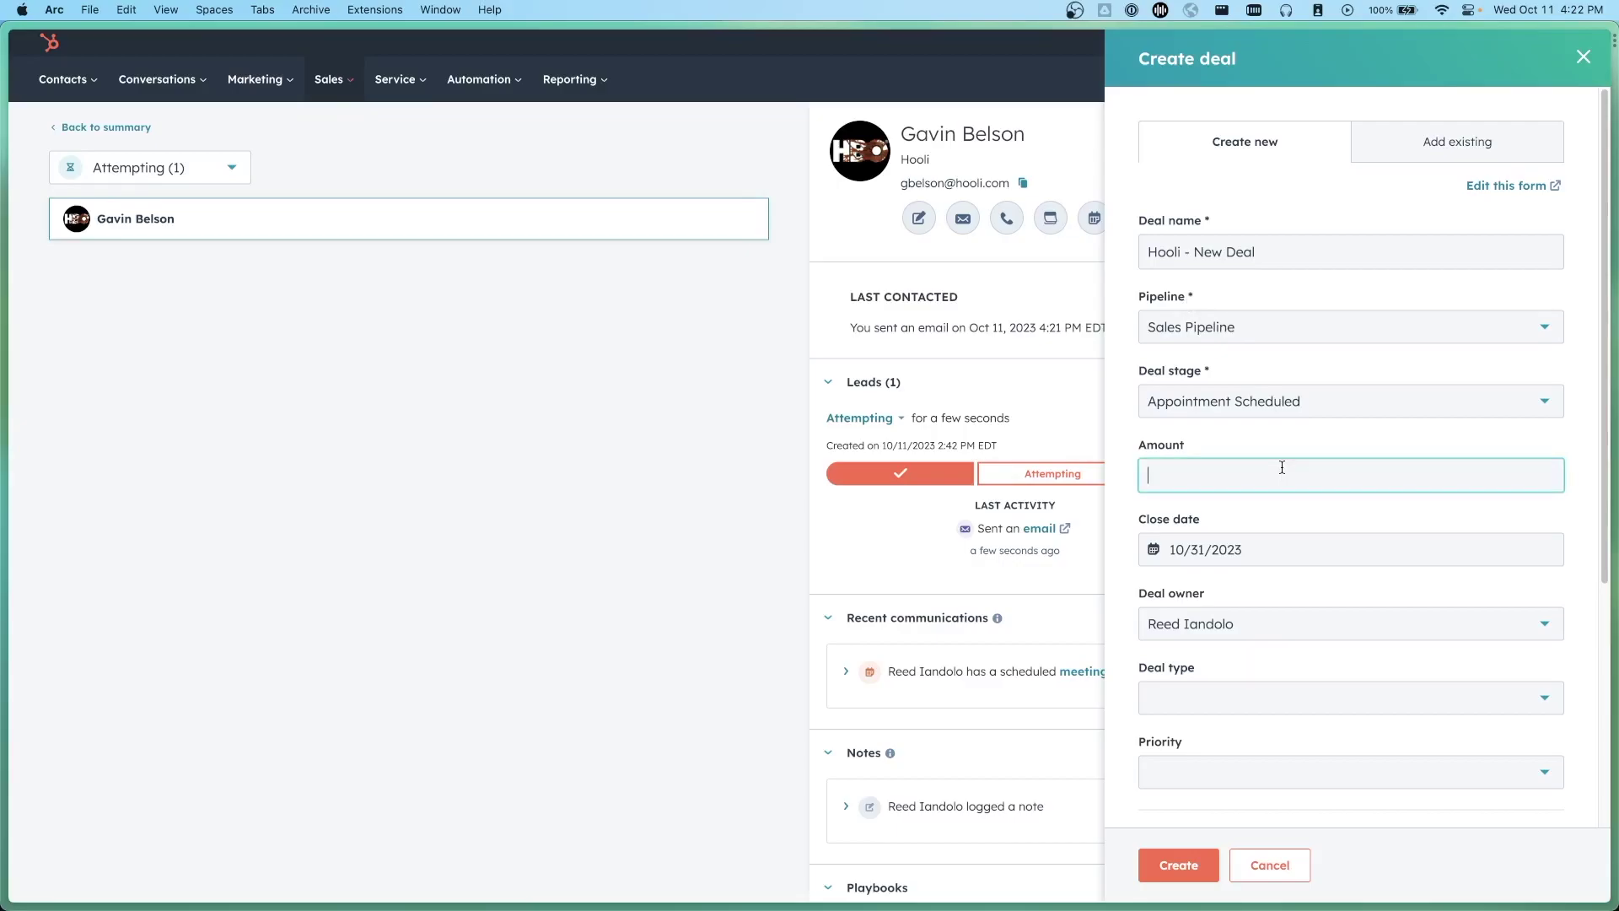
text(100)
scroll(1331, 519, down, 5)
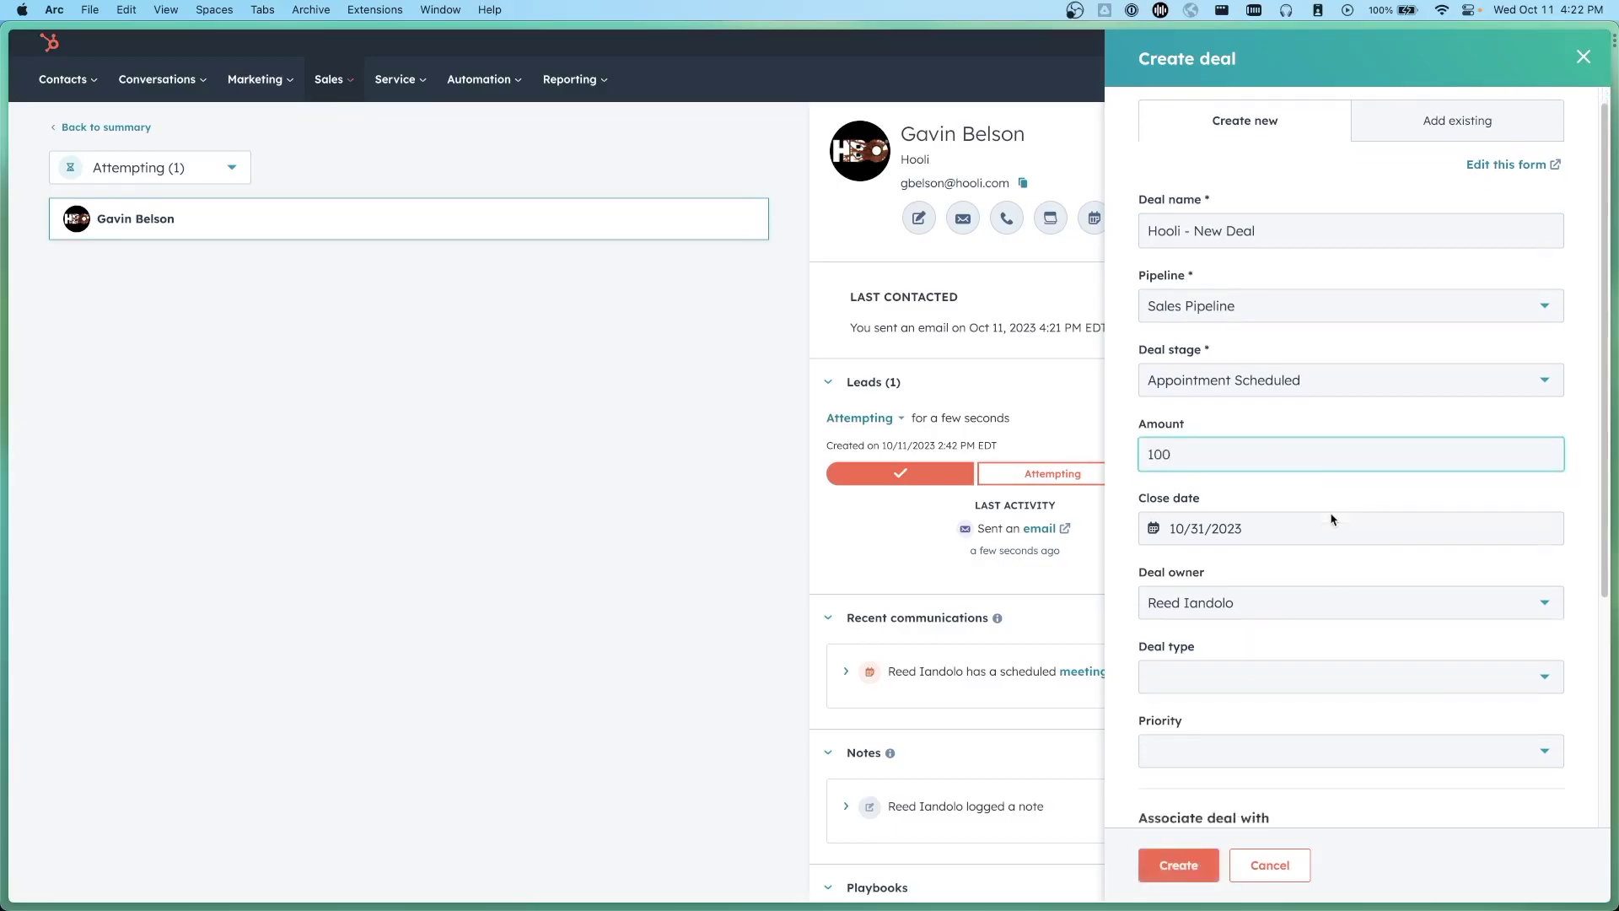
scroll(1336, 524, down, 2)
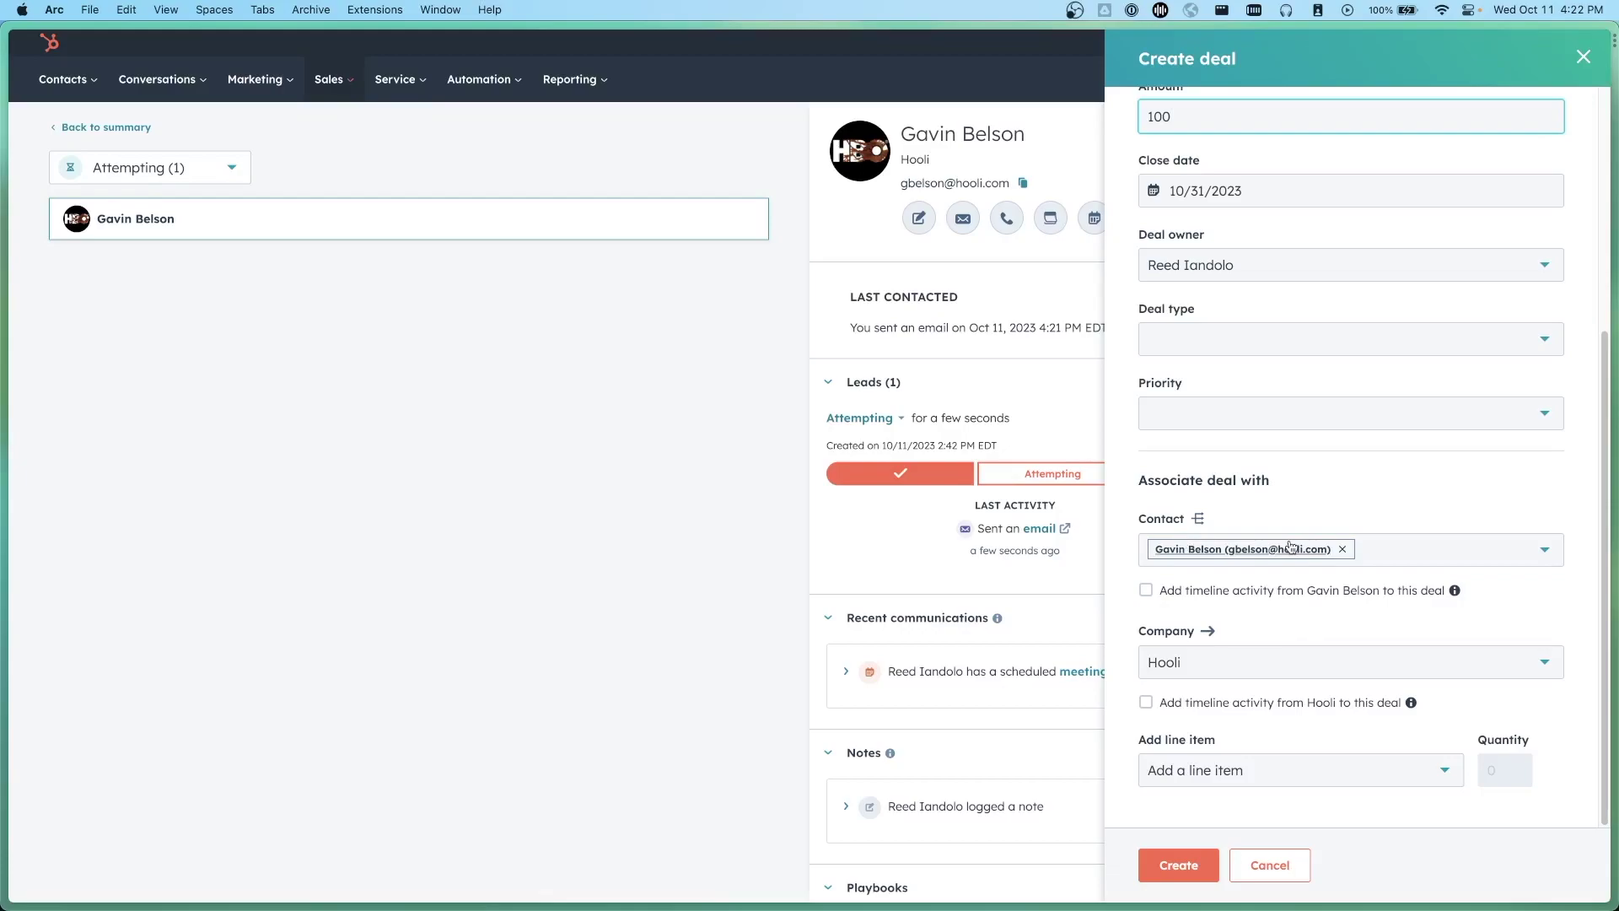
scroll(1228, 667, up, 2)
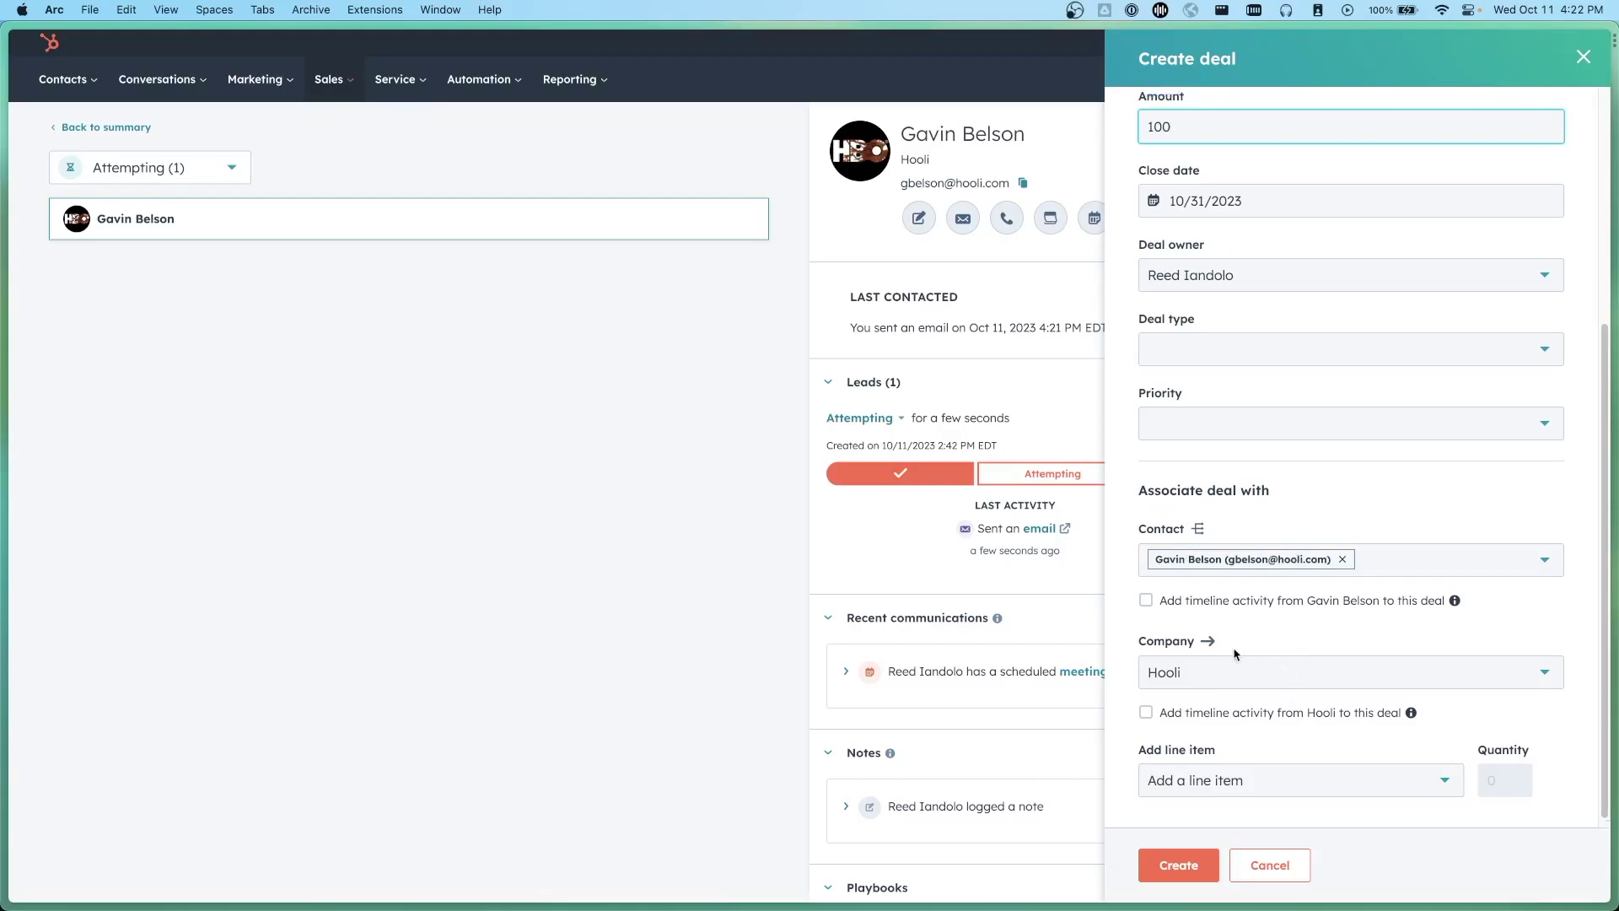
scroll(1224, 696, up, 2)
click(1179, 864)
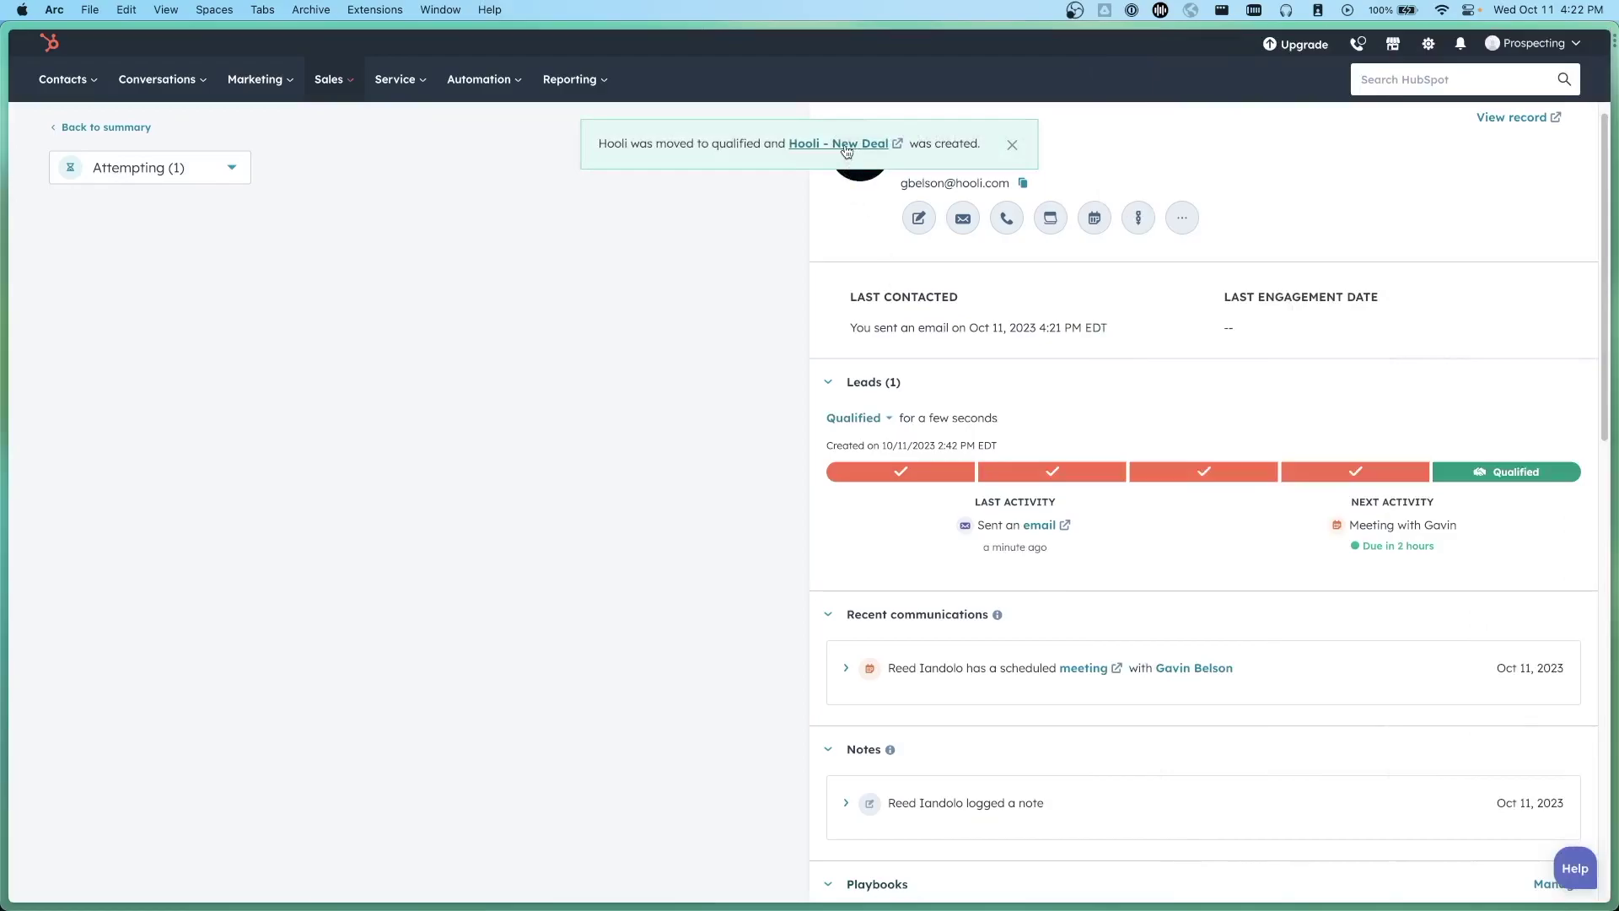
click(846, 151)
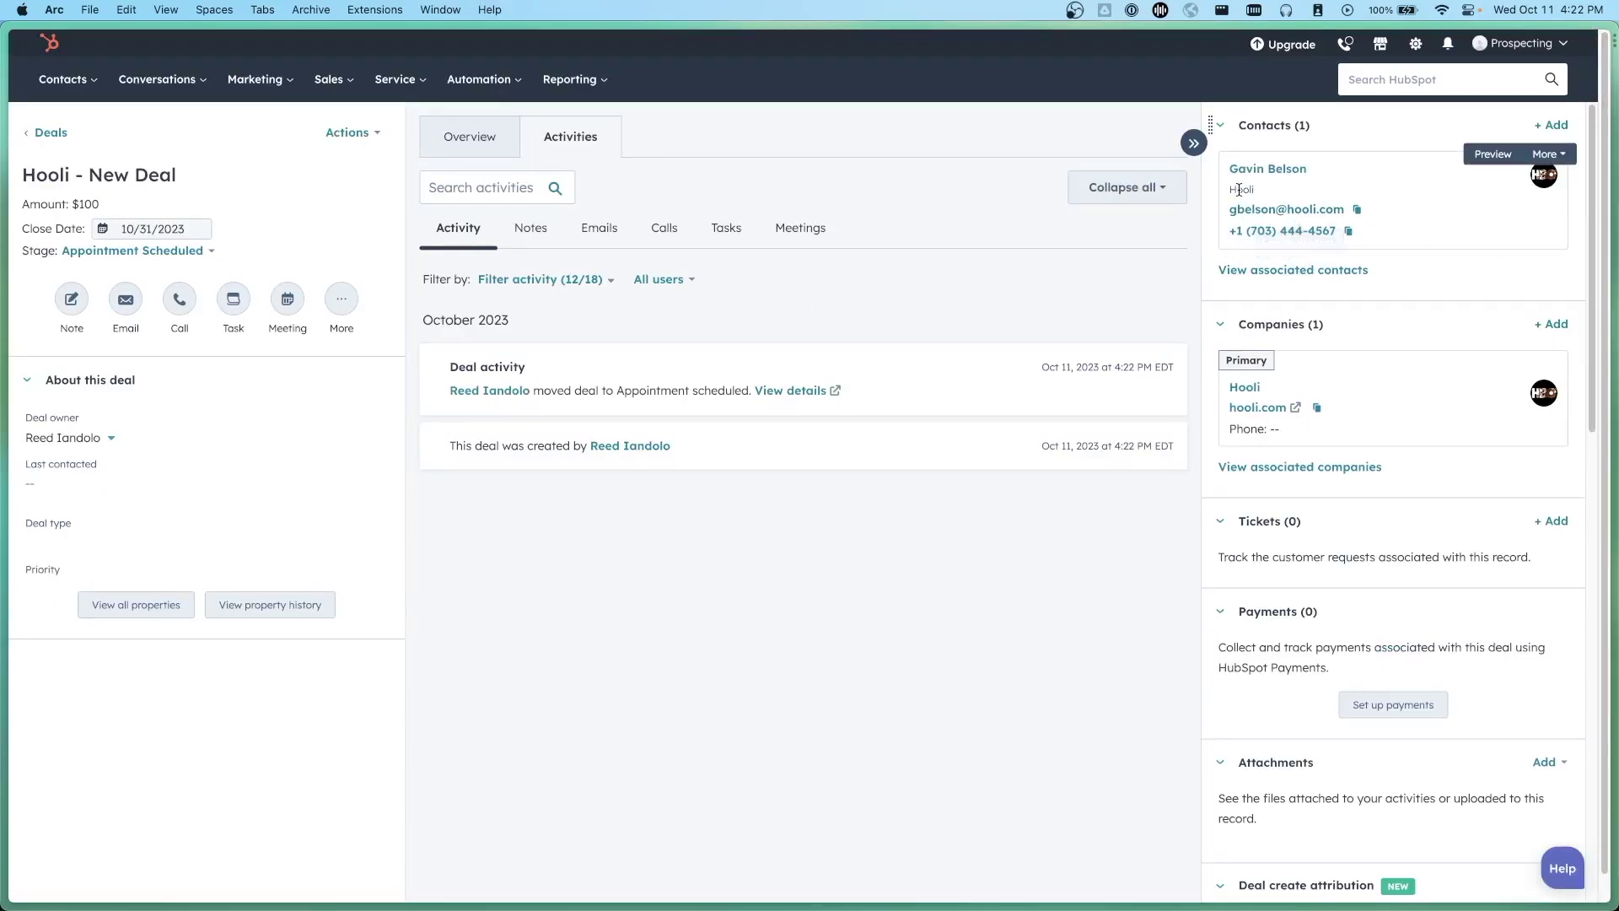
Step: Scroll the Hooli - New Deal sidebar to review its Appointment Scheduled stage, contact and company
scroll(1303, 359, down, 10)
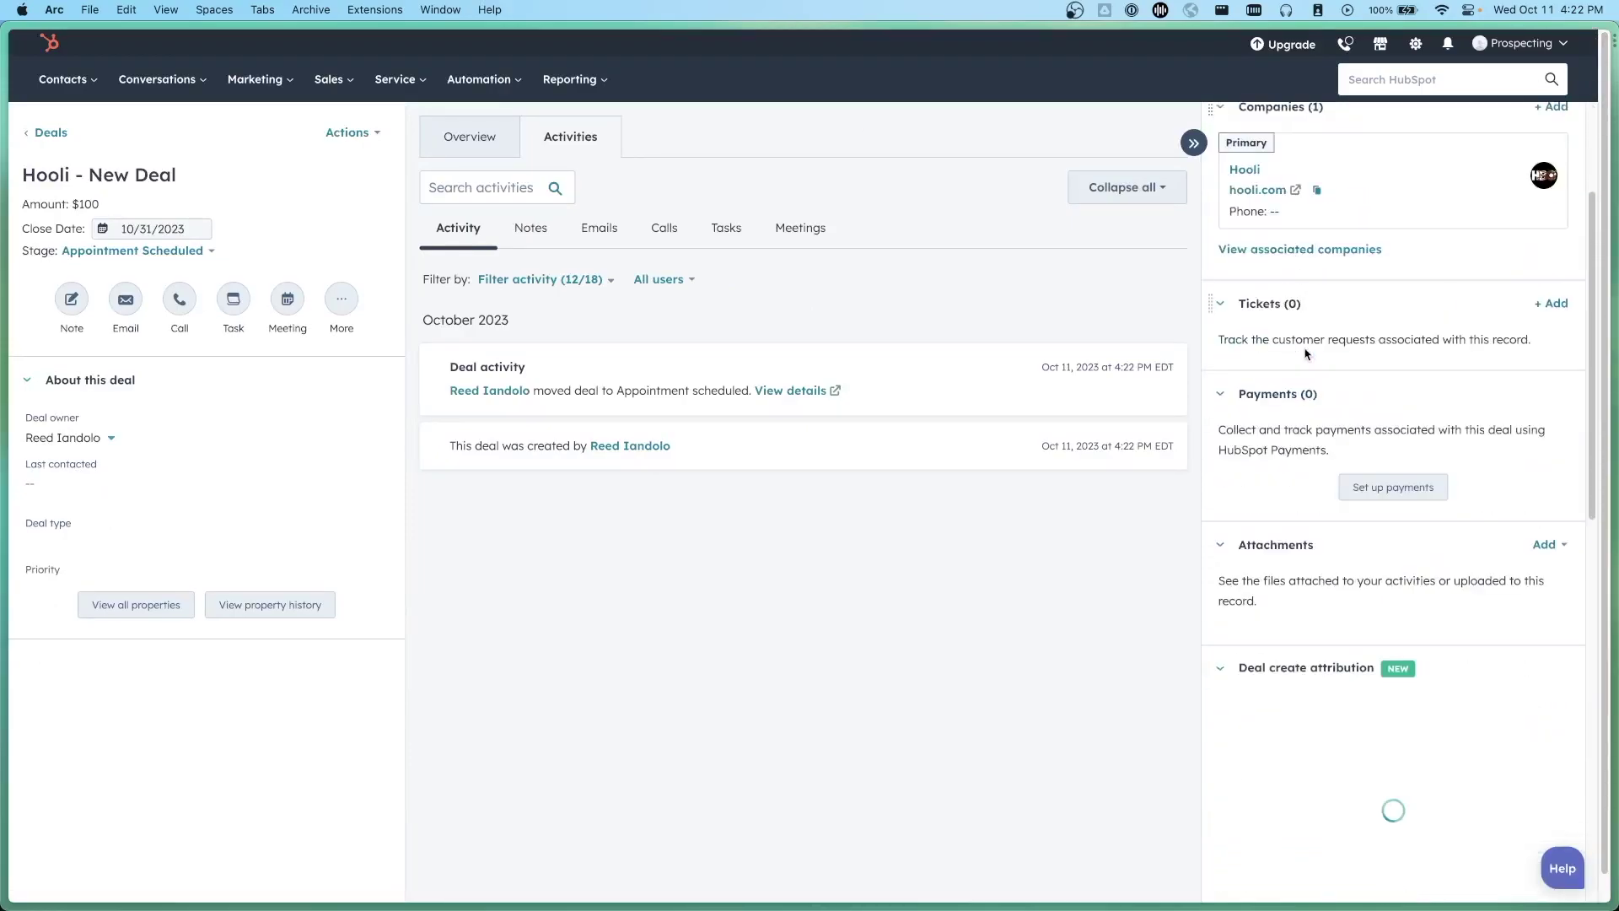